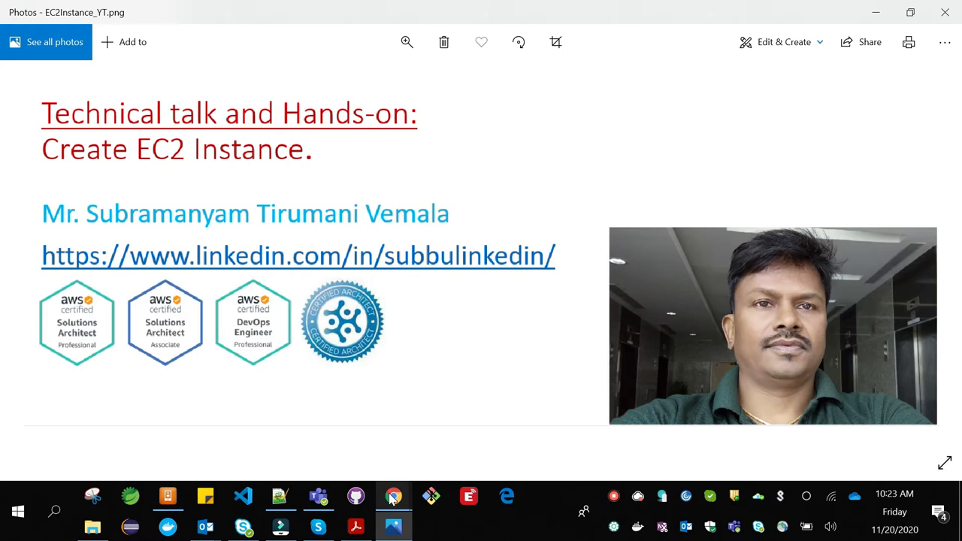
Switch to the Chrome window with the single new tab and open aws.amazon.com
mouse_move(392, 497)
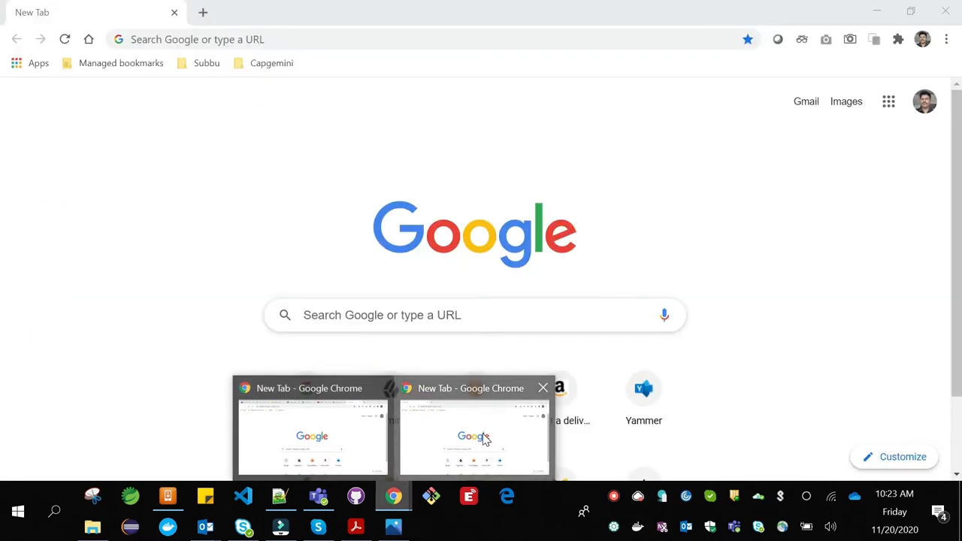
click(483, 441)
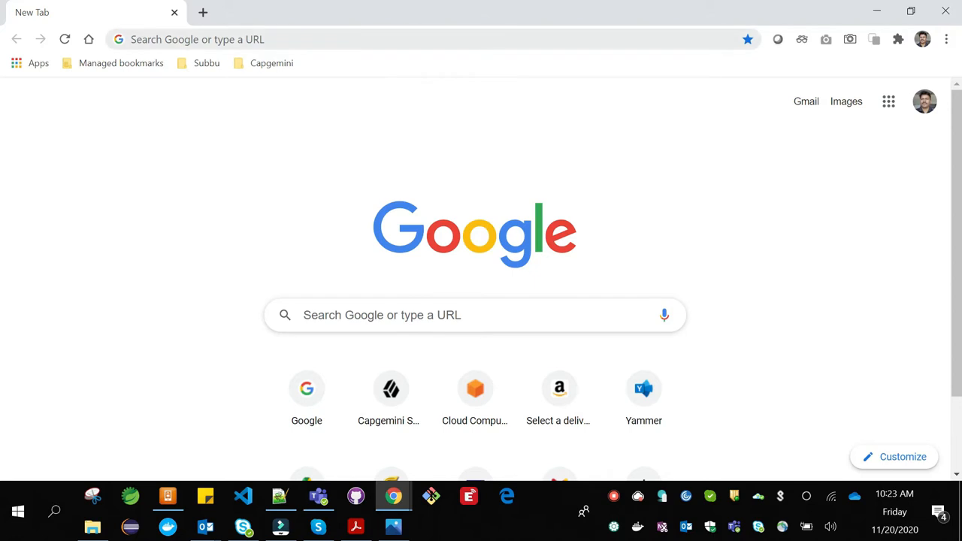
click(359, 37)
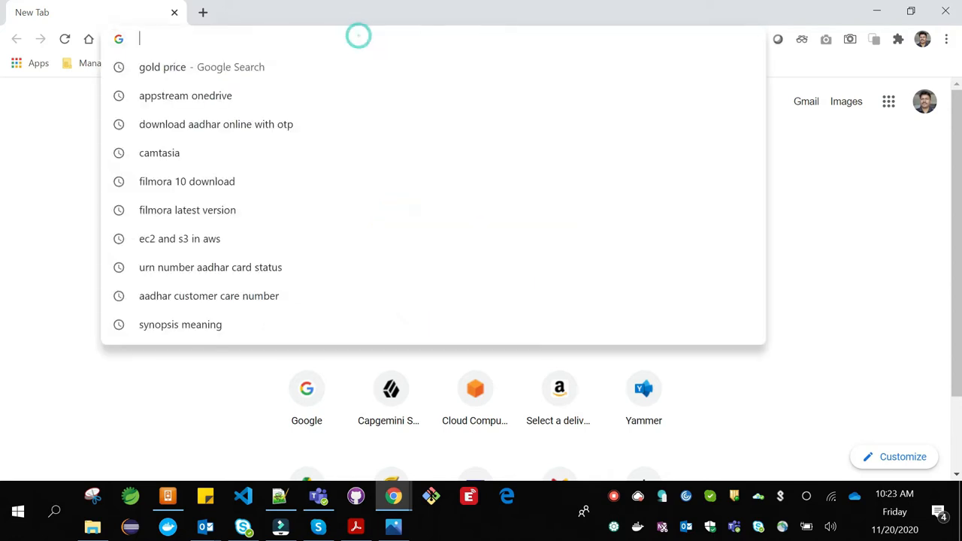
click(873, 198)
click(473, 41)
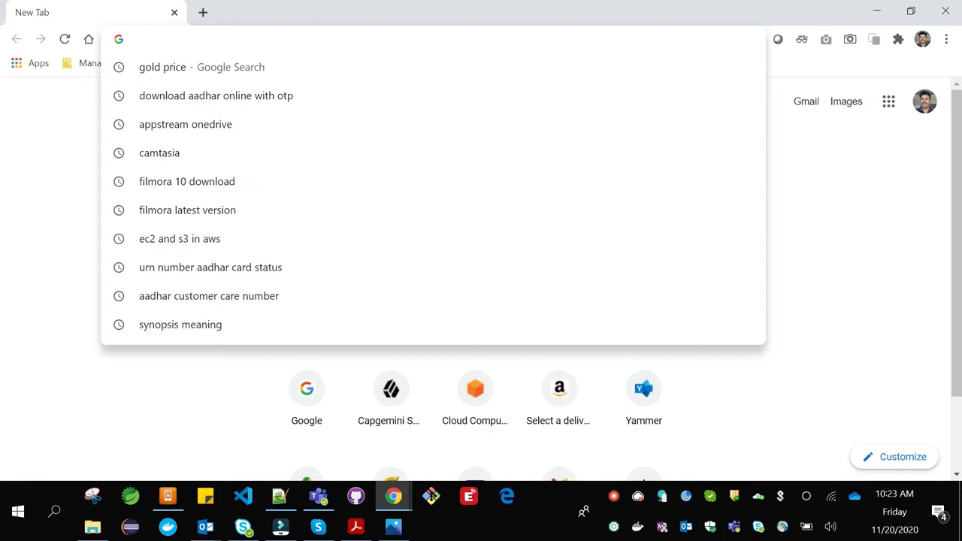
text(aws.amazon.com)
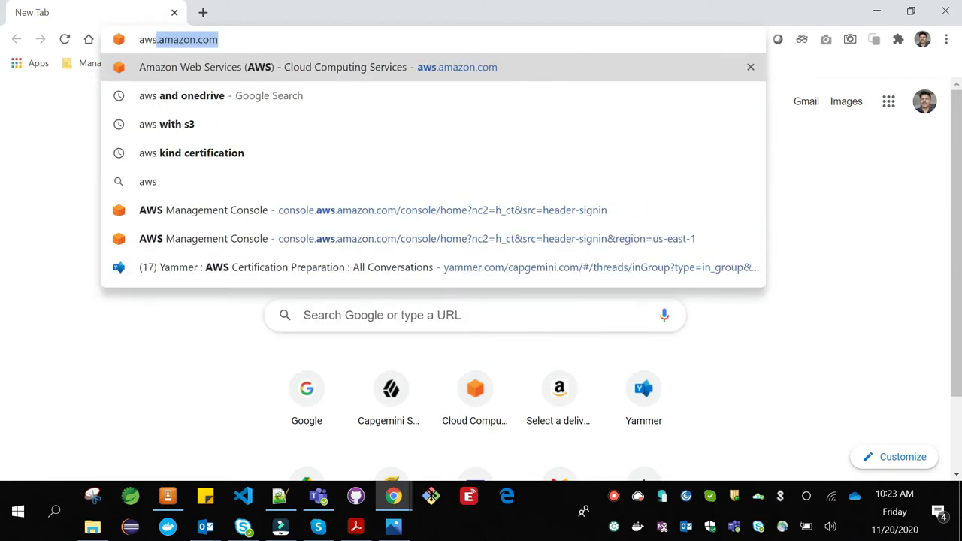
key(Return)
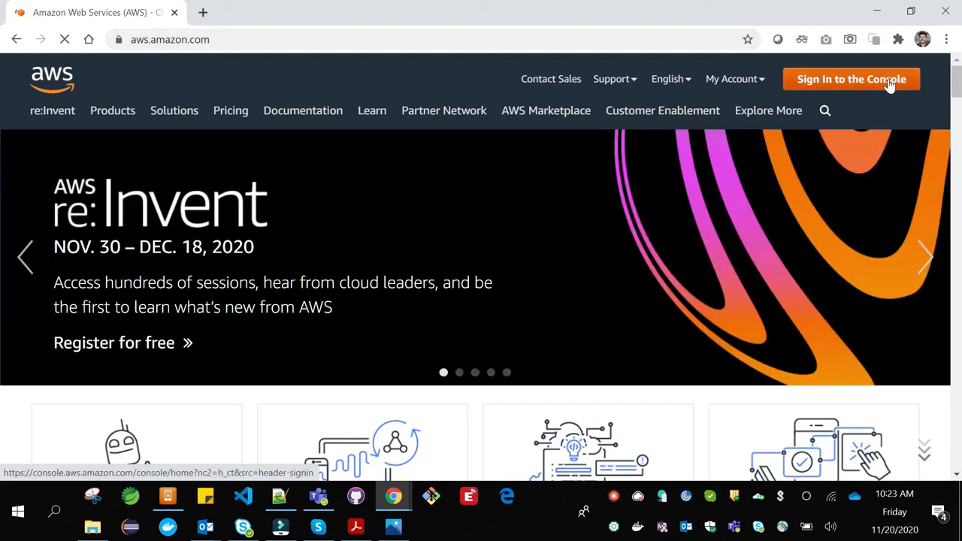
Enter the AWS Management Console from the AWS home page and view the list of available regions
click(889, 85)
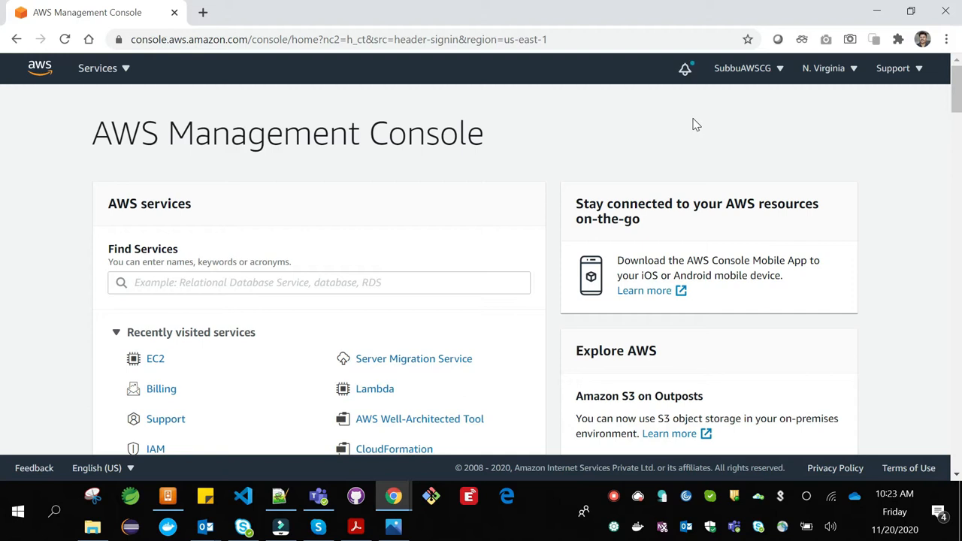
click(851, 75)
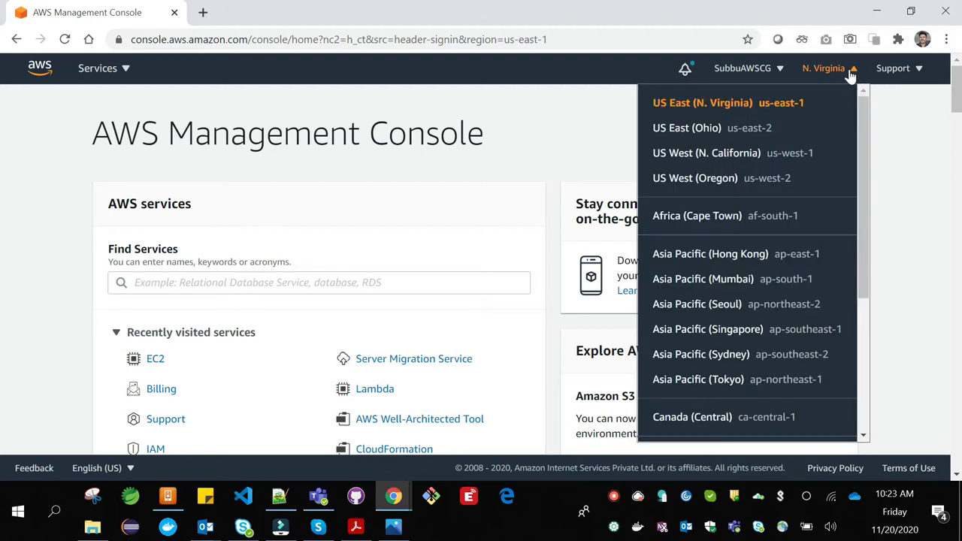
click(905, 122)
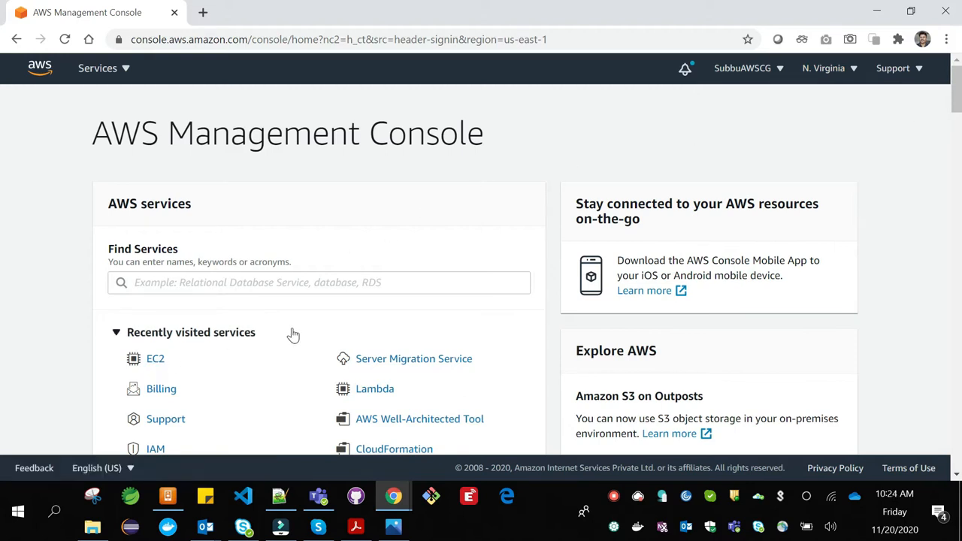
Open the running instances list in the EC2 service and start launching a new instance
scroll(293, 335, down, 1)
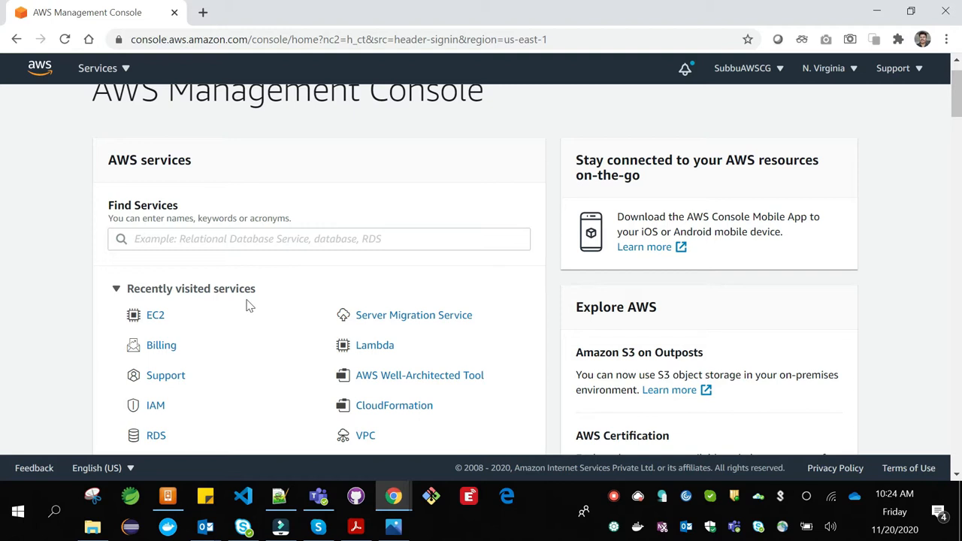
click(154, 319)
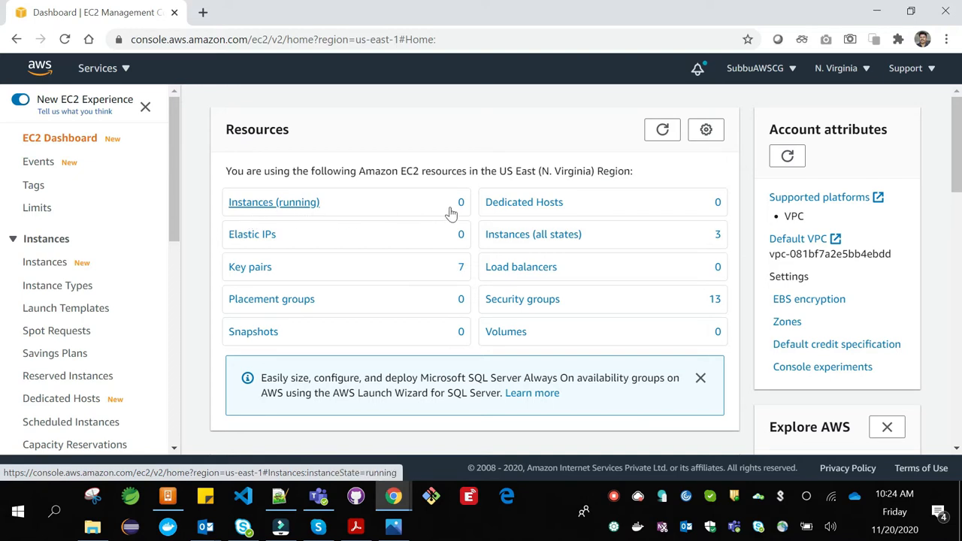
click(287, 202)
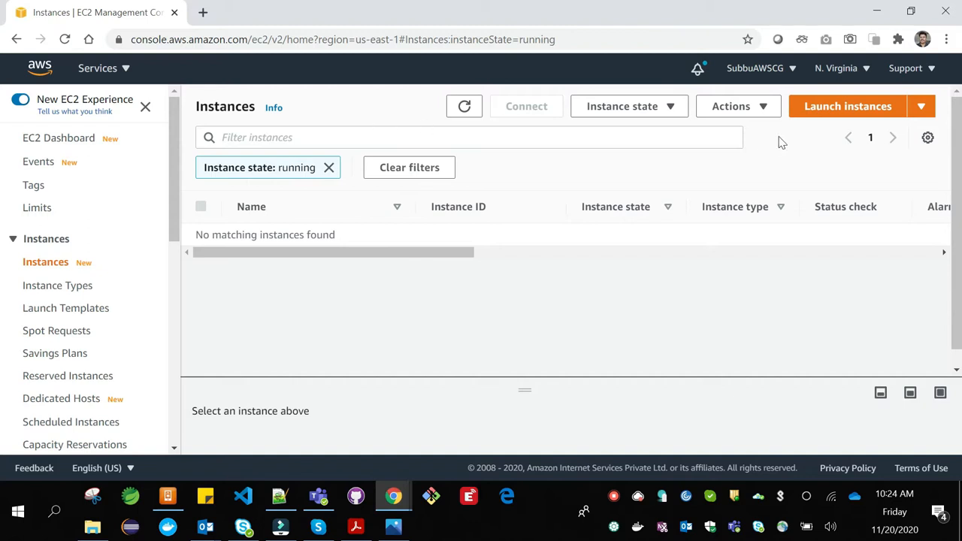
click(834, 114)
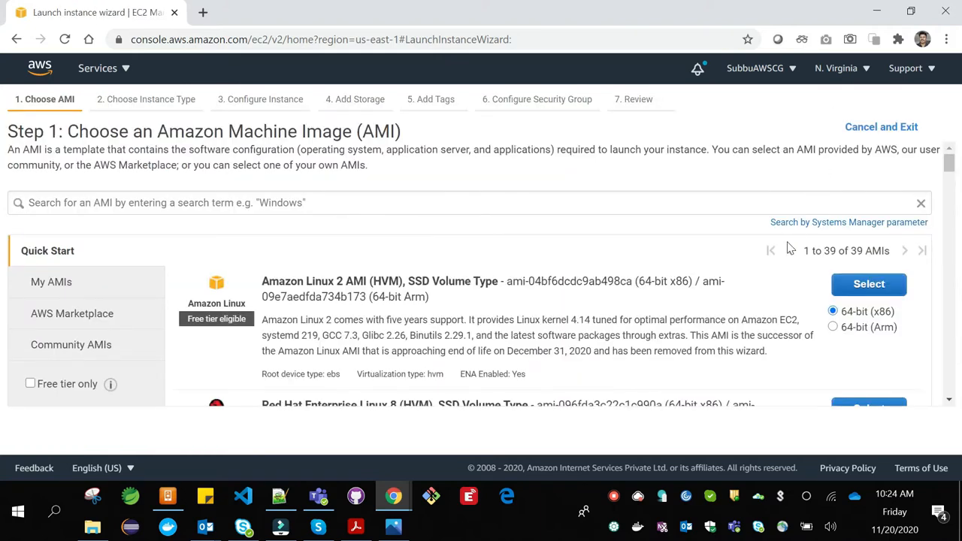
Examine the Quick Start Amazon Machine Images, including the Linux and Ubuntu entries and their free tier eligibility
scroll(778, 268, down, 1)
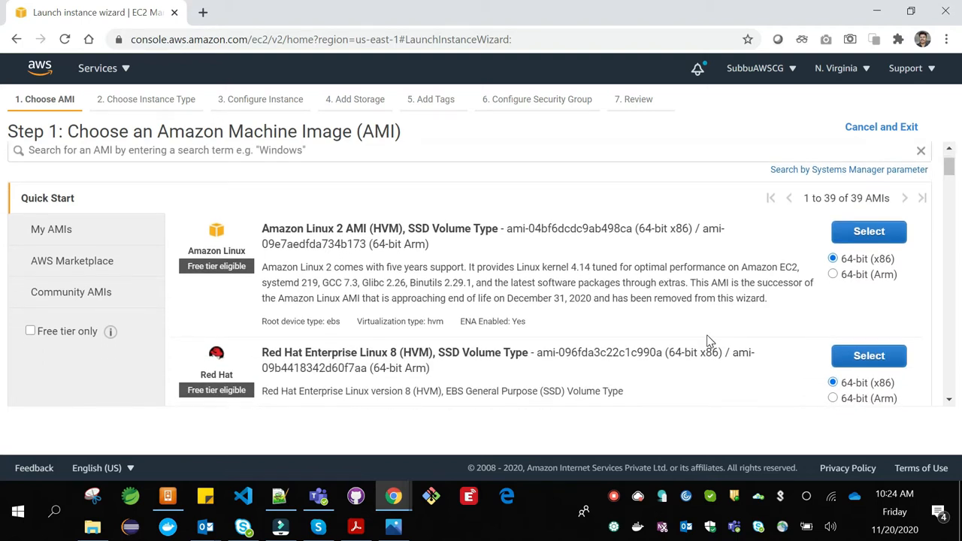
scroll(706, 340, down, 1)
scroll(706, 340, up, 1)
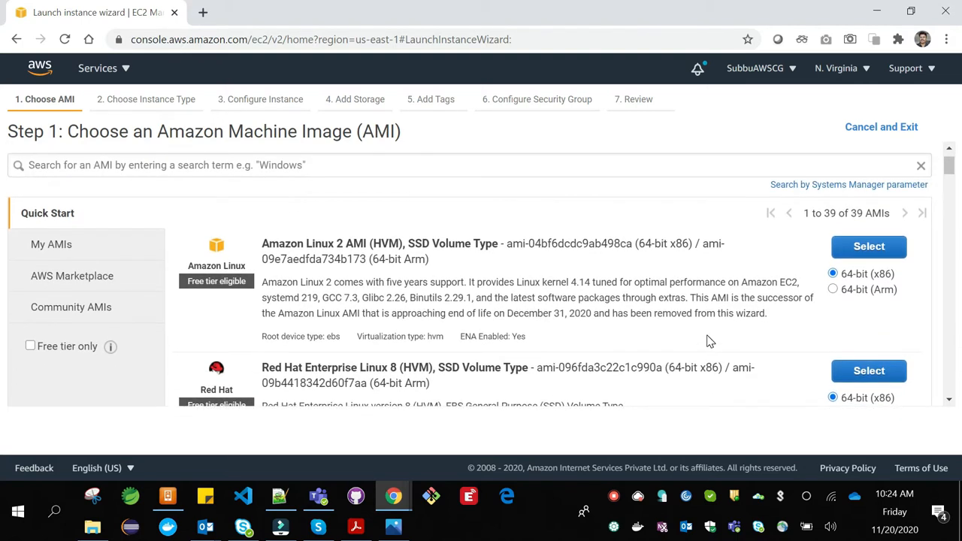
scroll(710, 342, down, 1)
scroll(710, 341, up, 1)
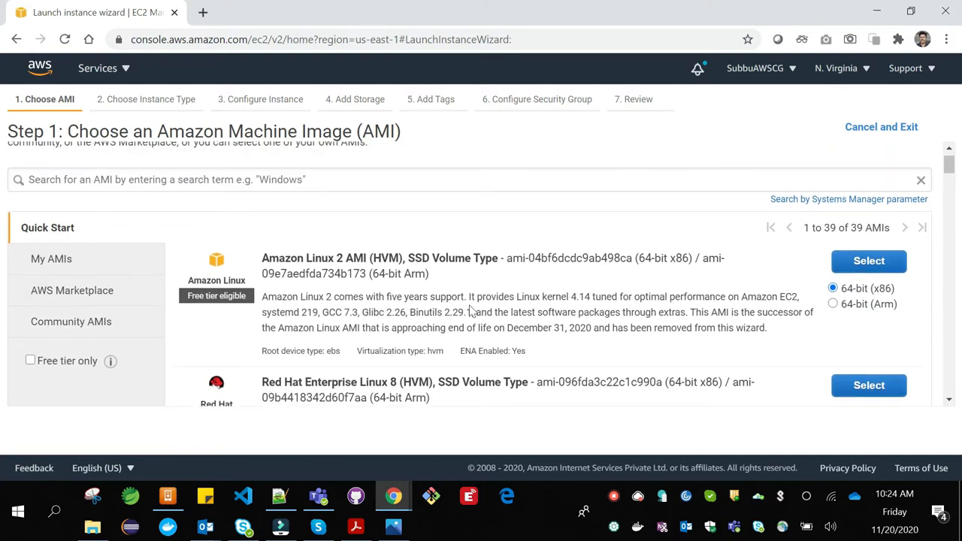
scroll(481, 316, down, 1)
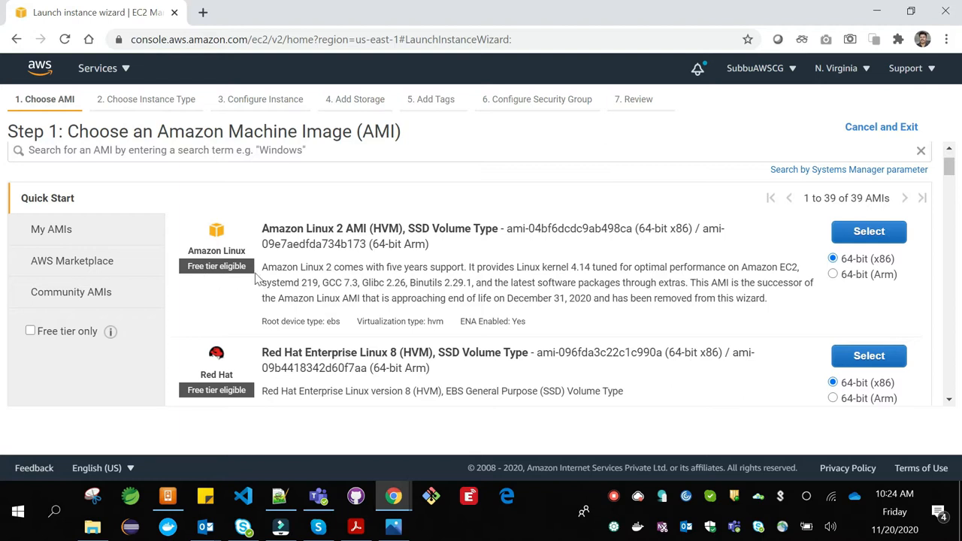
scroll(812, 345, down, 1)
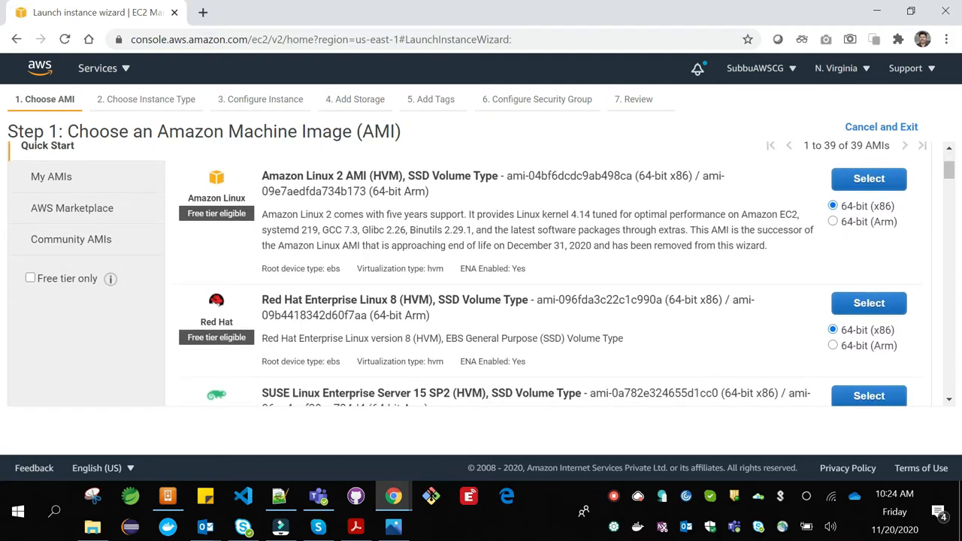
scroll(279, 347, down, 1)
scroll(280, 352, down, 1)
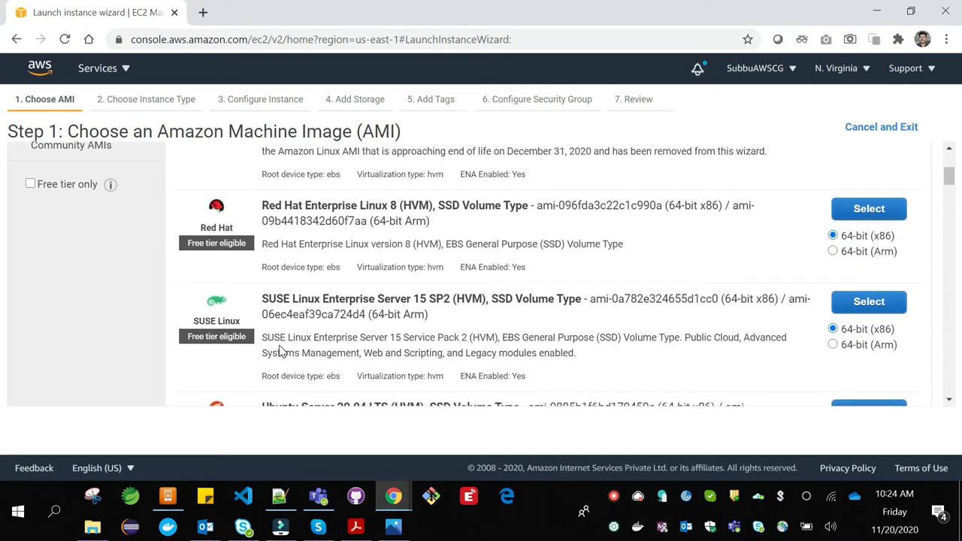
scroll(280, 351, down, 1)
scroll(566, 274, down, 1)
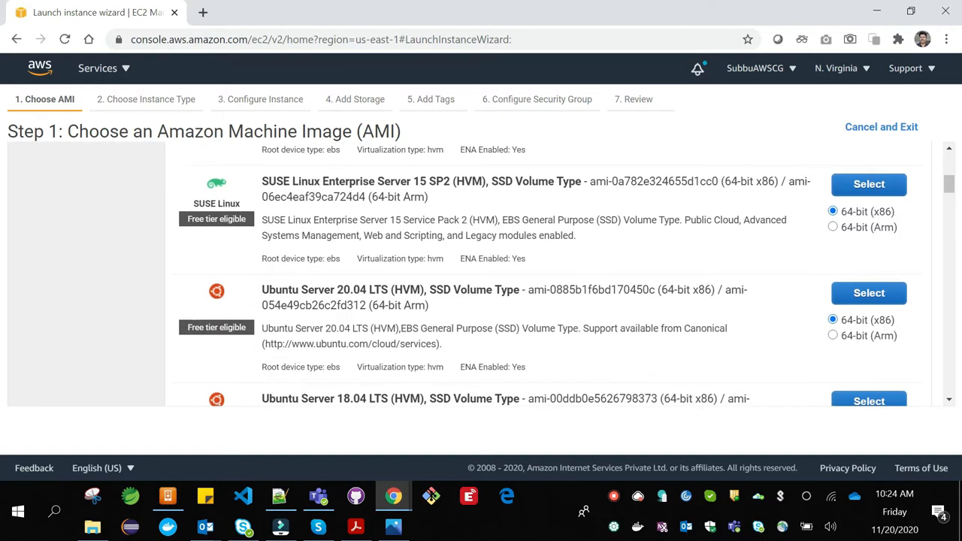
scroll(567, 273, down, 2)
scroll(567, 274, up, 1)
scroll(342, 314, up, 6)
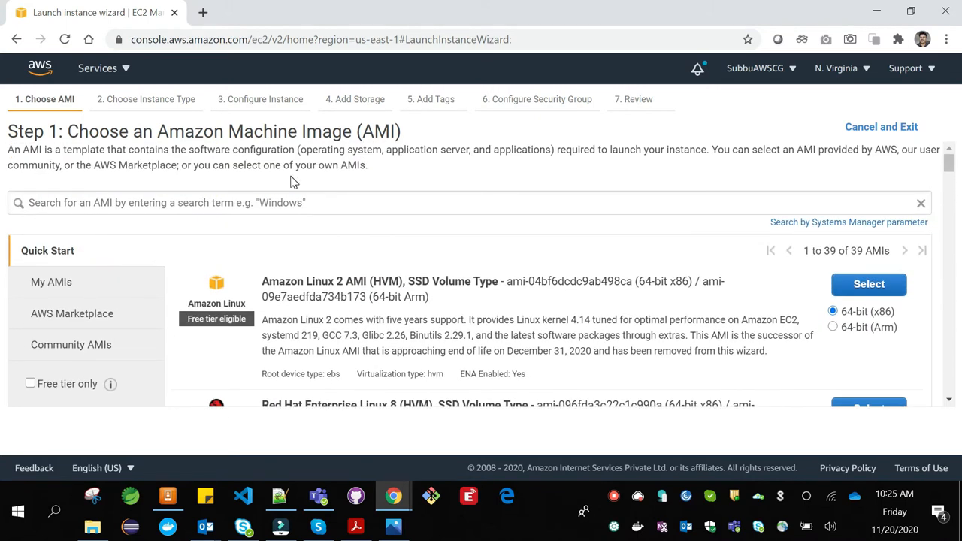
Search the Amazon Machine Images for "windows"
click(285, 201)
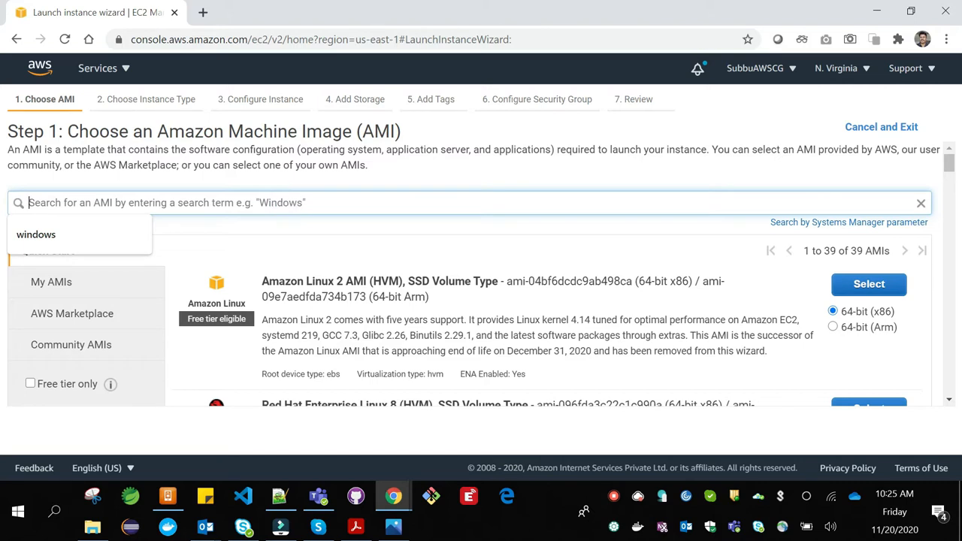
text(wi)
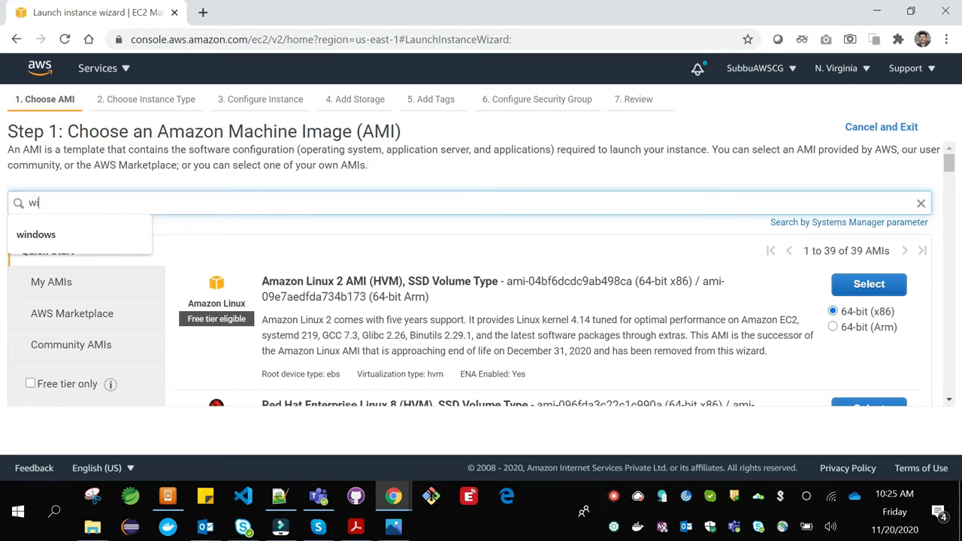
text(ndows)
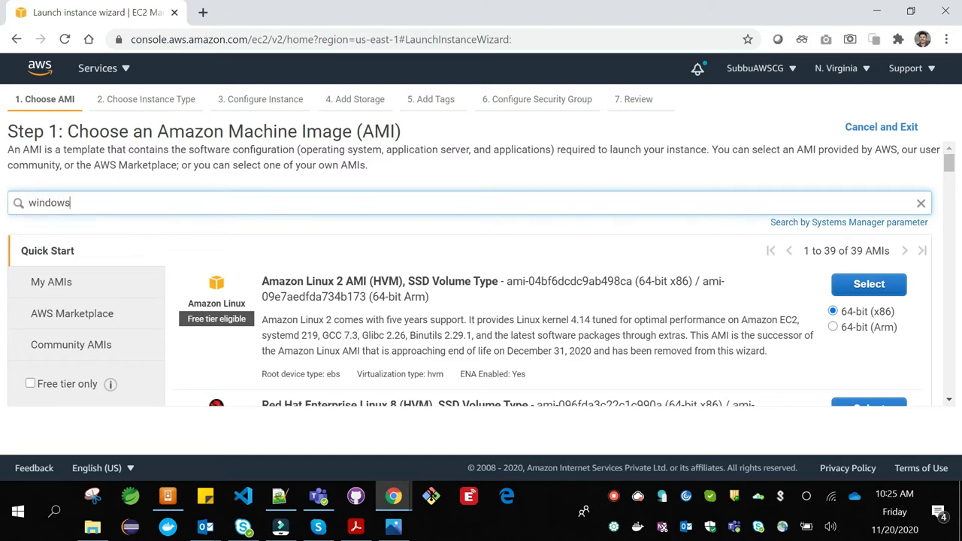
key(Return)
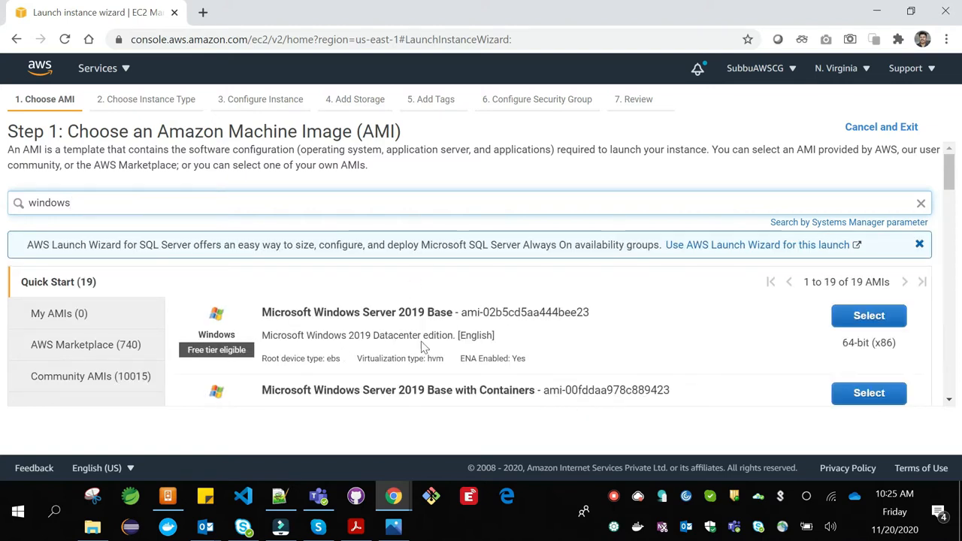
Review the Windows images and select Microsoft Windows Server 2019 Base as the AMI for the new instance
scroll(481, 300, down, 1)
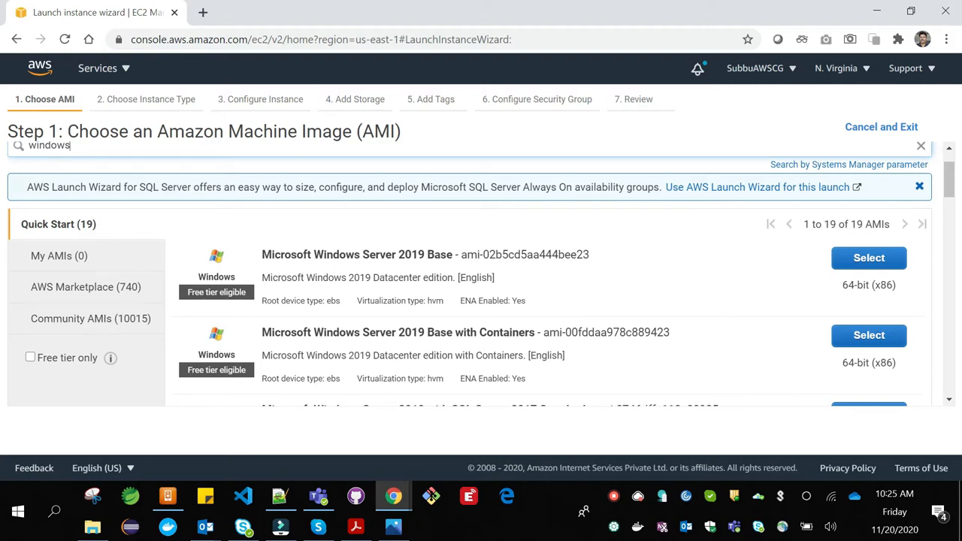
scroll(350, 361, down, 1)
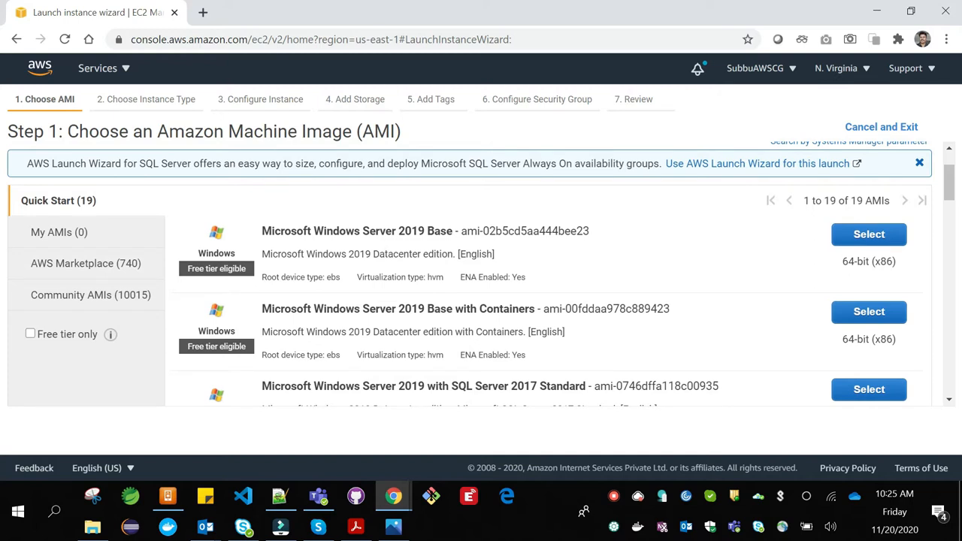
scroll(480, 275, down, 1)
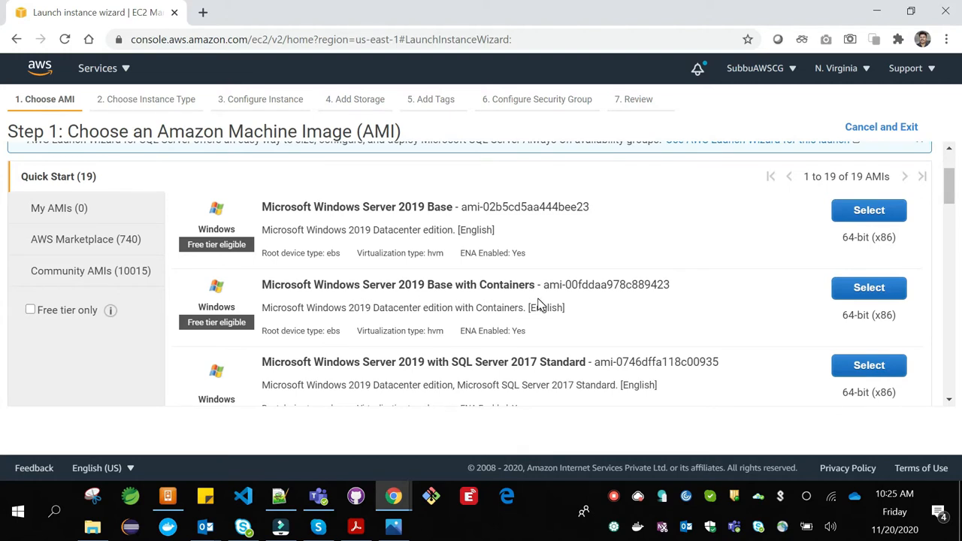
scroll(538, 303, down, 2)
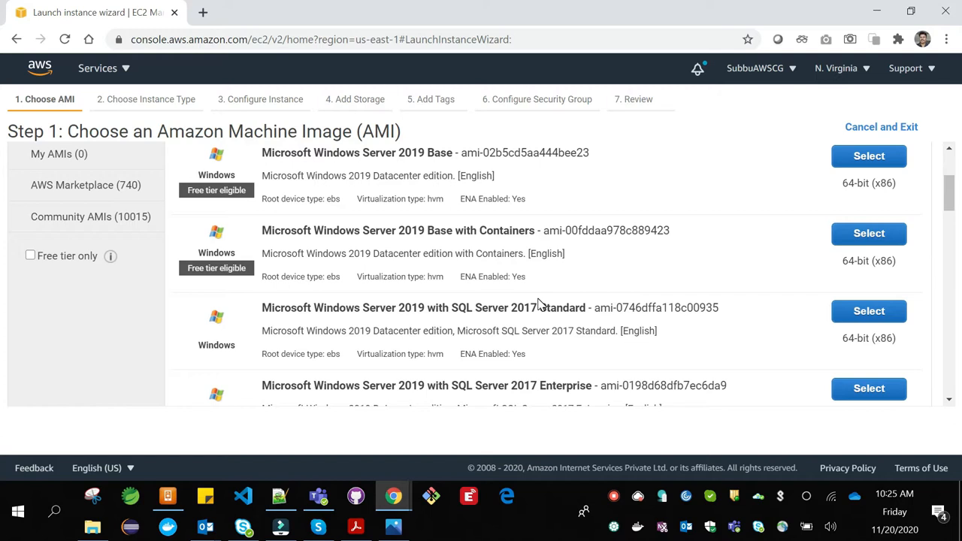
scroll(359, 349, down, 1)
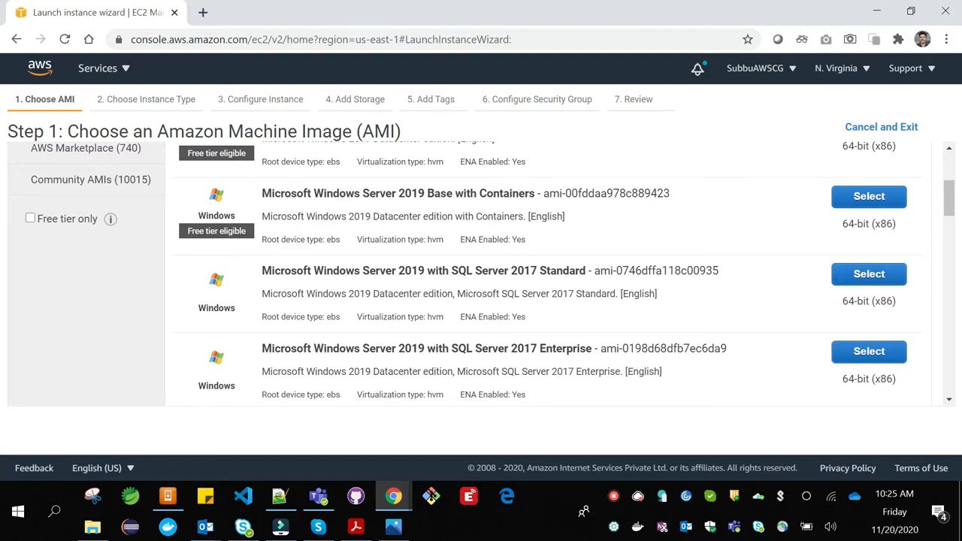
scroll(481, 275, up, 5)
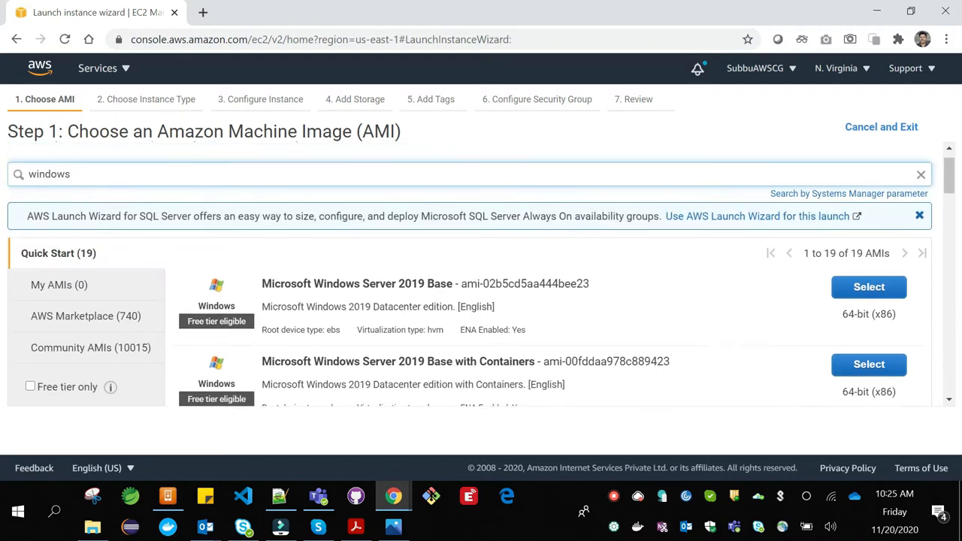
scroll(481, 275, down, 4)
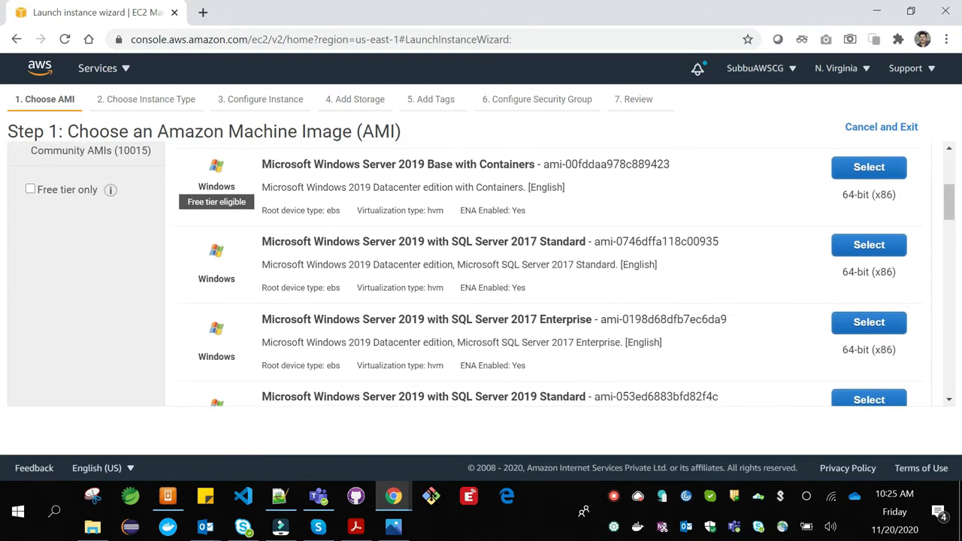
scroll(522, 293, down, 1)
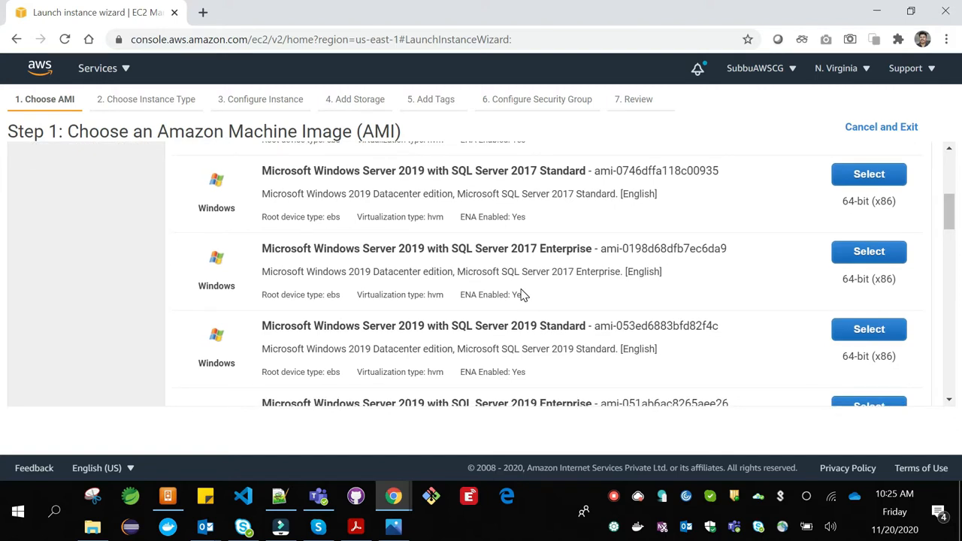
scroll(522, 293, up, 3)
scroll(523, 293, up, 1)
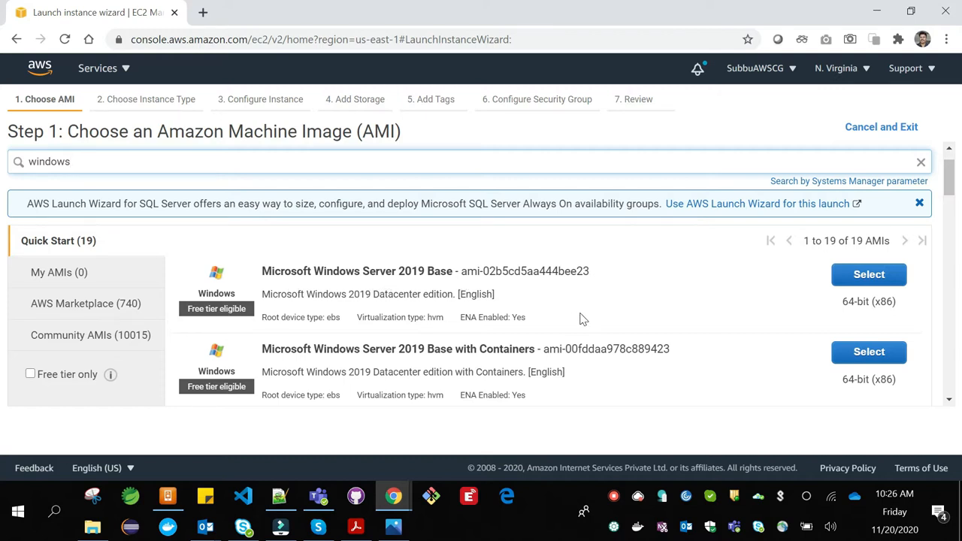
click(864, 280)
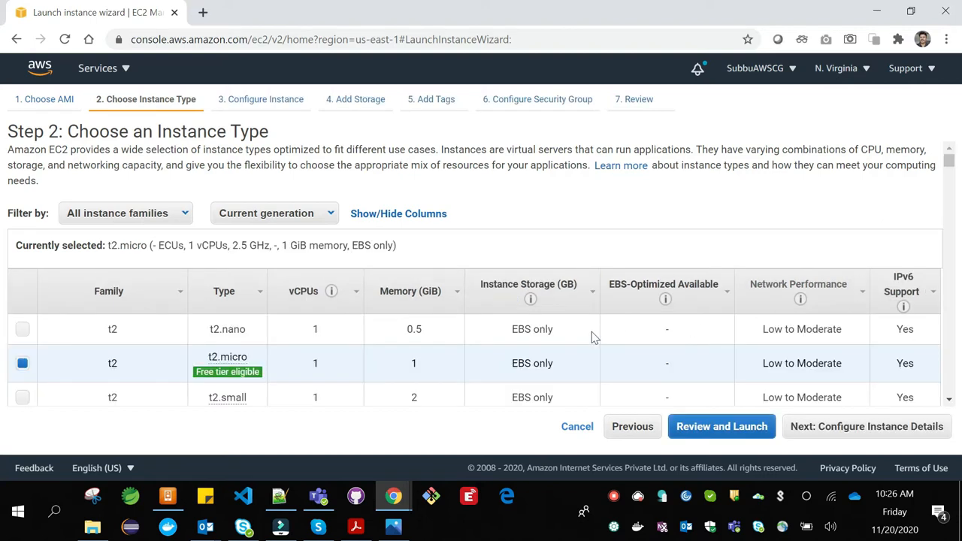
Sort the instance types by EBS-Optimized Available and examine the t3 entries with their vCPUs, memory and network performance
scroll(593, 337, down, 2)
mouse_move(265, 296)
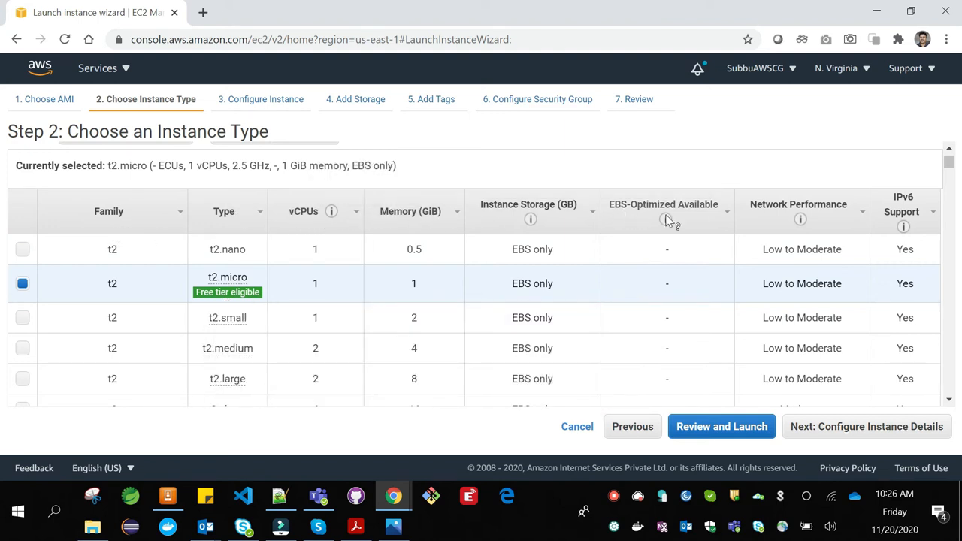
click(727, 219)
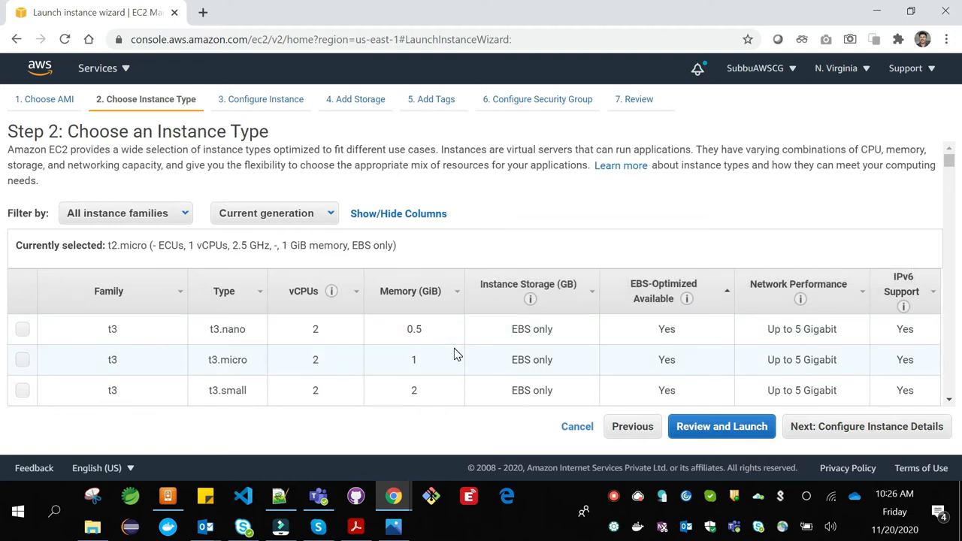
scroll(457, 353, down, 1)
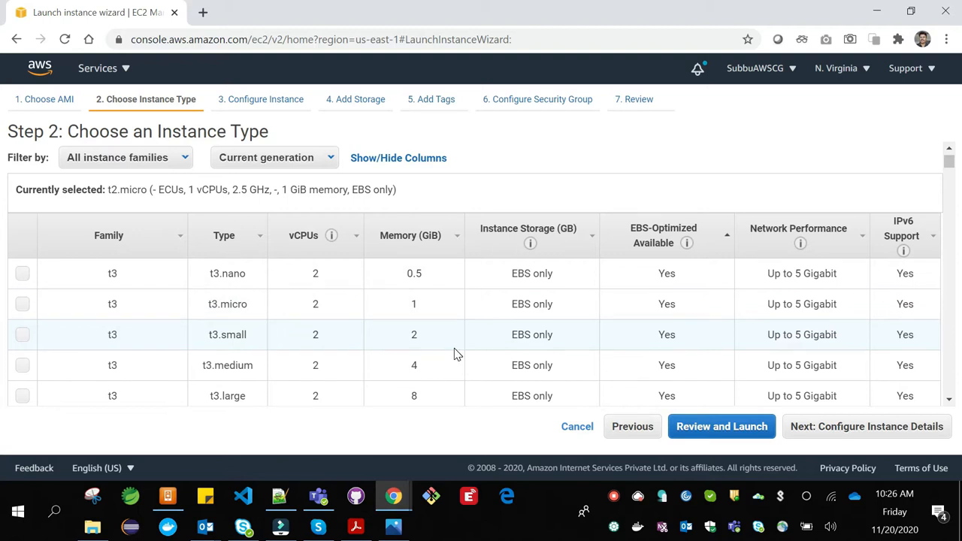
scroll(454, 353, up, 1)
scroll(84, 342, up, 1)
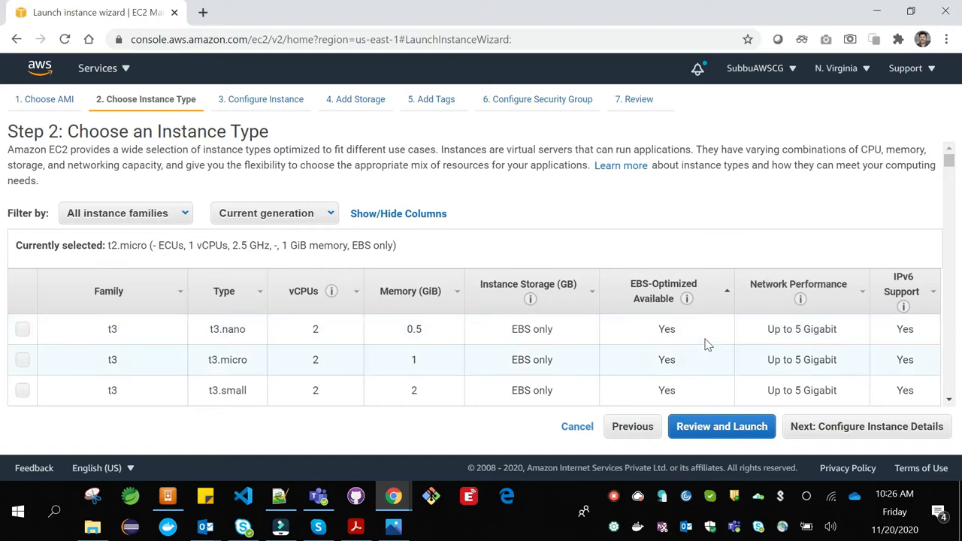
click(949, 401)
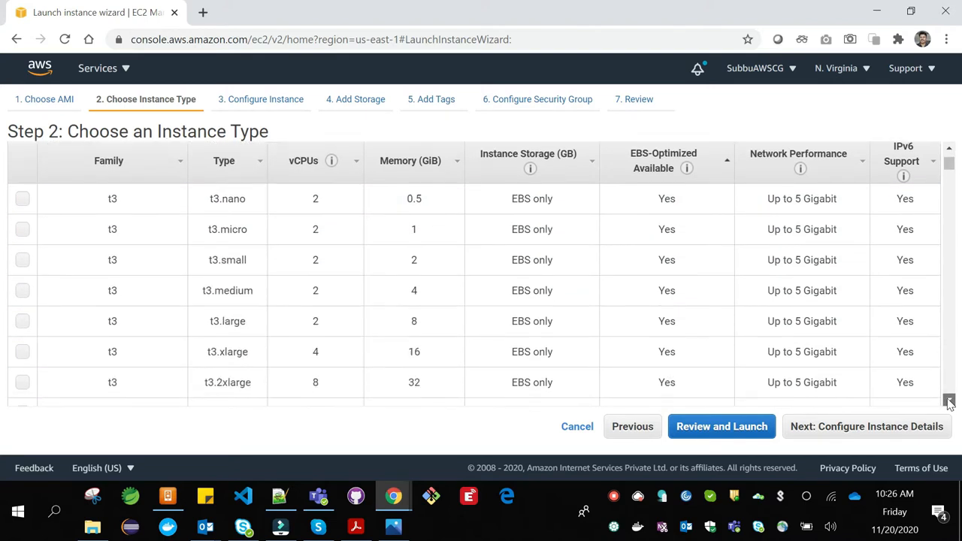
click(949, 401)
scroll(641, 275, up, 2)
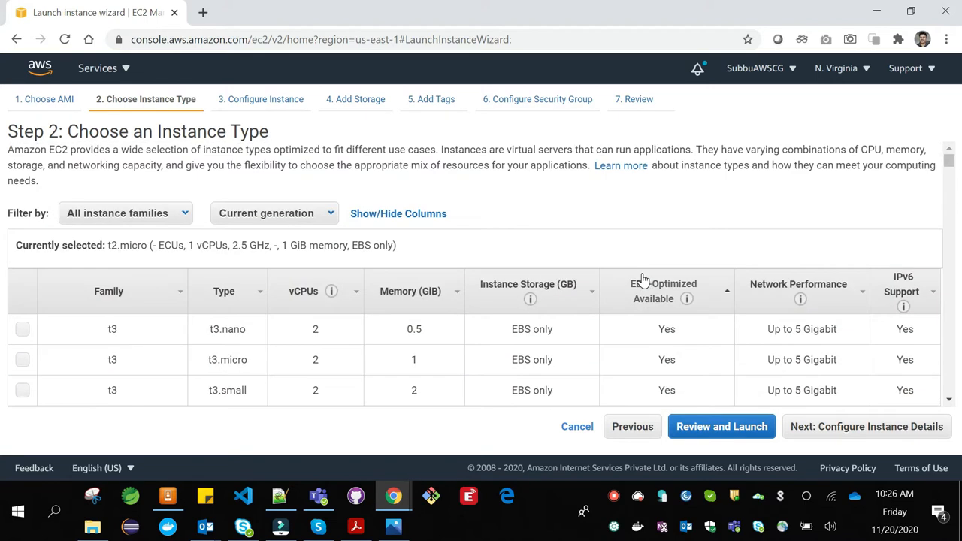
Reselect Microsoft Windows Server 2019 Base as the AMI and proceed with the t2.micro instance type to the instance details
click(624, 432)
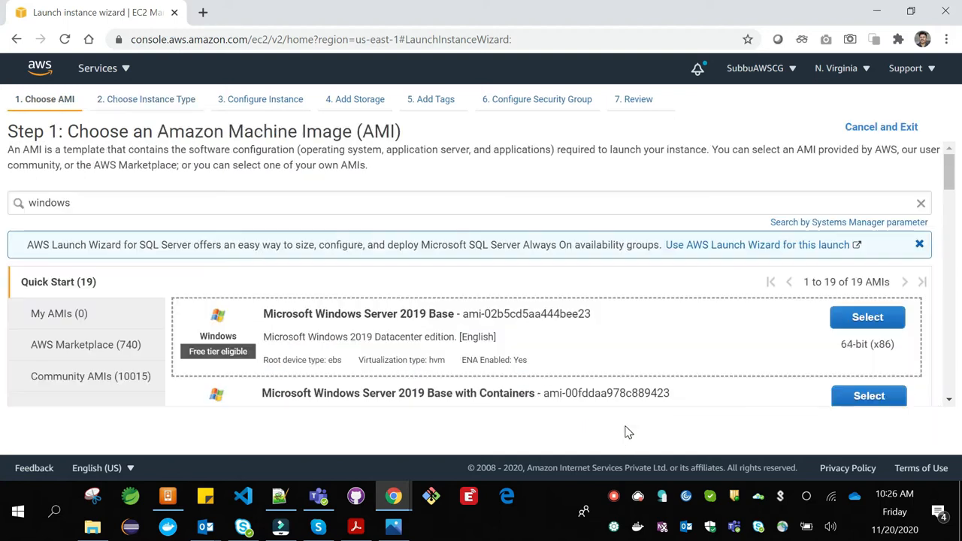
click(857, 323)
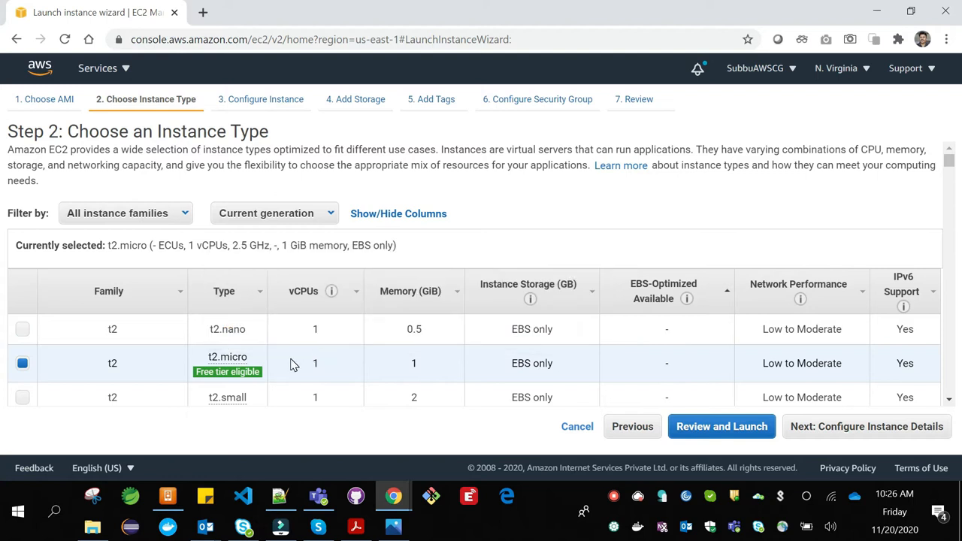
mouse_move(224, 379)
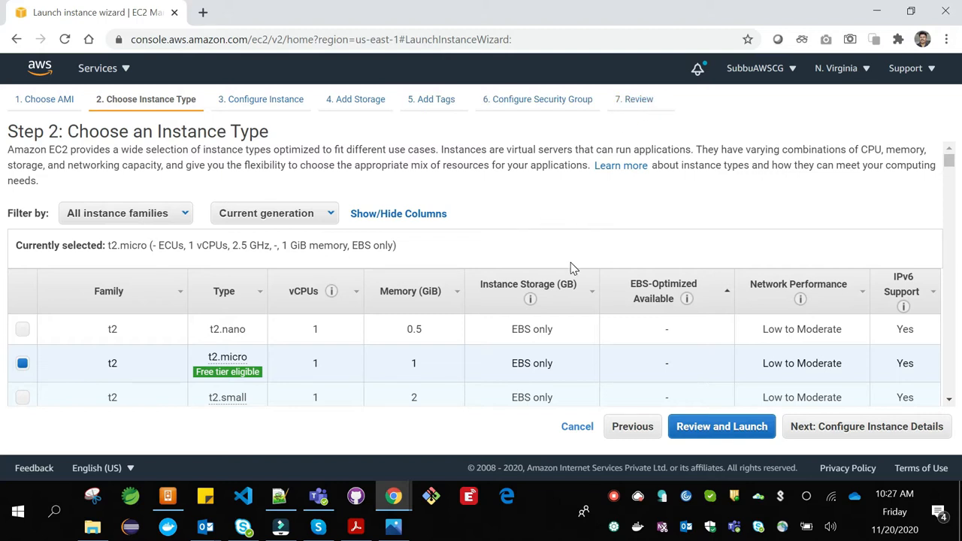
click(856, 434)
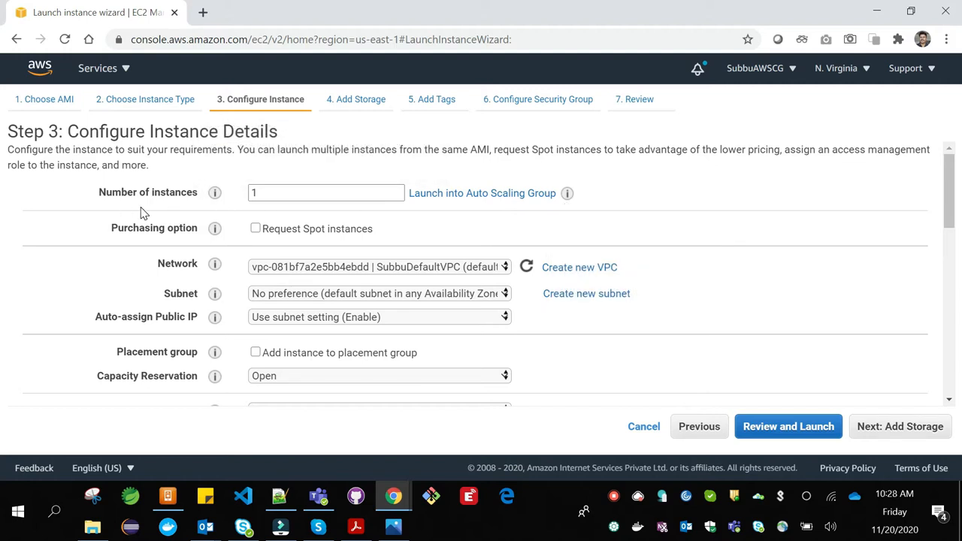
Read about the number of instances and the Launch into Auto Scaling Group option, then dismiss its dialog
mouse_move(218, 200)
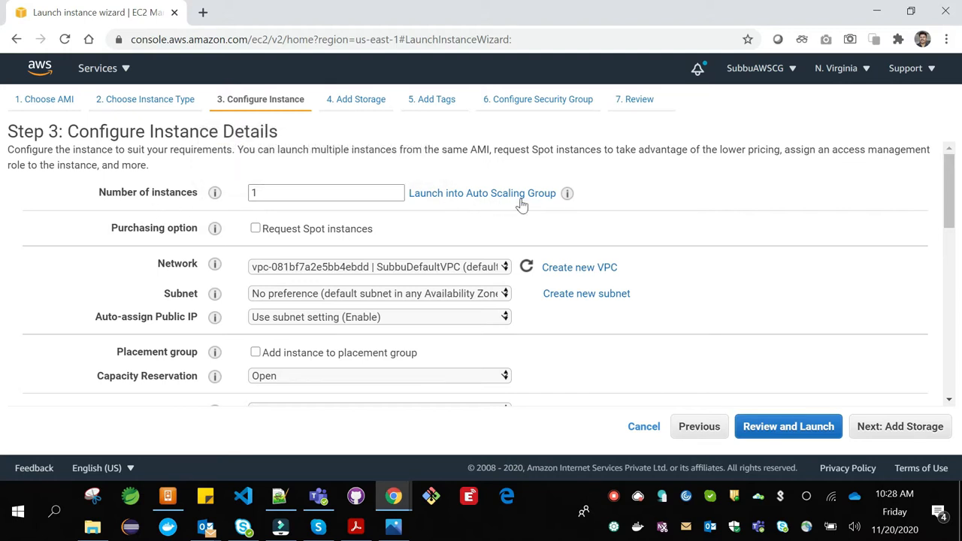
mouse_move(567, 195)
click(523, 195)
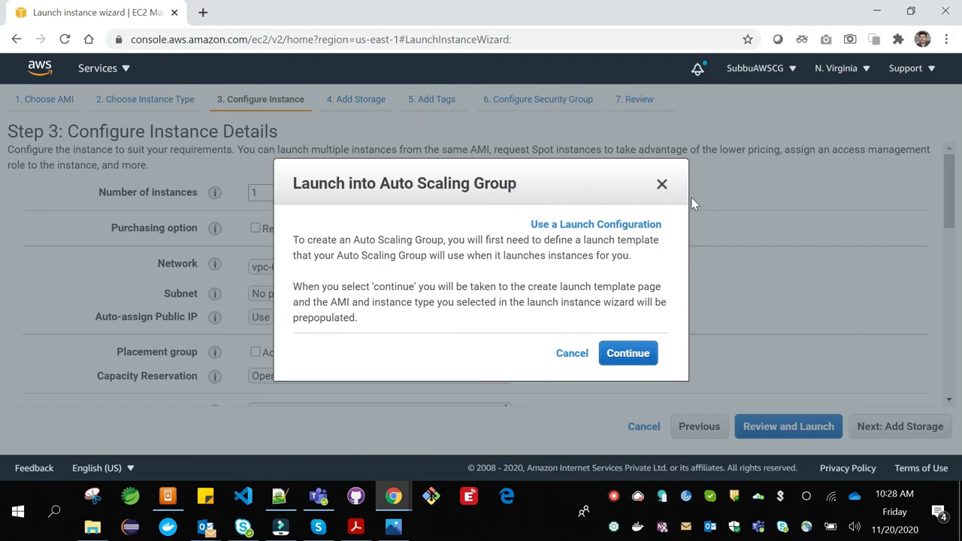
click(661, 185)
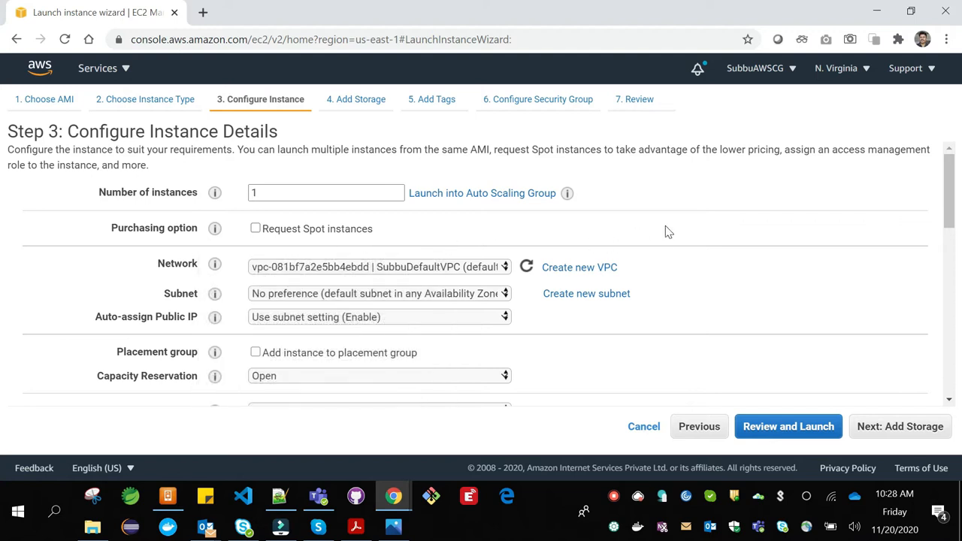
Review the available networks and subnets and the Auto-assign Public IP explanation, keeping the default VPC and no subnet preference
scroll(666, 230, down, 1)
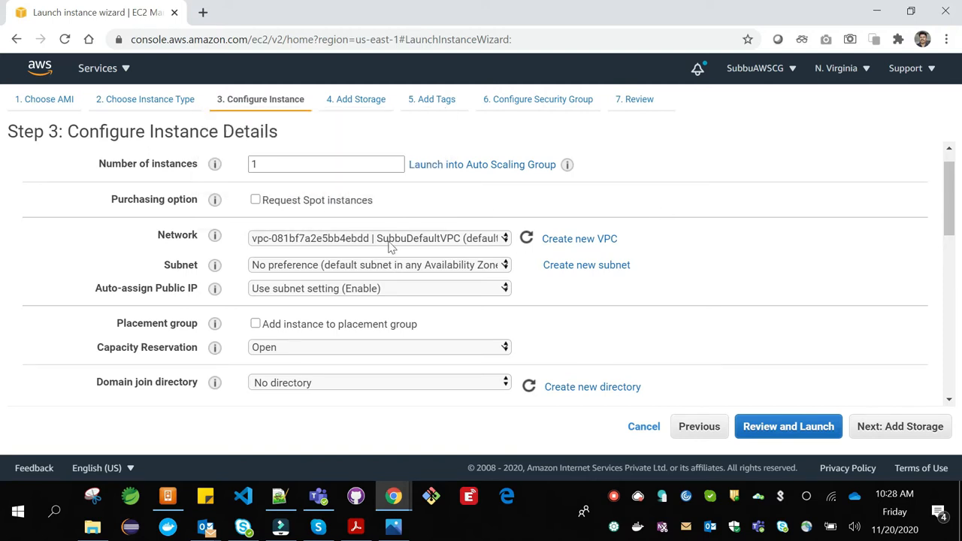
click(507, 239)
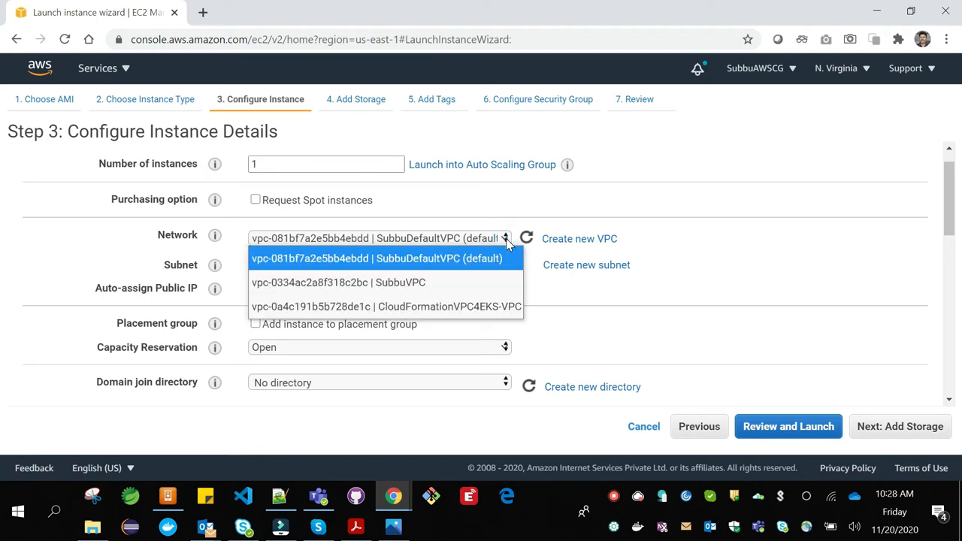
click(599, 199)
mouse_move(214, 265)
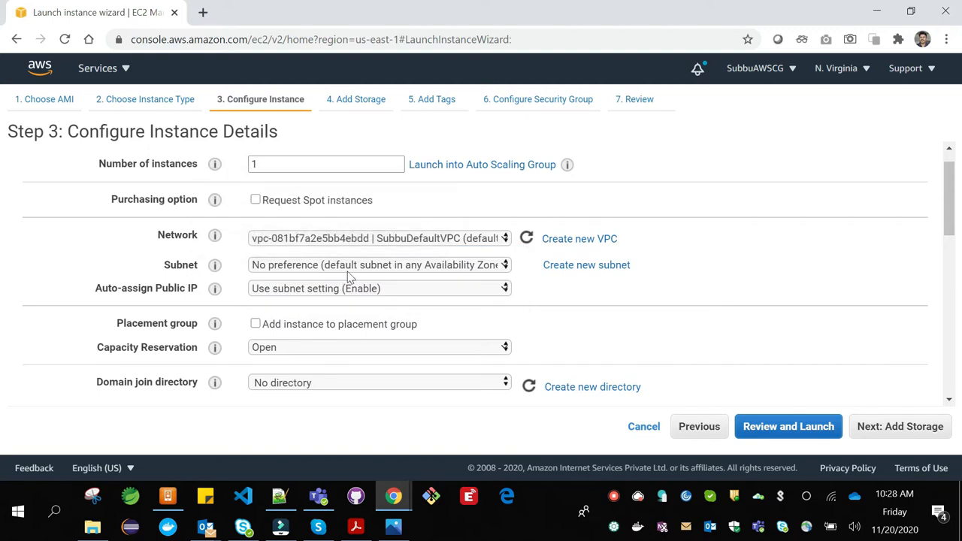
click(507, 268)
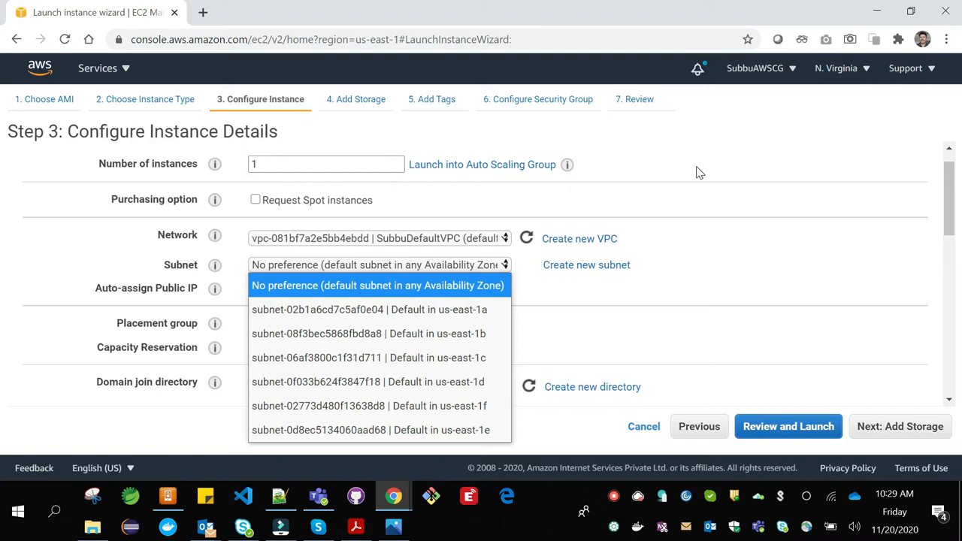
click(738, 145)
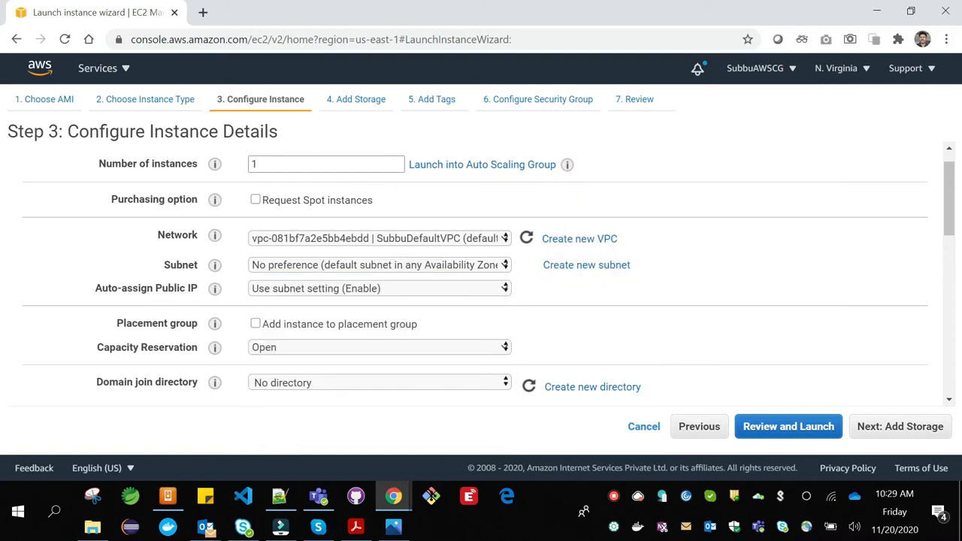
mouse_move(217, 293)
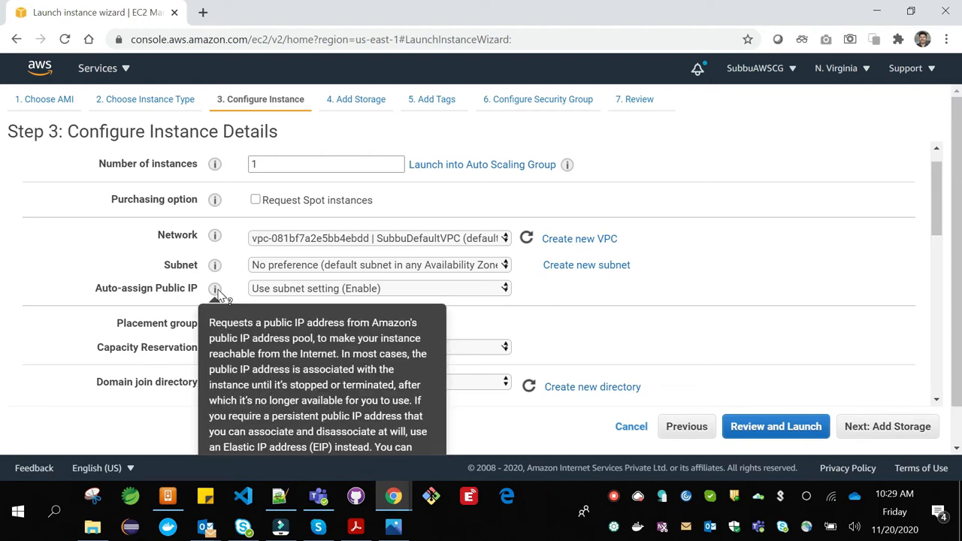
Review the placement group, capacity reservation and domain join directory options, keeping No directory
scroll(808, 238, down, 1)
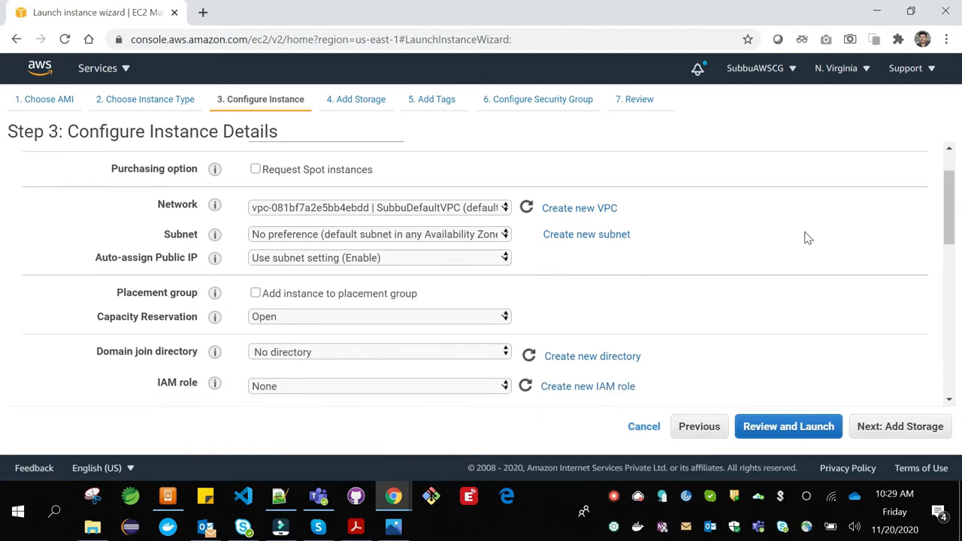
scroll(807, 238, down, 1)
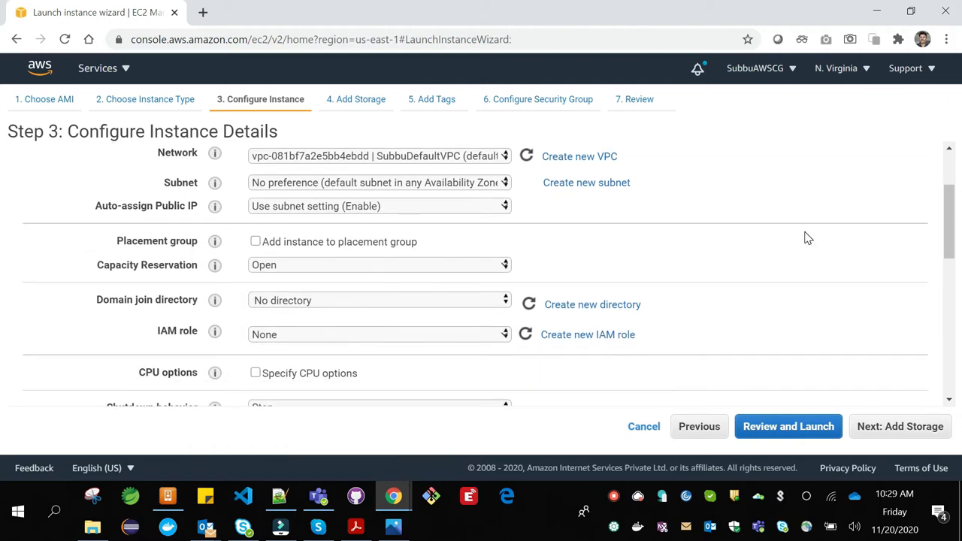
mouse_move(217, 247)
mouse_move(217, 270)
click(505, 302)
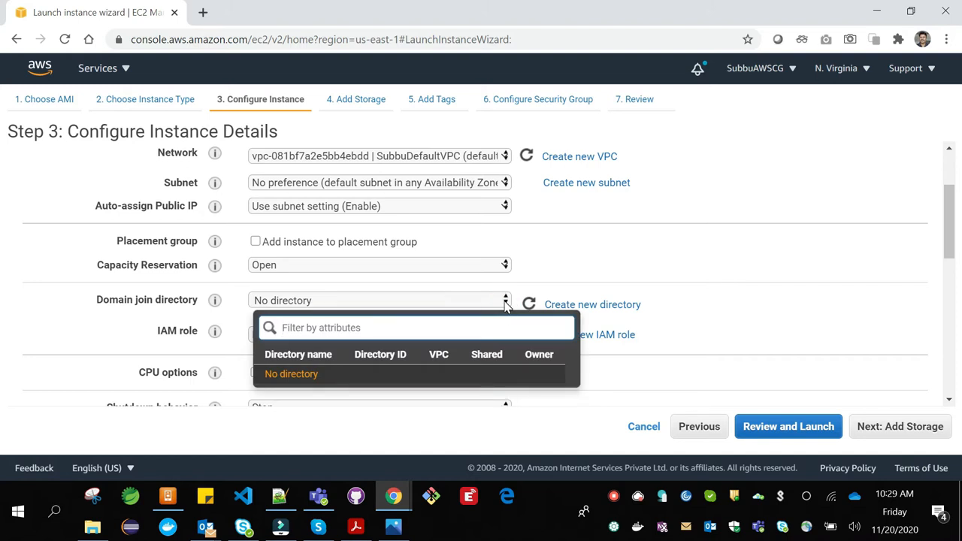
click(612, 236)
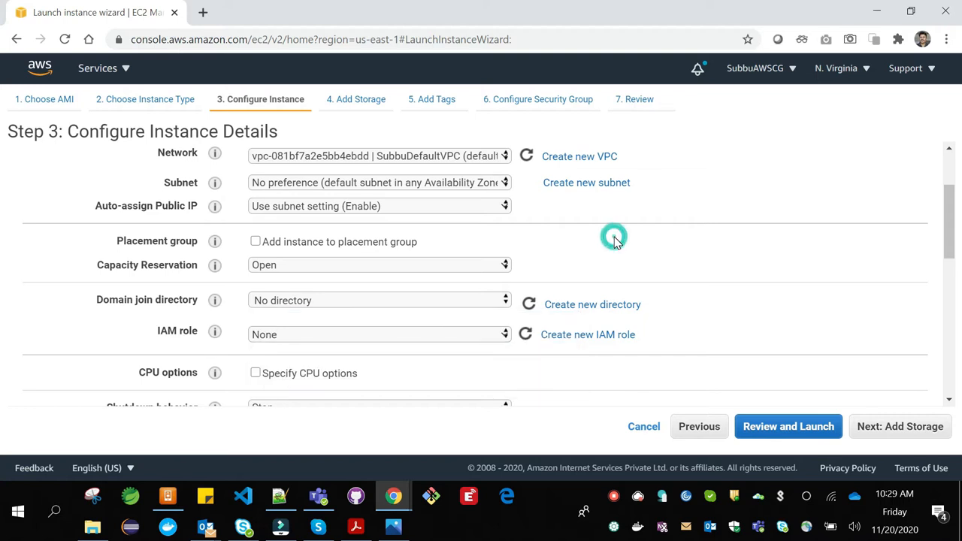
Check the available IAM roles and shutdown behaviors for the instance, keeping None and Stop
scroll(752, 307, down, 1)
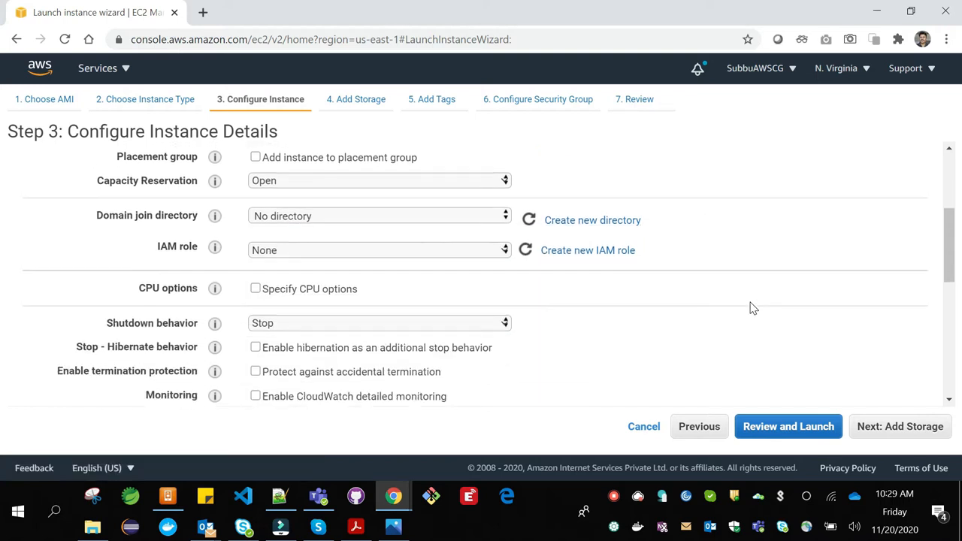
mouse_move(215, 244)
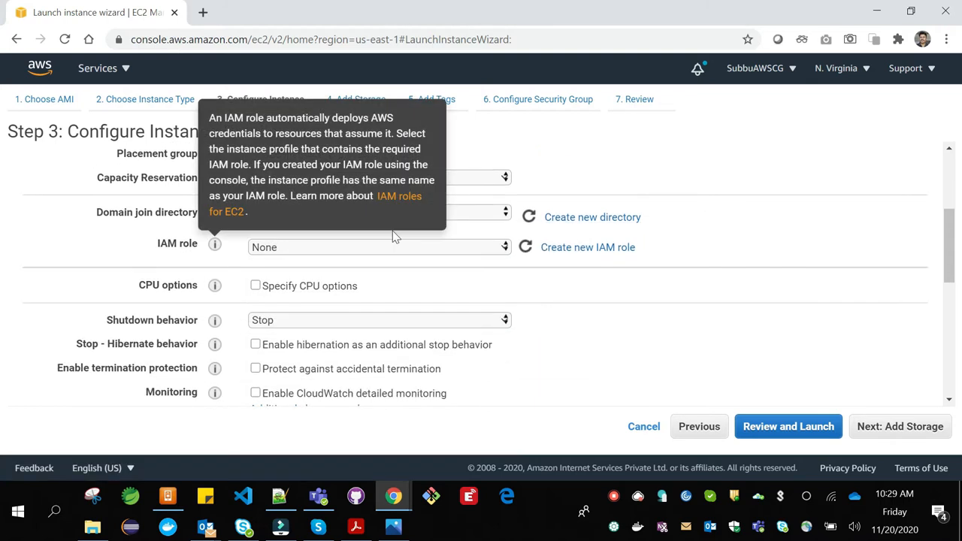
click(504, 248)
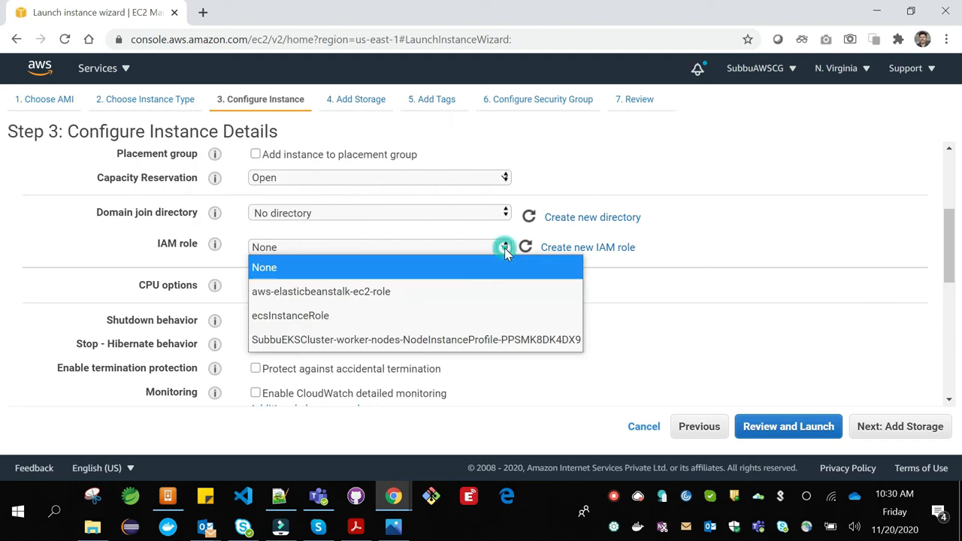
click(685, 247)
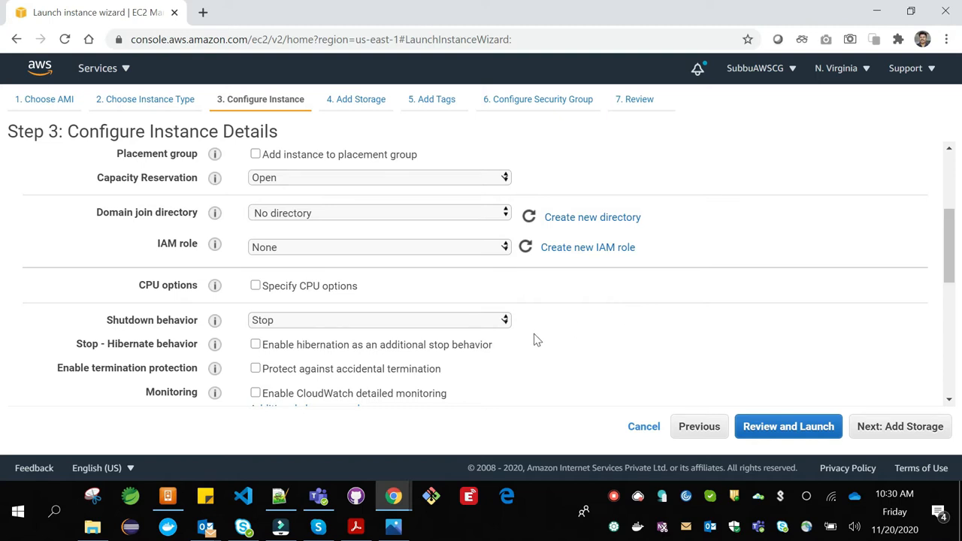
mouse_move(216, 325)
click(278, 323)
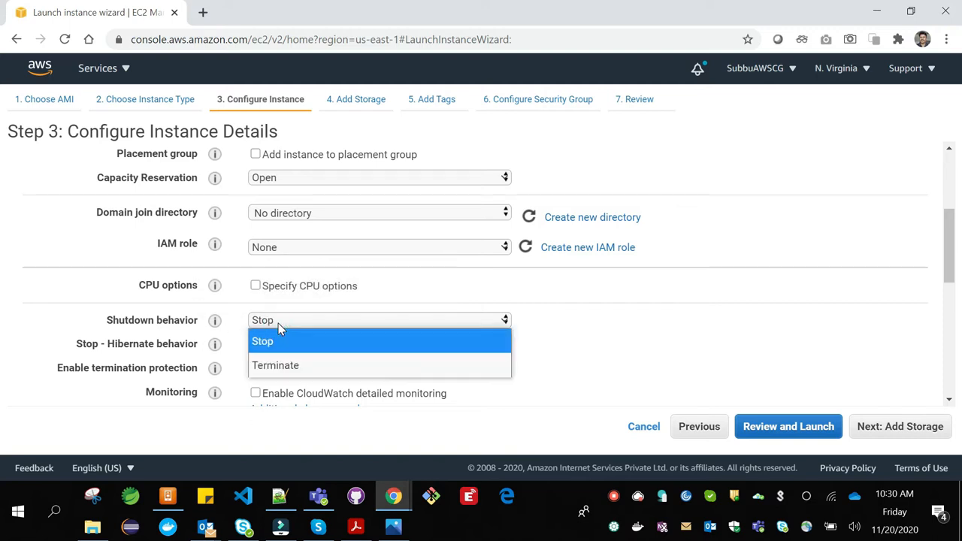
click(596, 322)
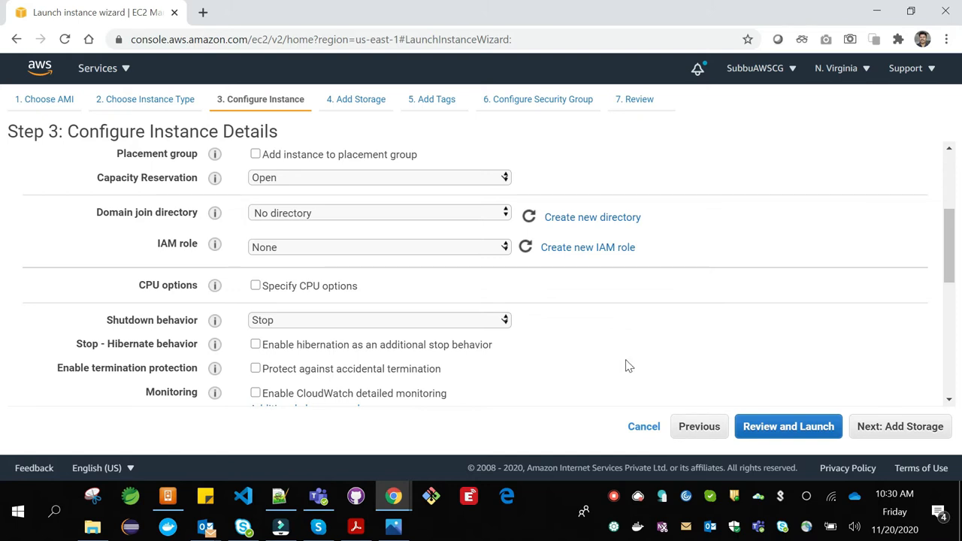
Examine the remaining instance details, from termination protection, monitoring and tenancy to the metadata and user data settings under Advanced Details
scroll(629, 371, down, 1)
scroll(630, 371, down, 1)
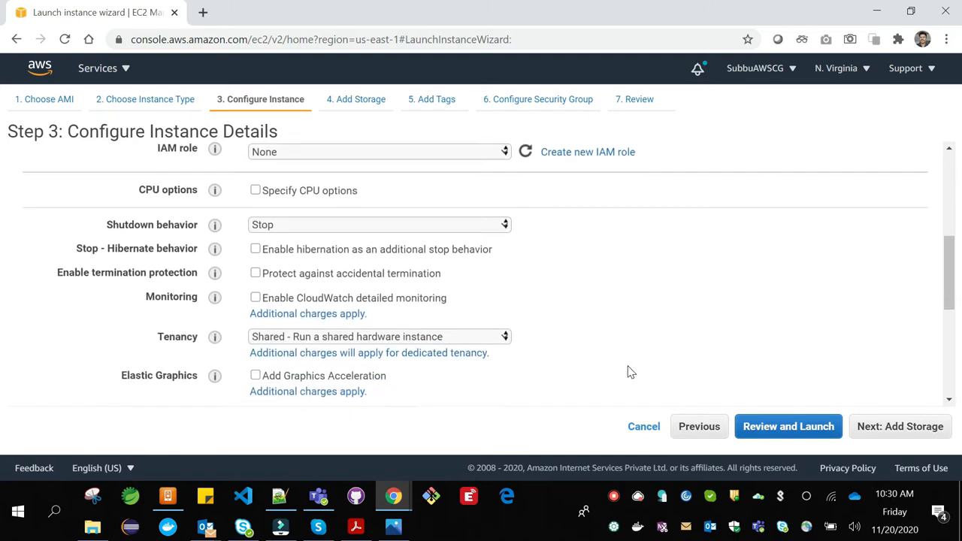
scroll(630, 371, down, 1)
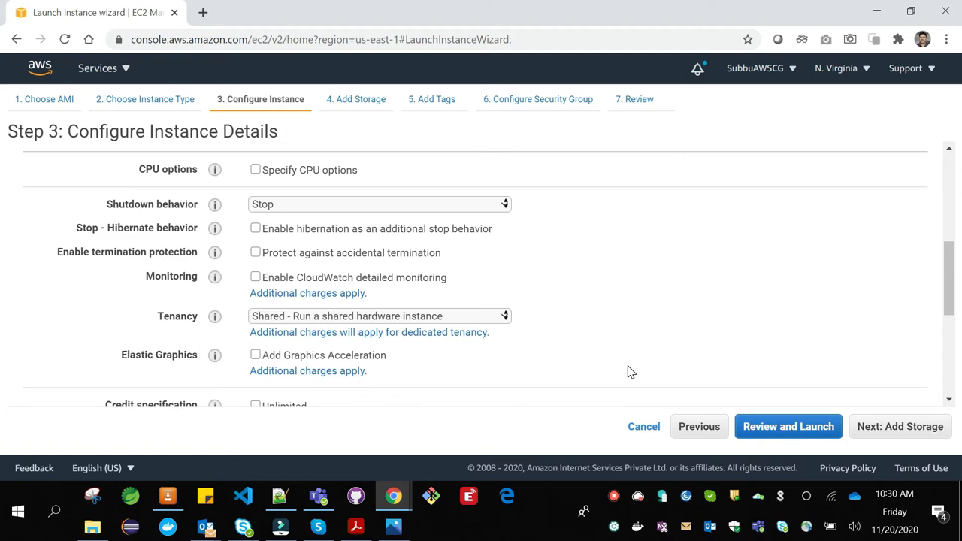
scroll(630, 371, down, 1)
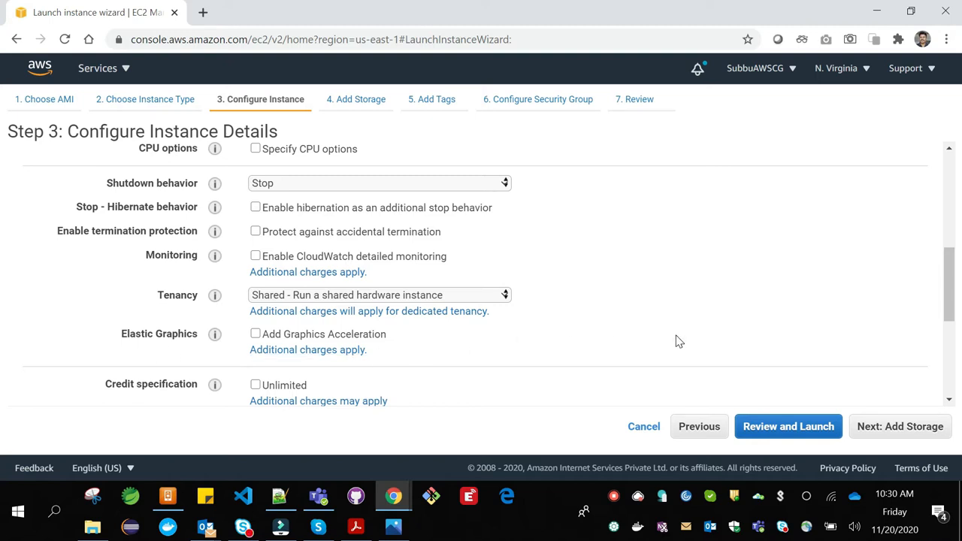
scroll(677, 342, down, 3)
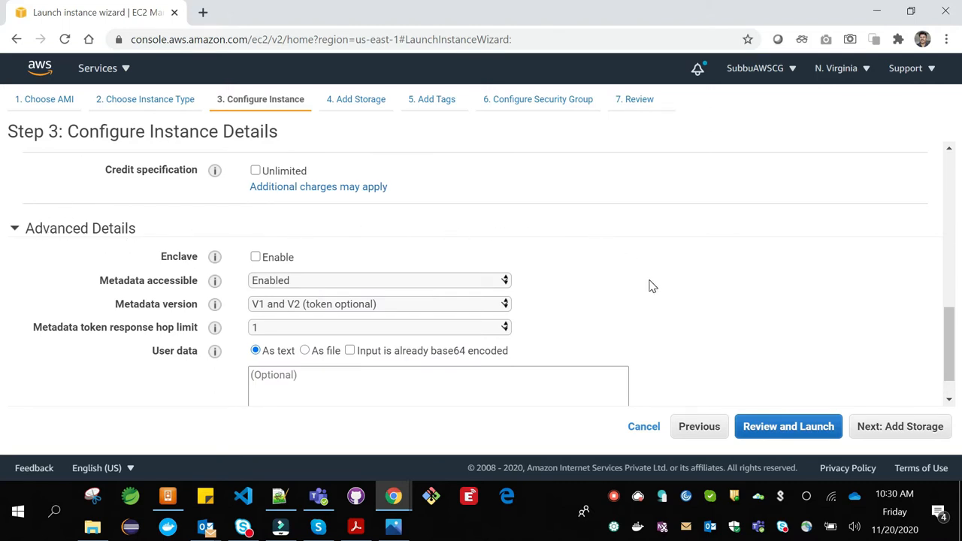
scroll(652, 286, down, 1)
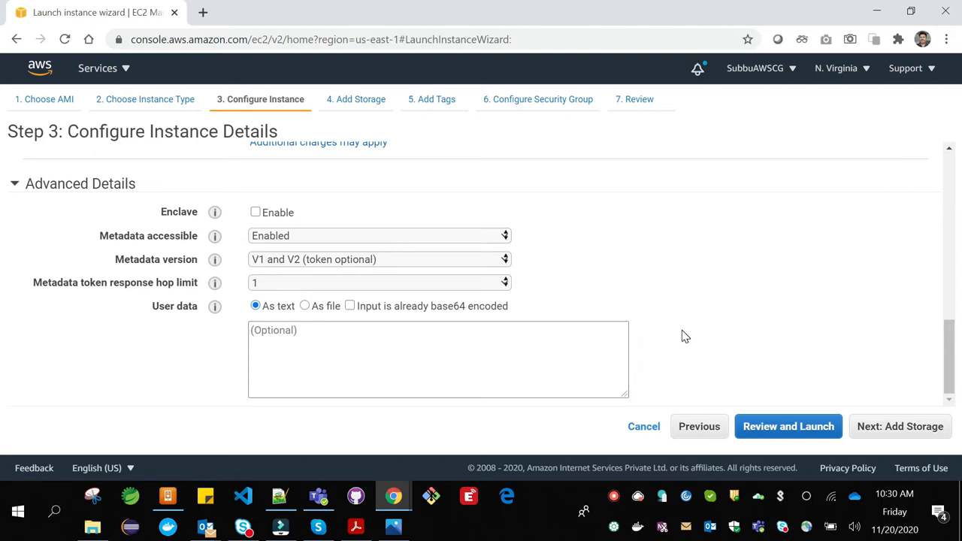
scroll(684, 336, up, 4)
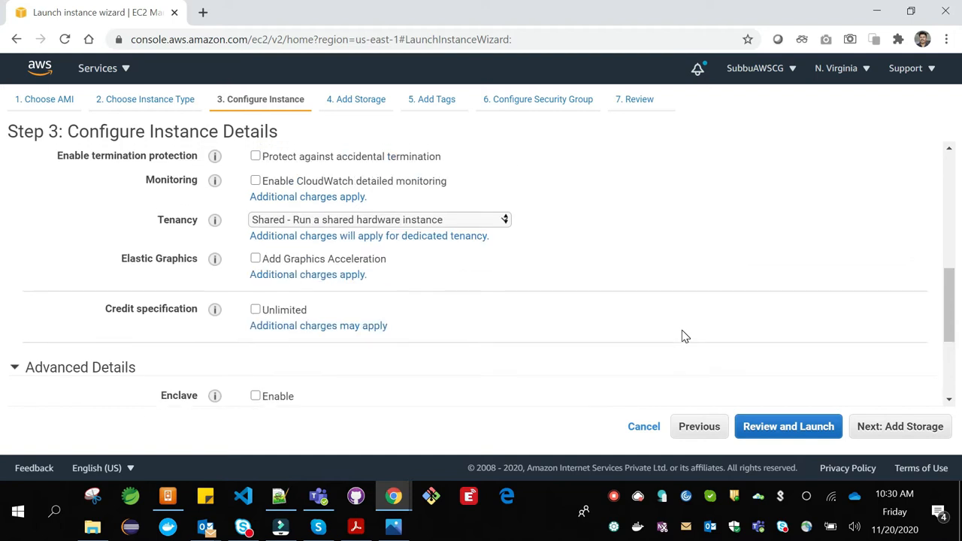
Recheck the instance details from the network to the user data settings, keep the defaults, and continue to the storage configuration
scroll(683, 335, up, 2)
scroll(684, 336, up, 2)
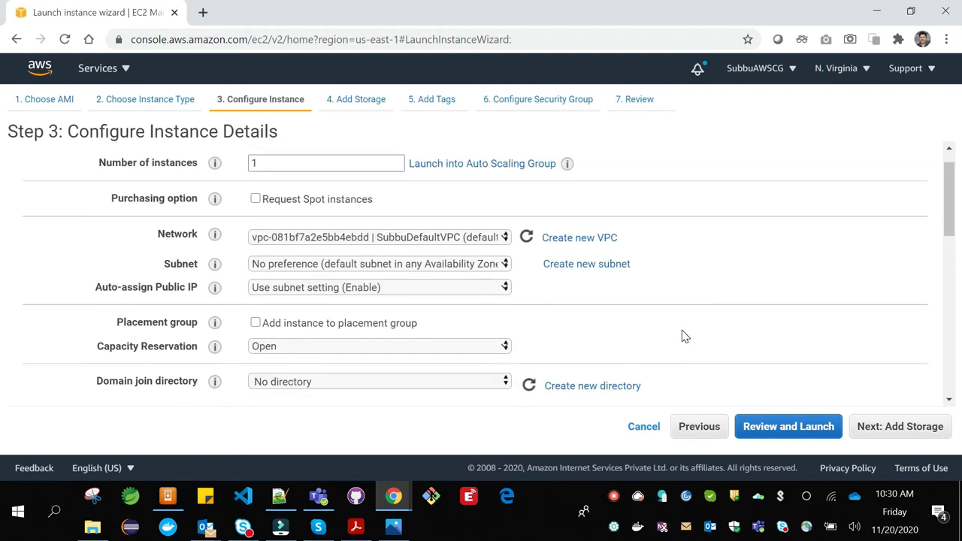
scroll(682, 331, down, 8)
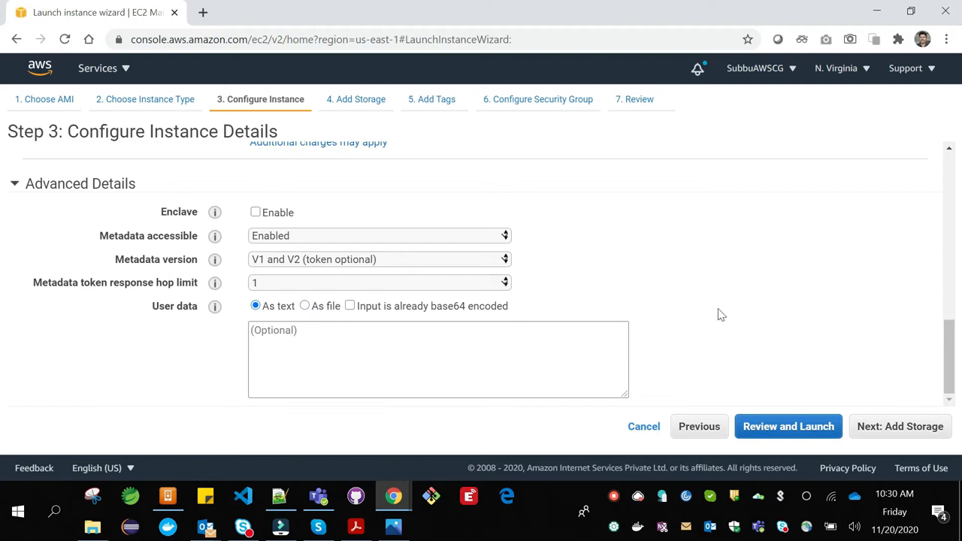
click(906, 427)
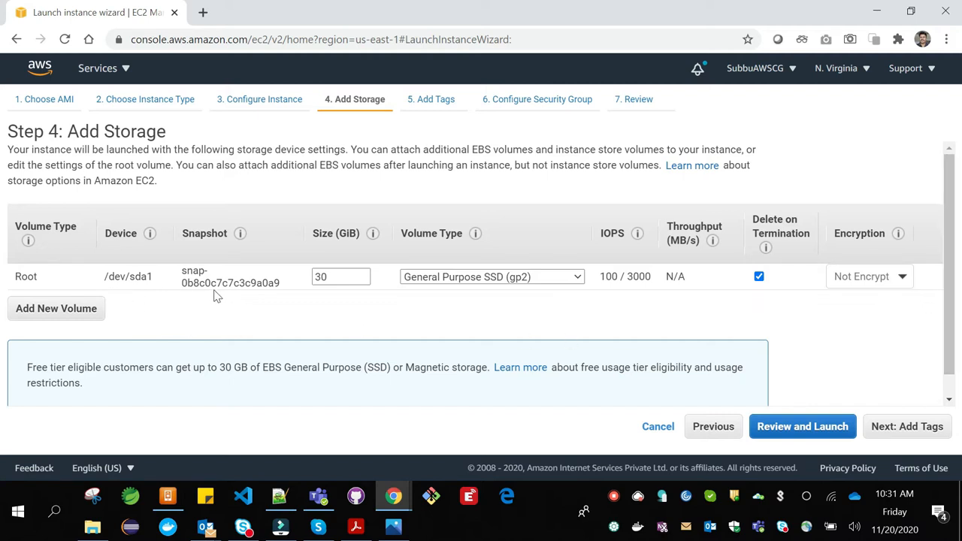
Review the root volume's size and the available volume types, keeping 30 GiB and General Purpose SSD (gp2)
click(334, 276)
click(578, 278)
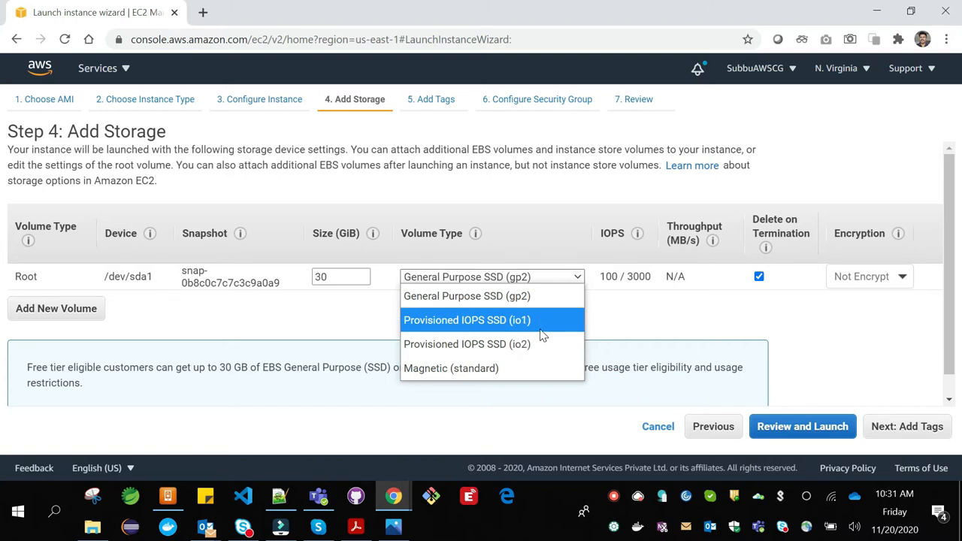
click(611, 318)
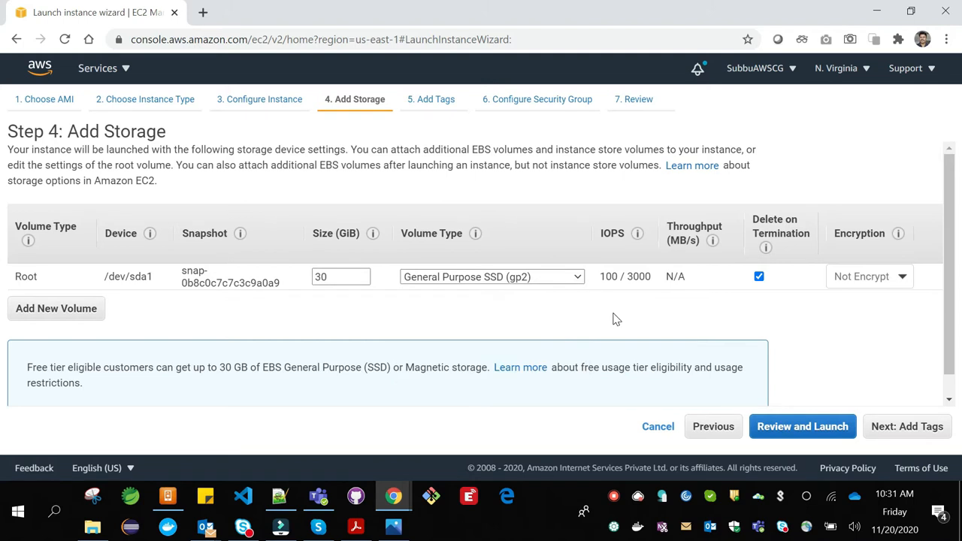
click(576, 279)
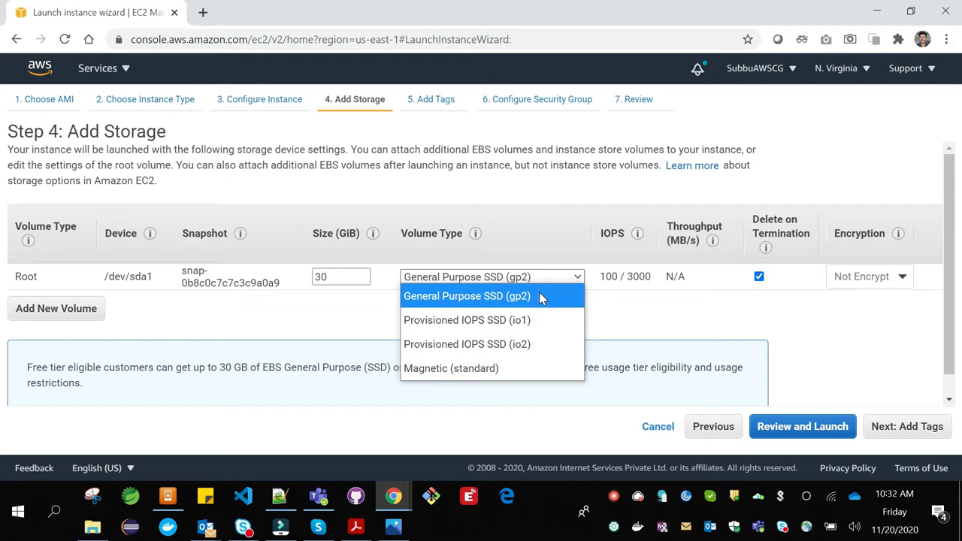
click(610, 301)
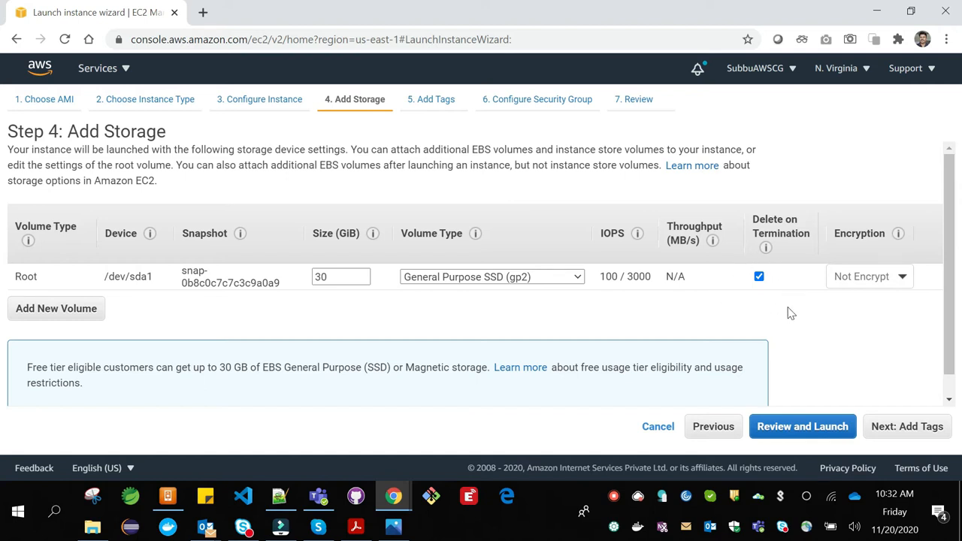
Check the root volume's encryption options, keep it unencrypted, and continue to the security group configuration without adding tags
click(903, 277)
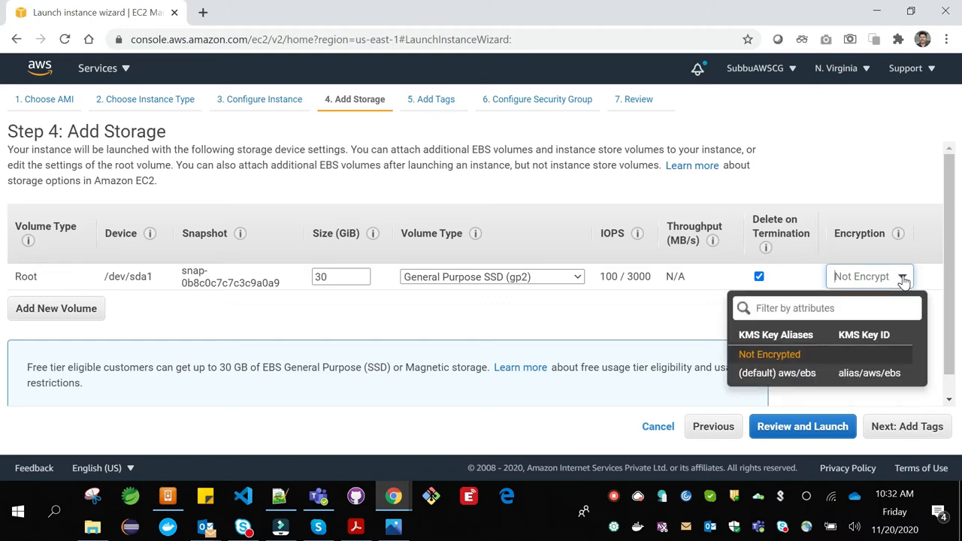
click(688, 330)
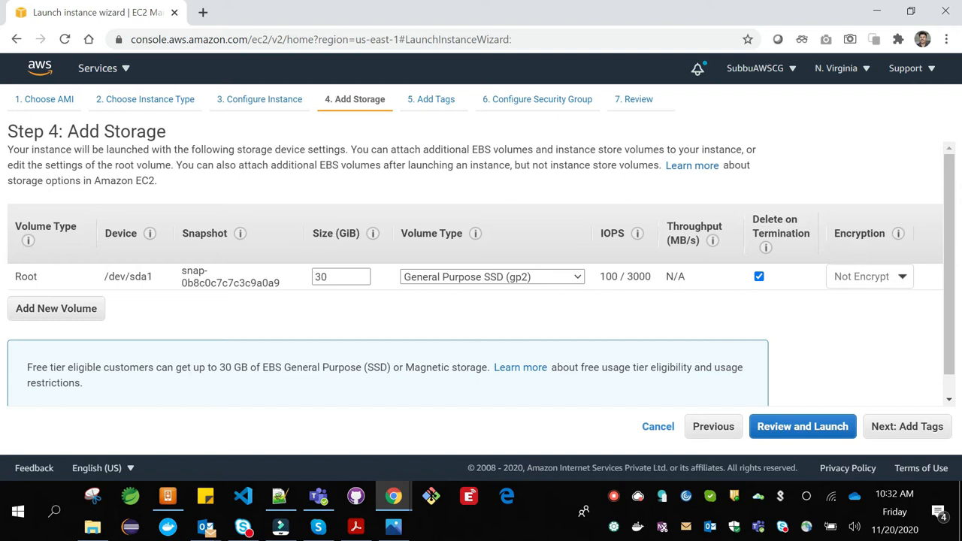
click(950, 403)
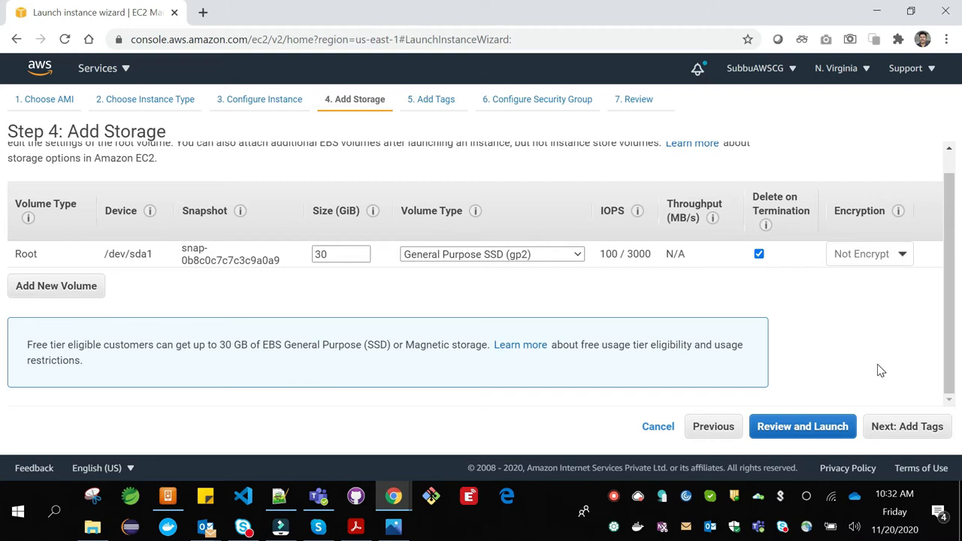
click(906, 433)
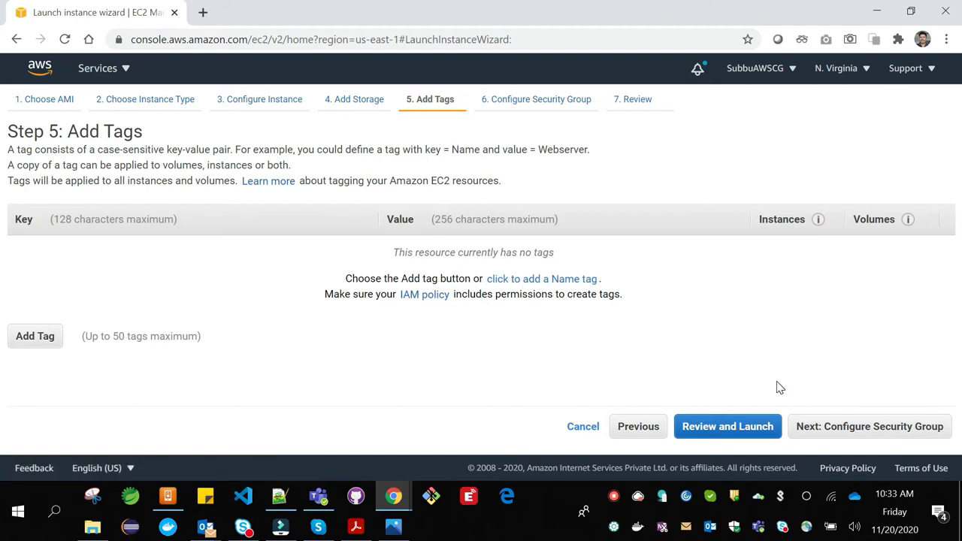
click(879, 429)
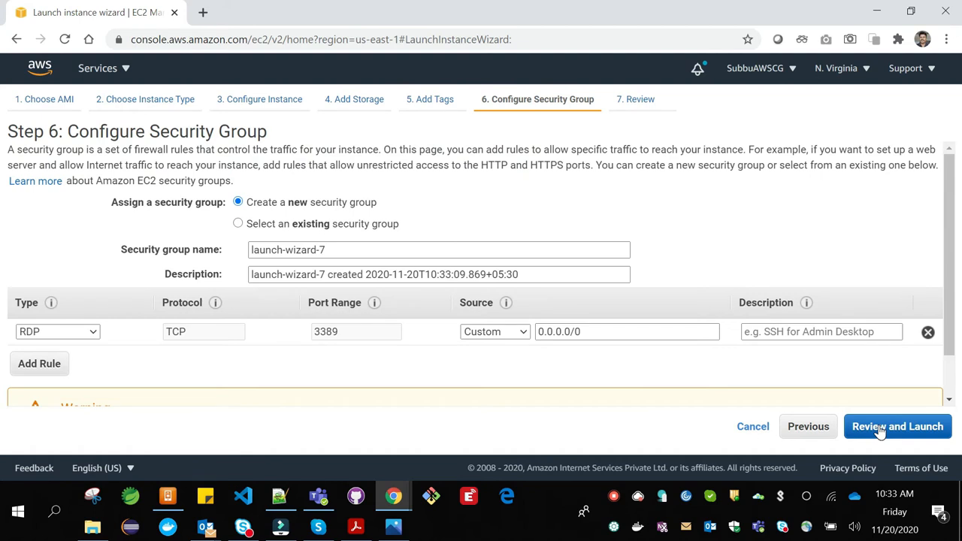
Keep the new security group with its RDP rule on TCP 3389 from 0.0.0.0/0 and proceed to the launch review
scroll(755, 233, down, 1)
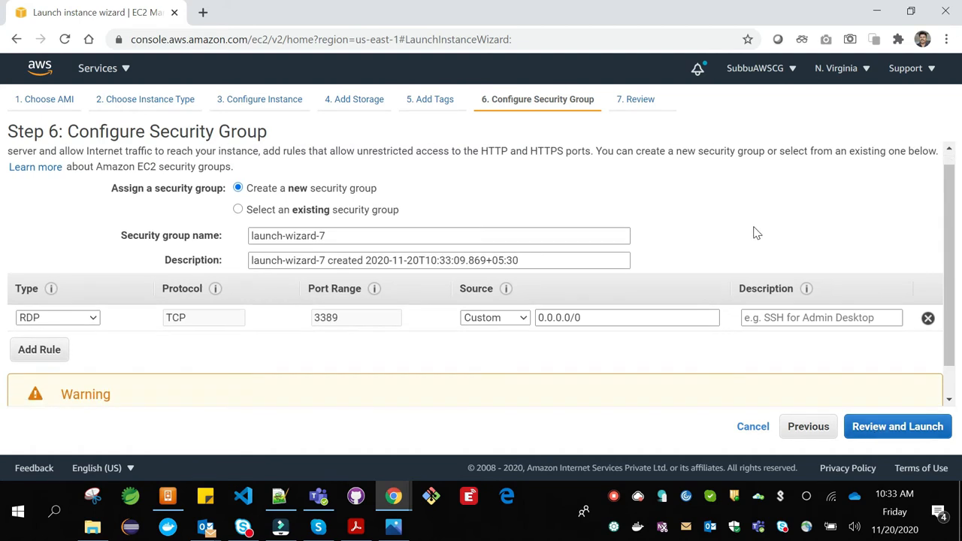
scroll(755, 233, up, 1)
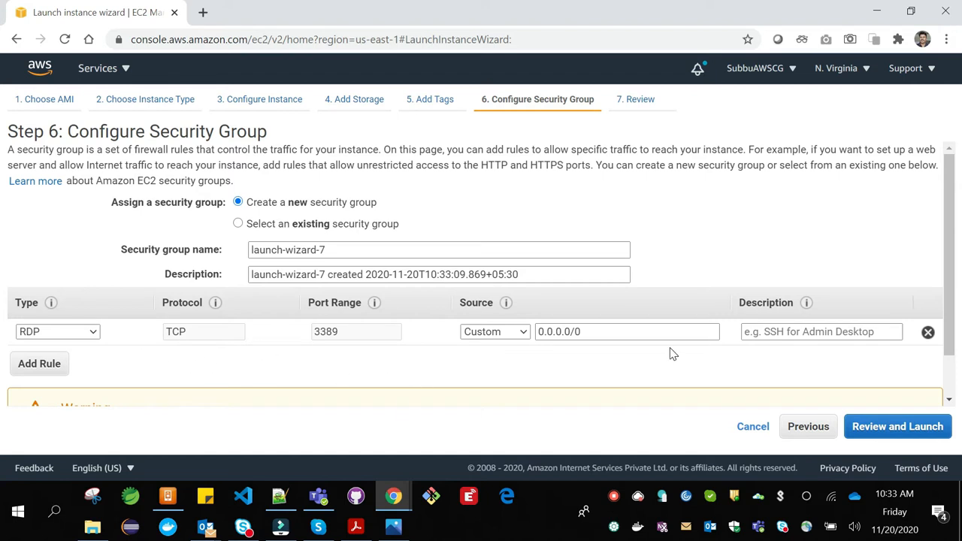
click(951, 403)
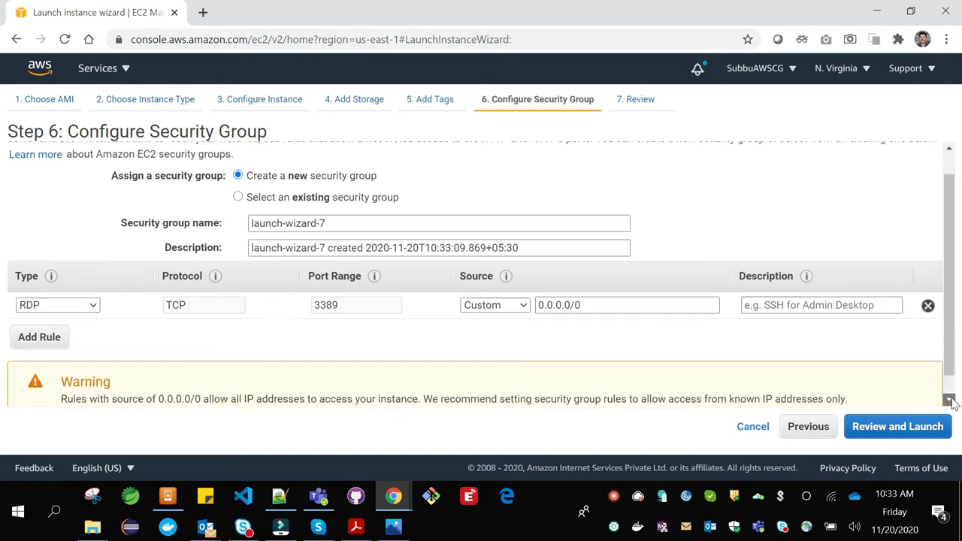
click(950, 404)
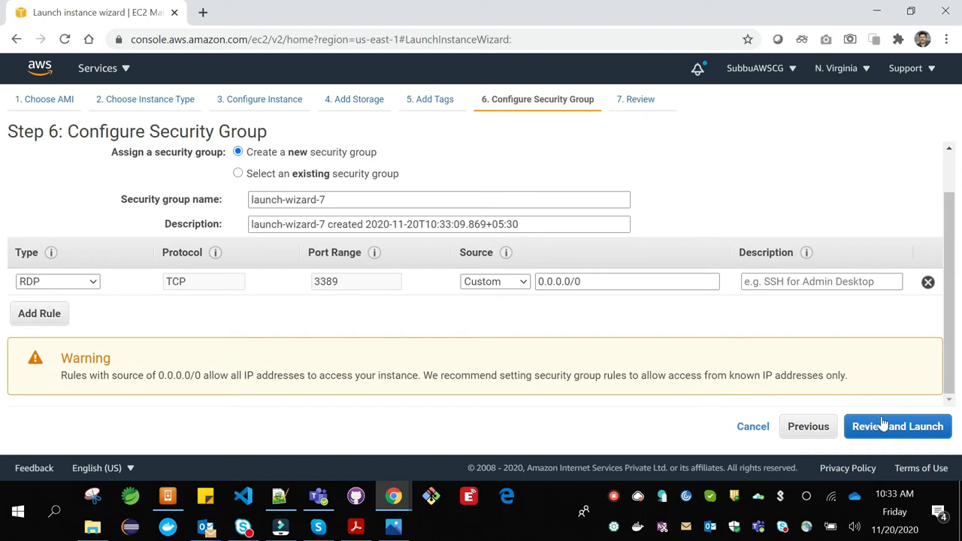
scroll(711, 355, up, 1)
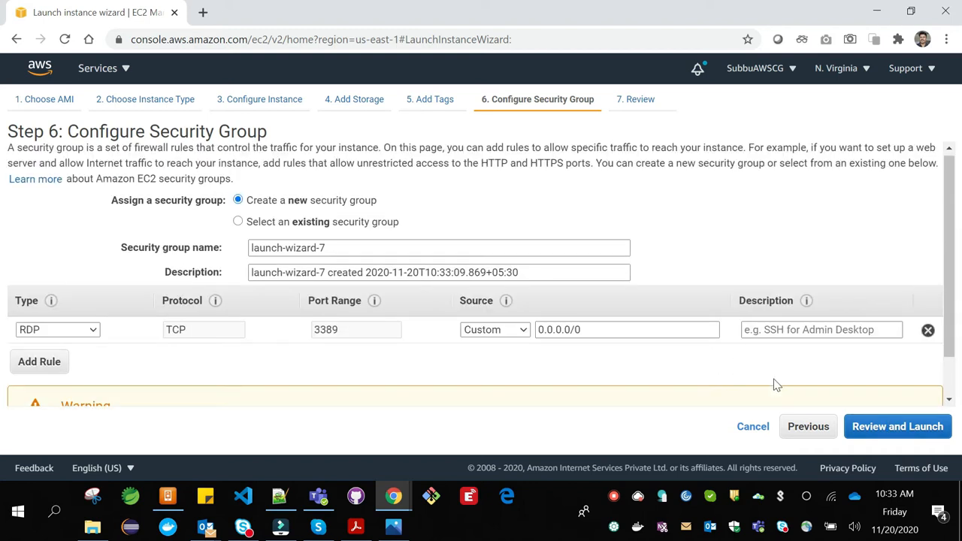
click(877, 430)
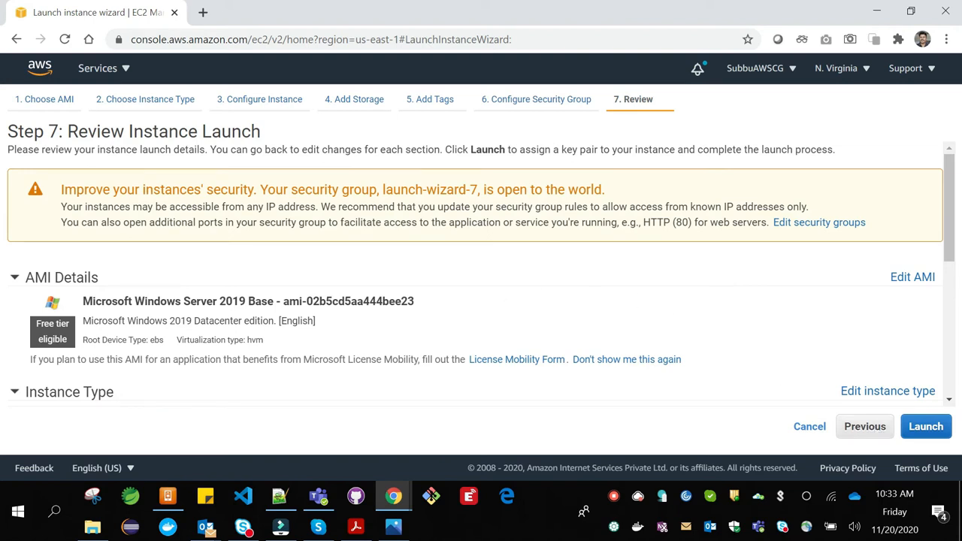
Review the launch summary, from the security notice, AMI and instance type to the security group rules and remaining sections
scroll(502, 289, down, 1)
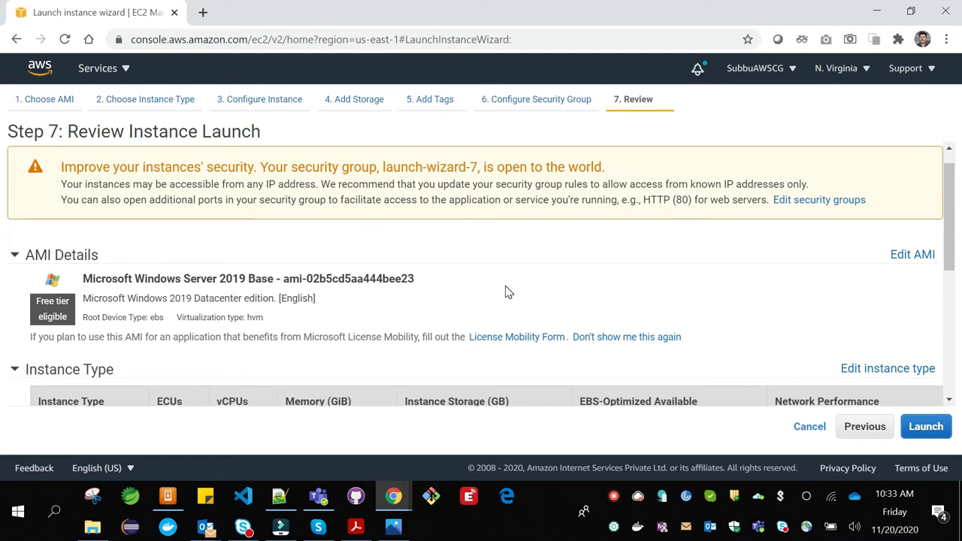
scroll(504, 291, down, 3)
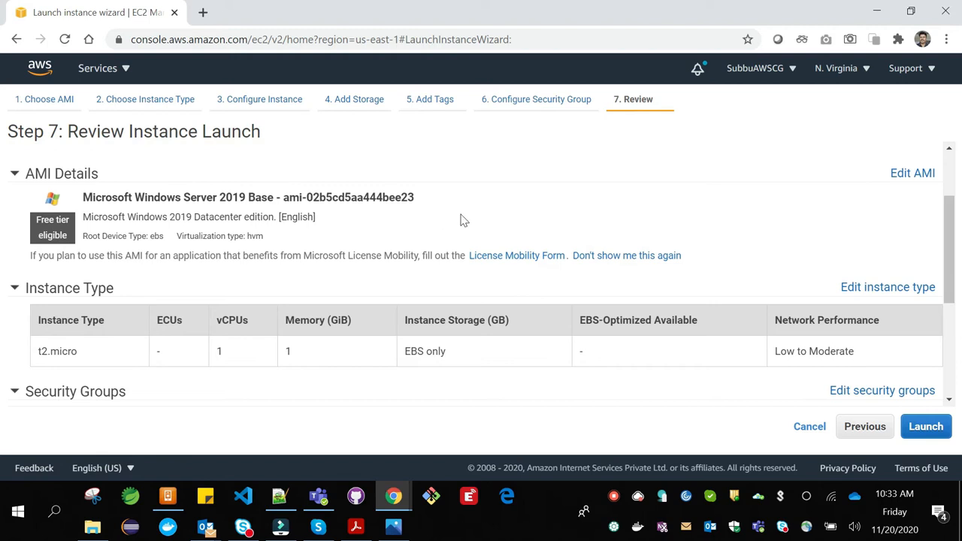
scroll(579, 230, up, 4)
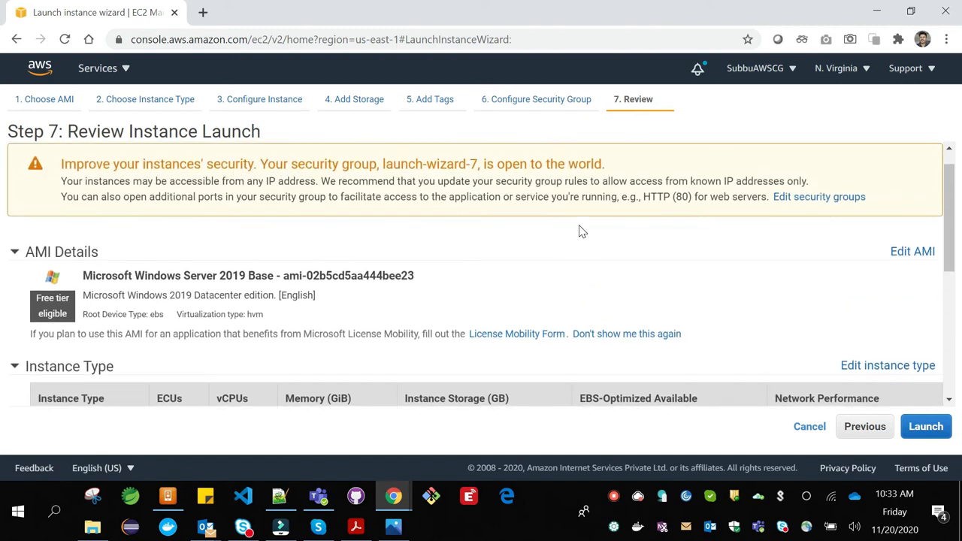
scroll(580, 231, down, 4)
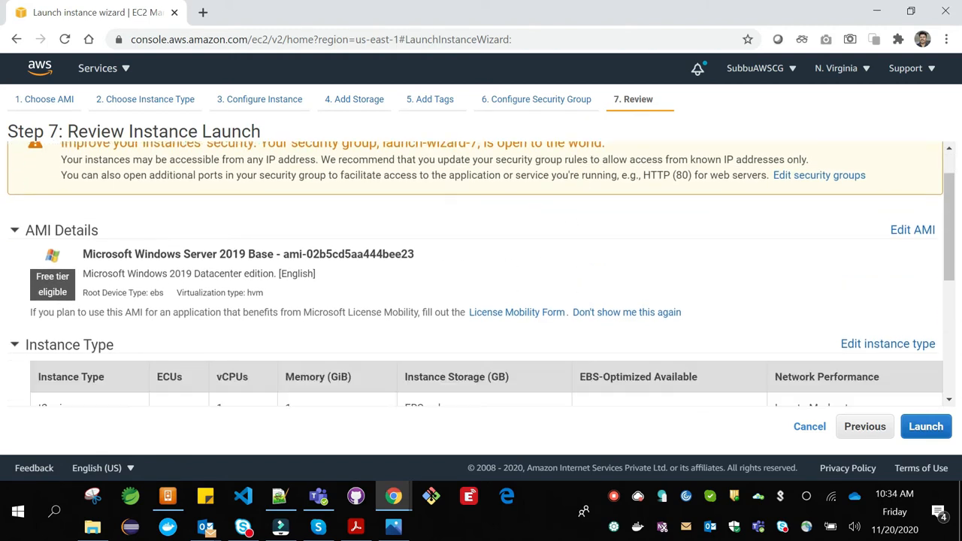
scroll(579, 231, down, 5)
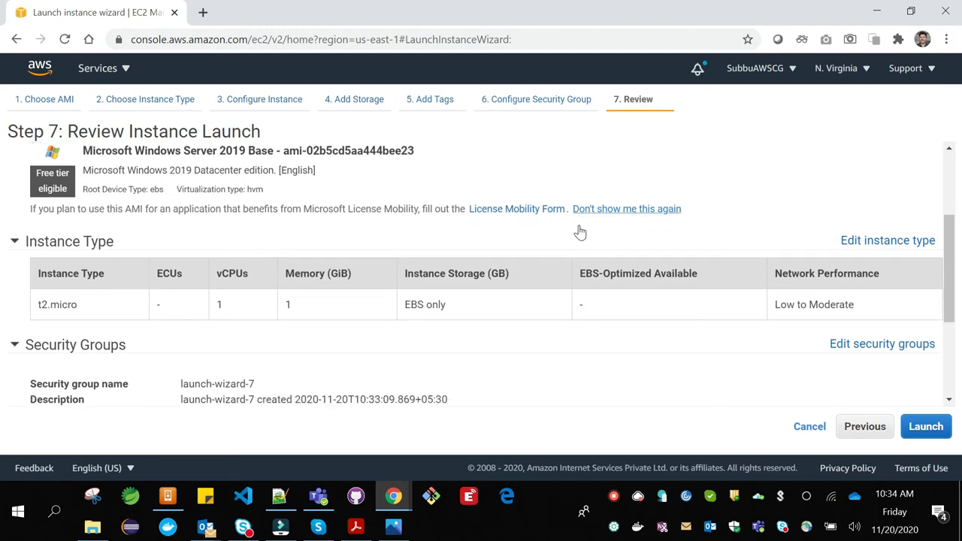
scroll(579, 231, down, 3)
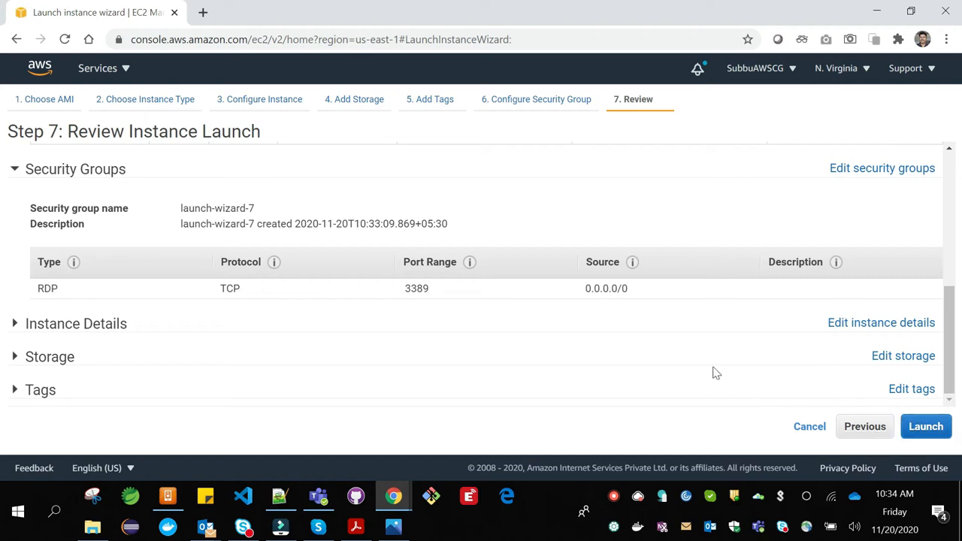
Reopen the instance details from the launch review and look through all settings down to Advanced Details
click(855, 327)
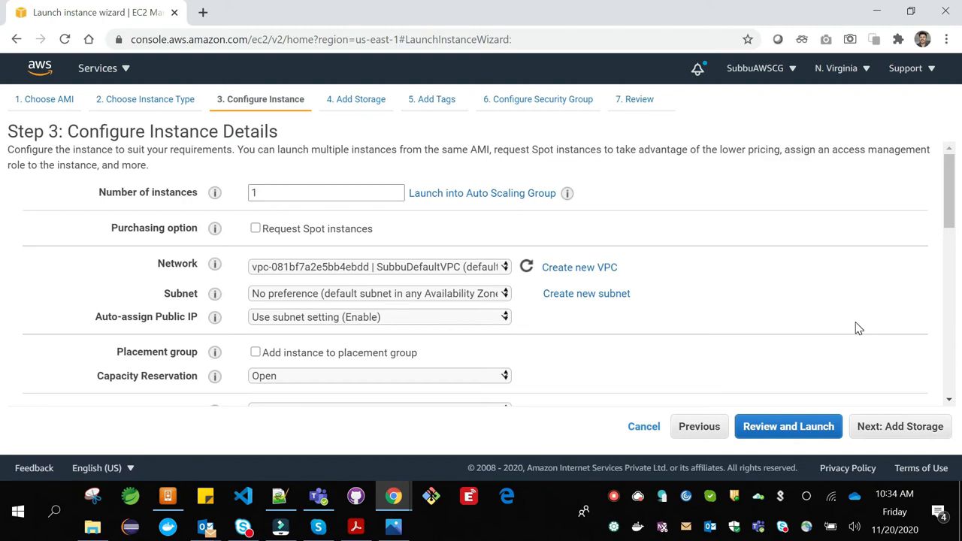
scroll(858, 328, down, 5)
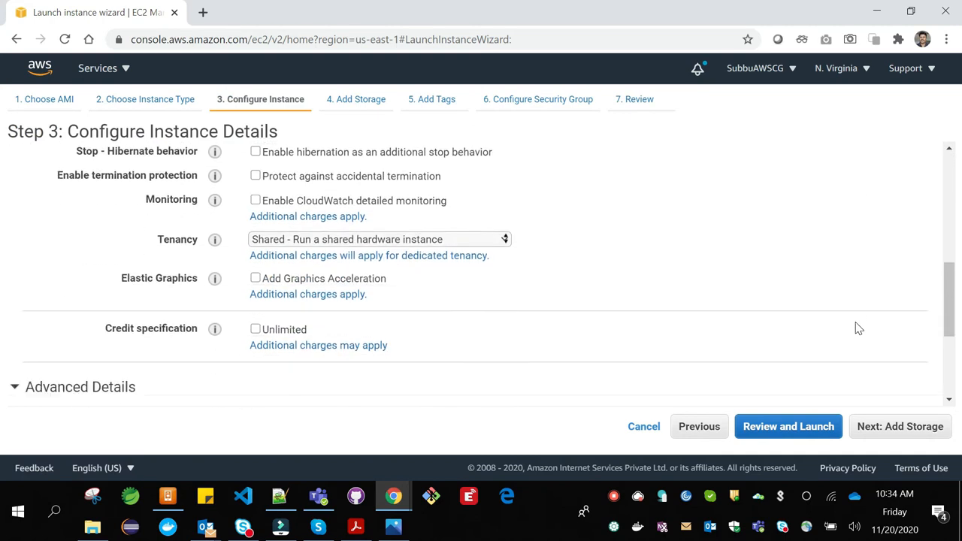
scroll(858, 328, down, 2)
scroll(858, 328, down, 1)
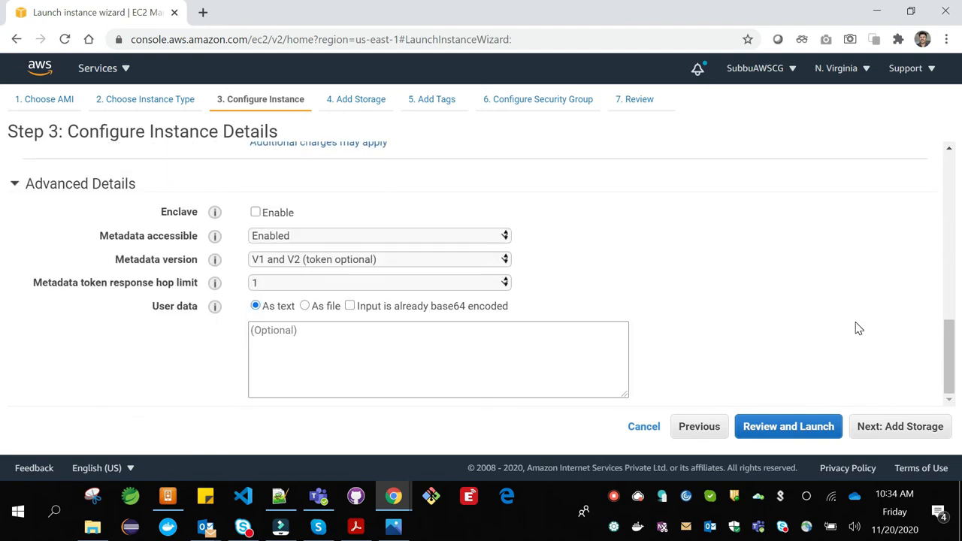
scroll(858, 328, up, 8)
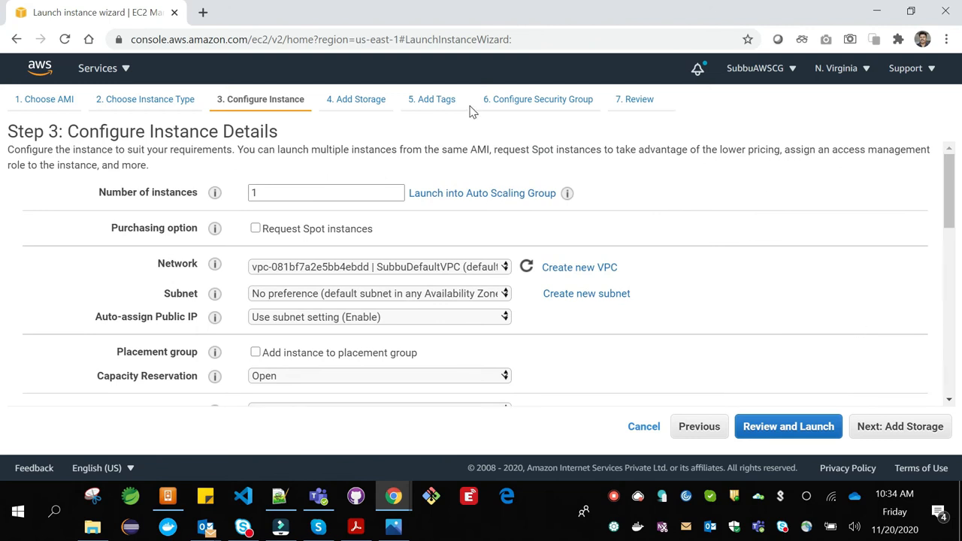
Revisit the storage, tags, instance type and security group steps without changes, and return to the launch review
click(364, 102)
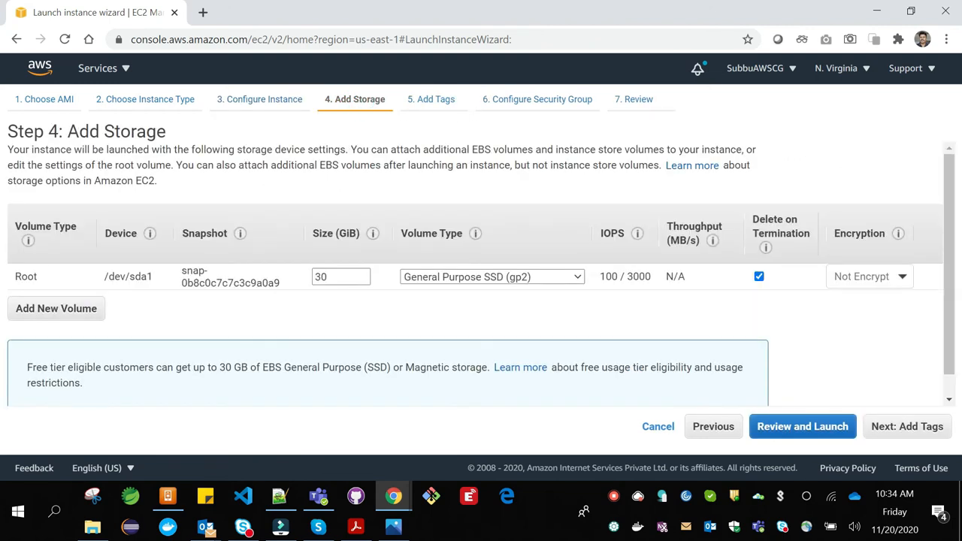
click(427, 101)
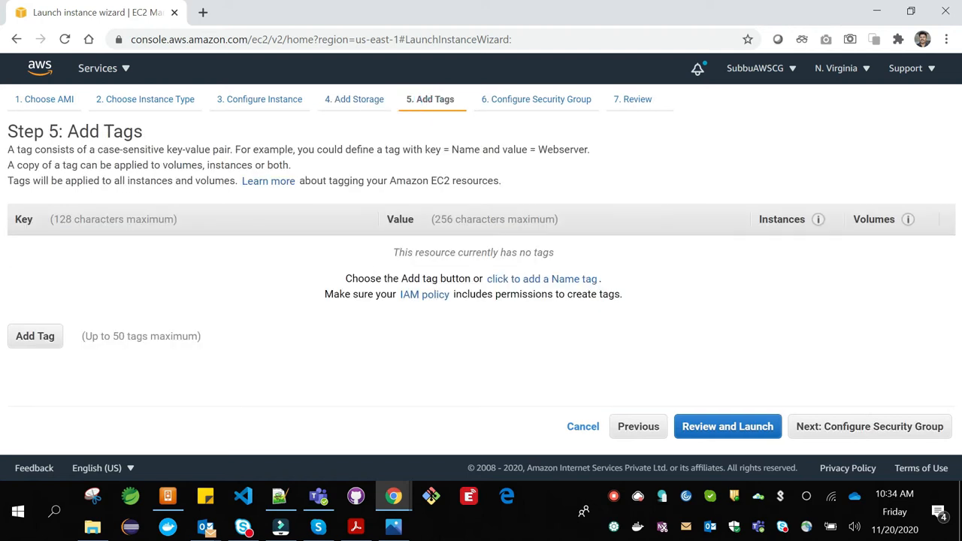
click(120, 107)
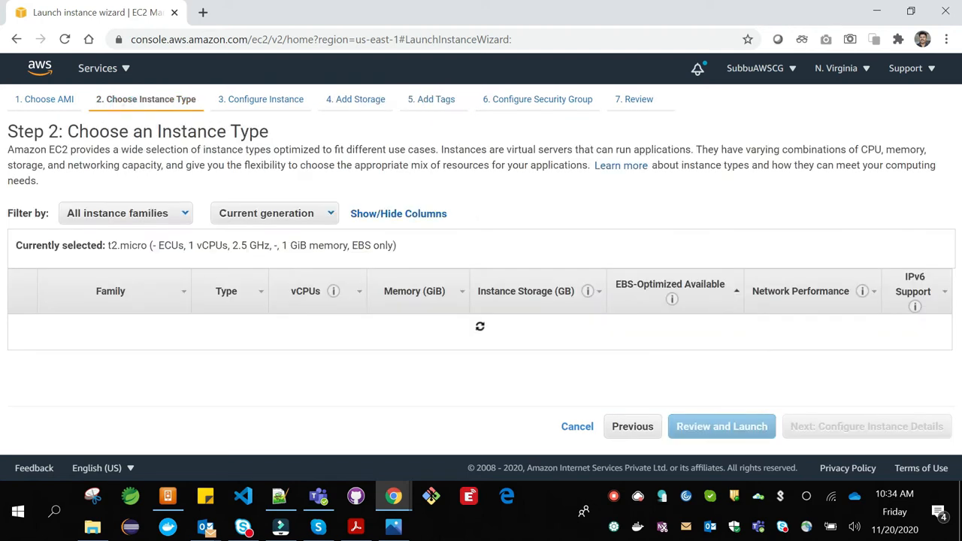
click(528, 105)
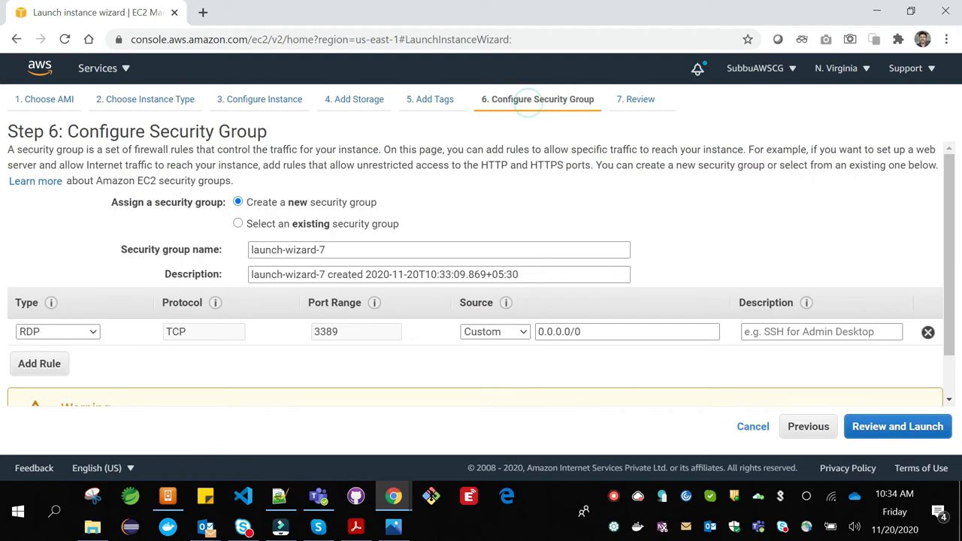
click(898, 426)
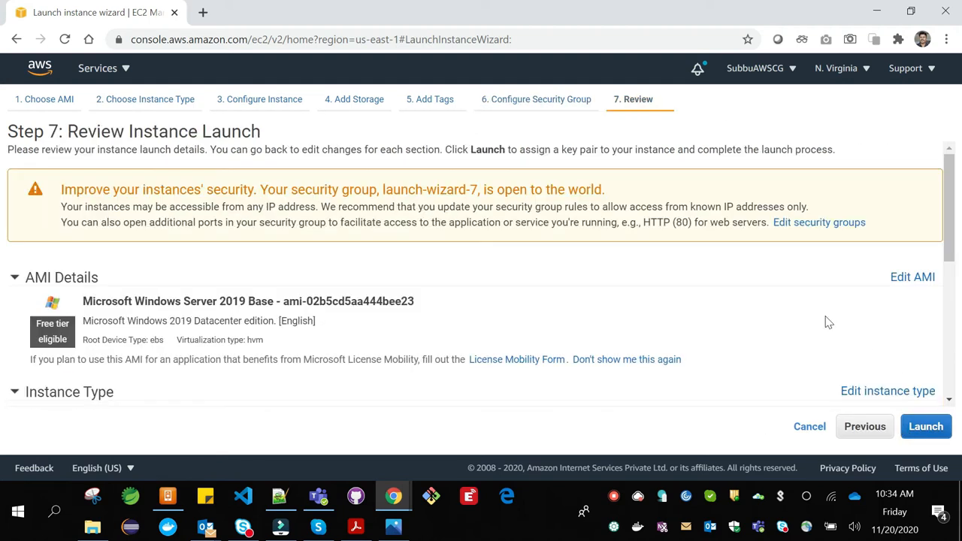
Proceed to launch the instance, create a new key pair named SubbuKP_20Nov2020 and download its private key file
click(925, 434)
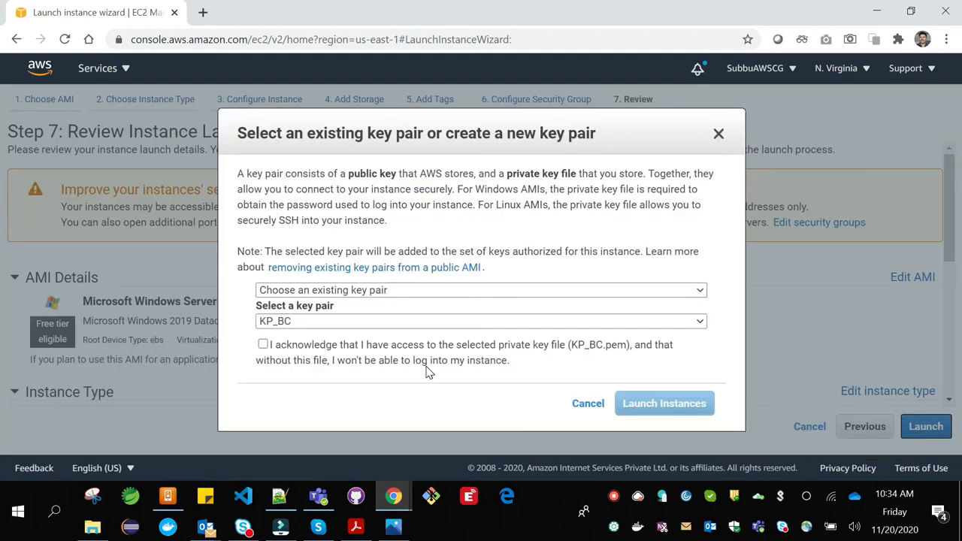
click(565, 322)
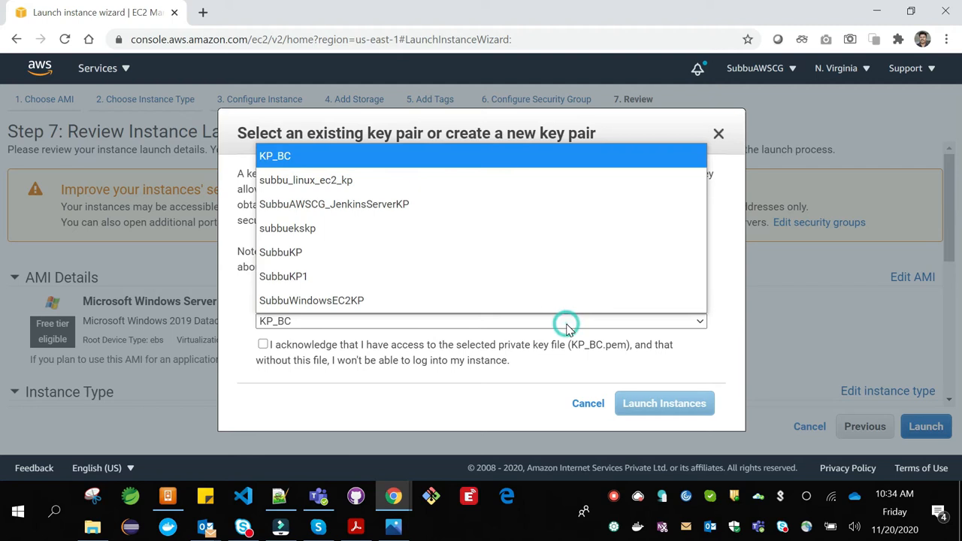
click(720, 259)
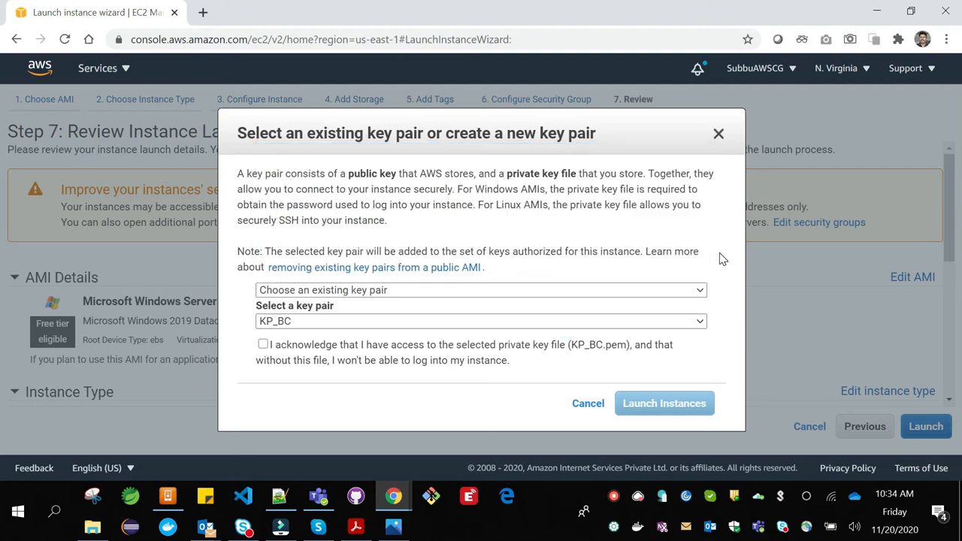
click(440, 290)
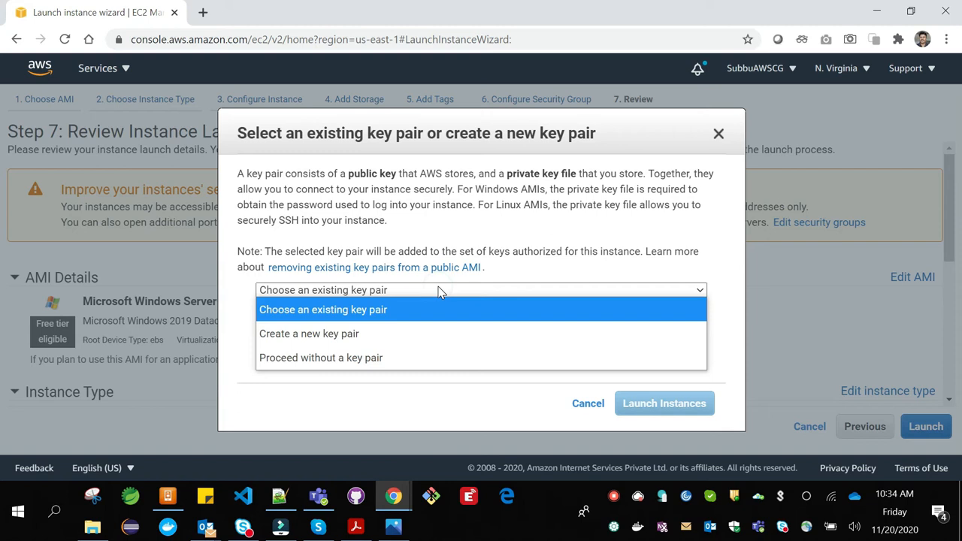
click(432, 336)
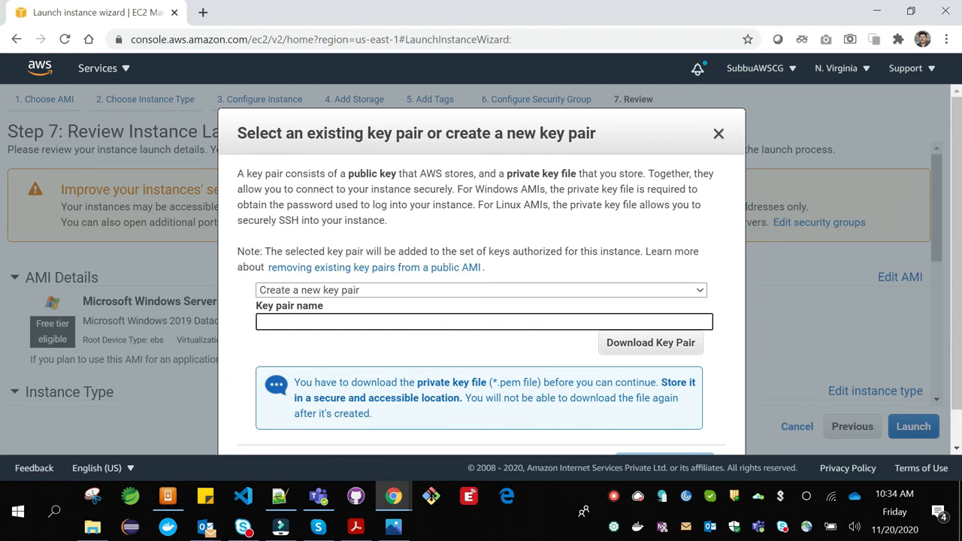
text(SubbuKP)
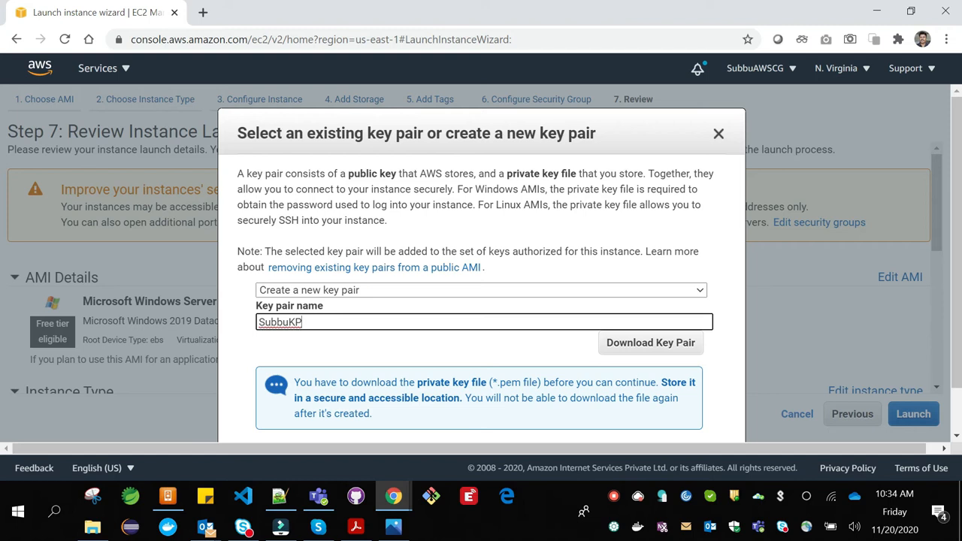
text(_20Nov2020)
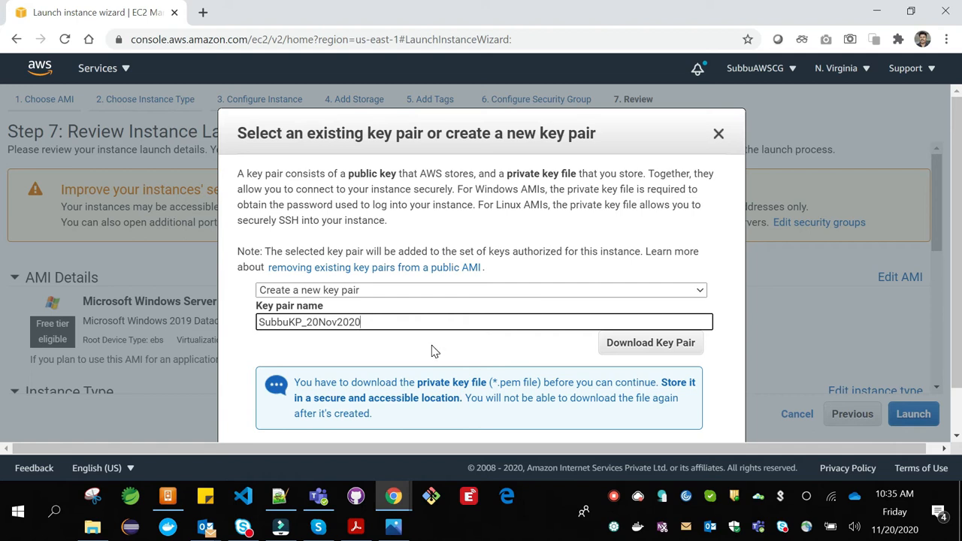
click(636, 349)
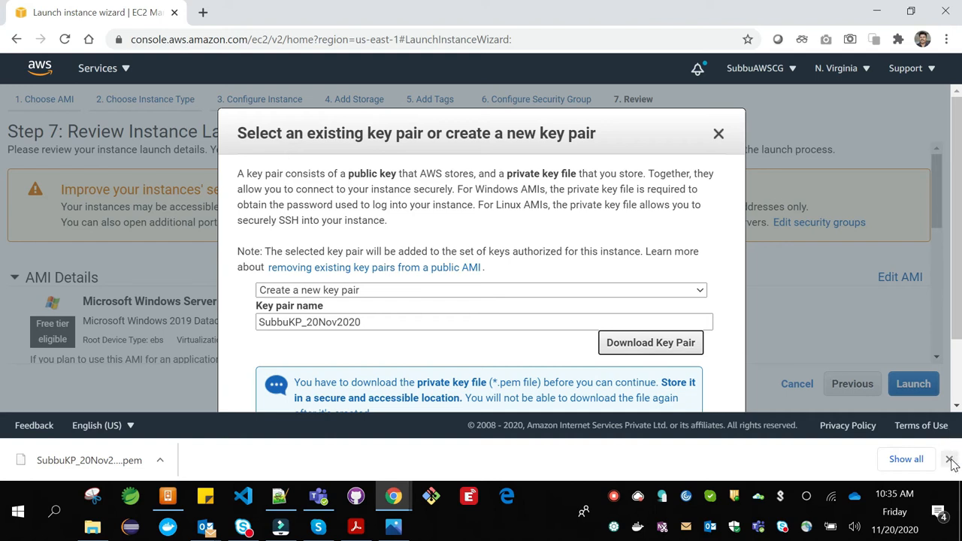
Launch the instance with the new key pair and go to the instances list
click(957, 407)
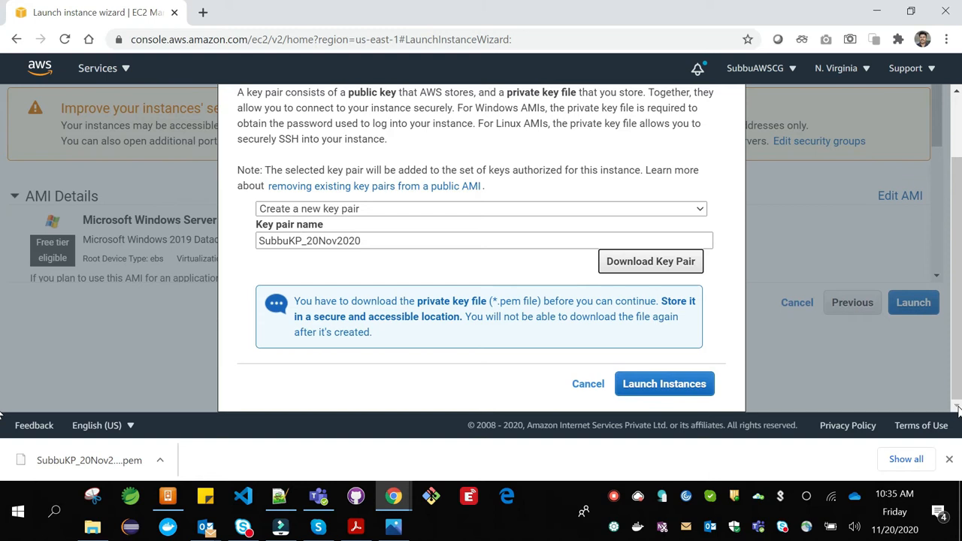
click(663, 384)
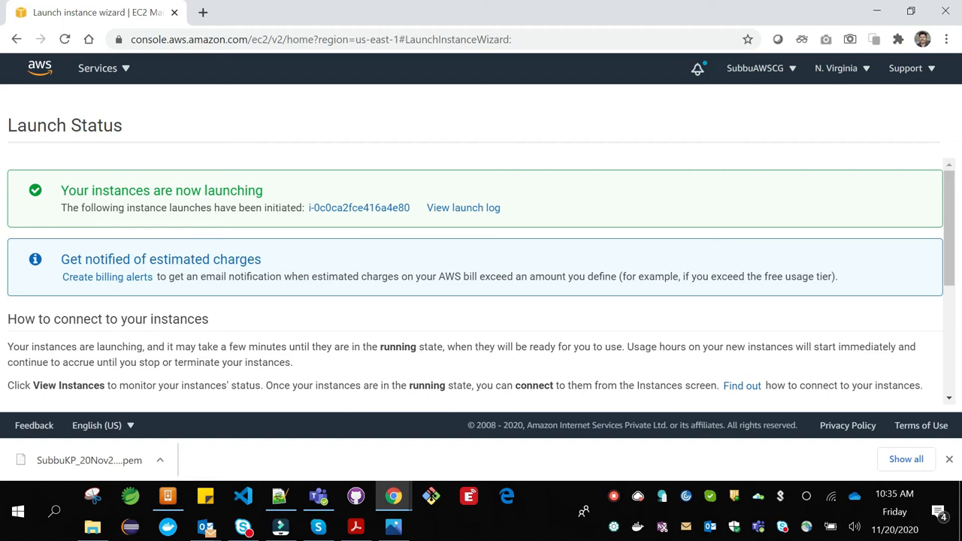
scroll(248, 215, down, 3)
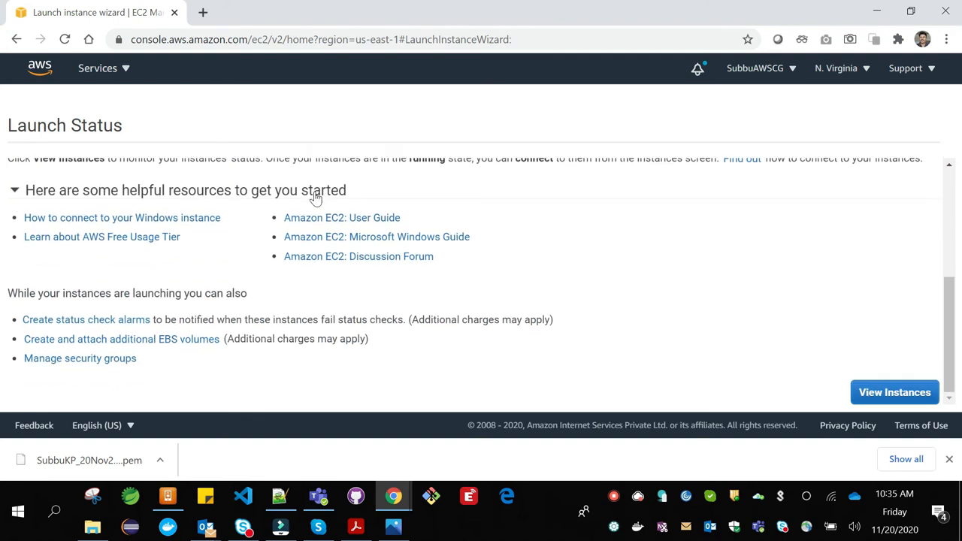
click(899, 395)
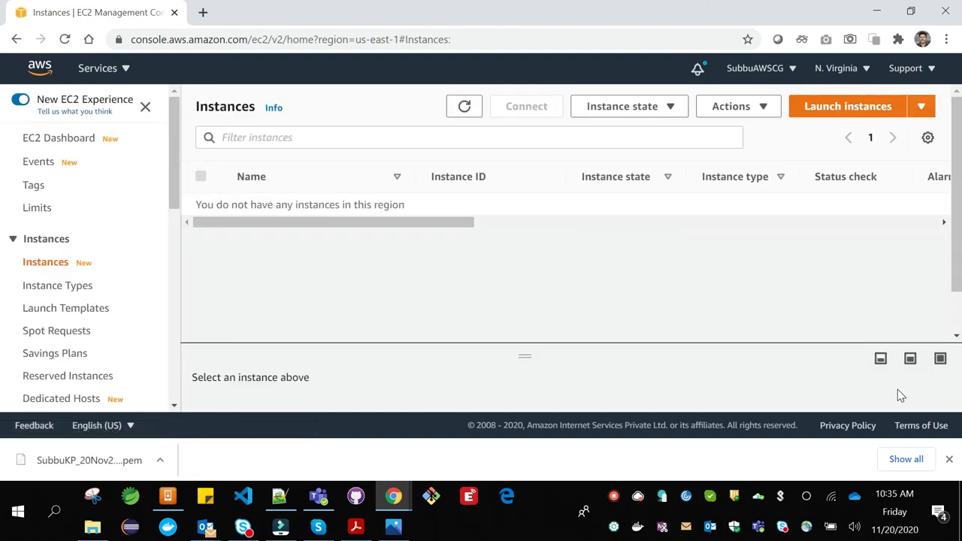
click(949, 460)
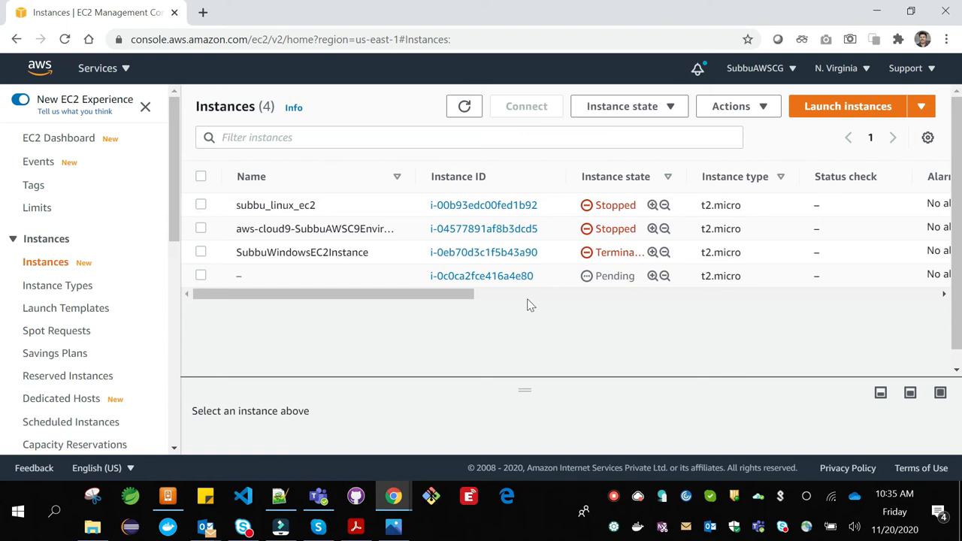
Name the newly launched, unnamed instance SubbuEC2Windows and save the name
drag(358, 297, 293, 302)
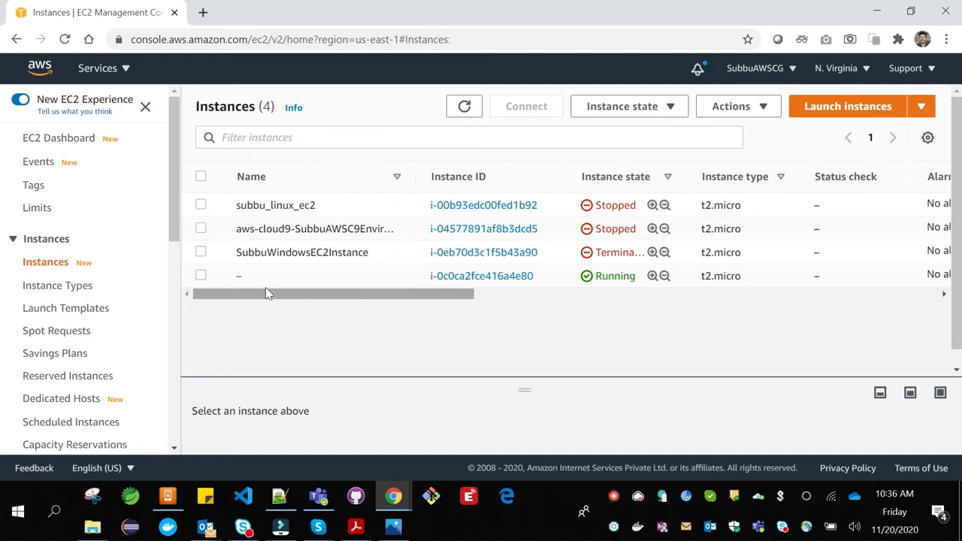
mouse_move(255, 279)
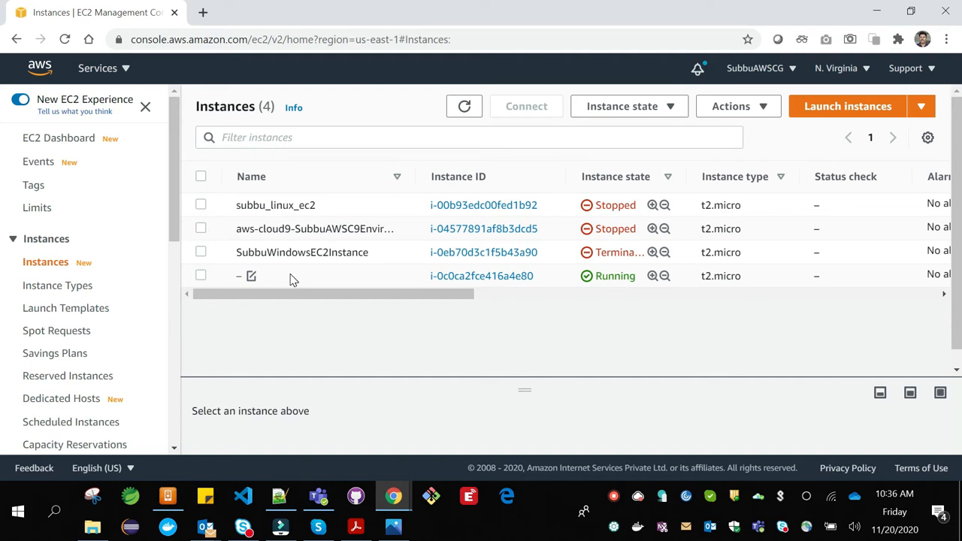
click(252, 277)
text(Subbu)
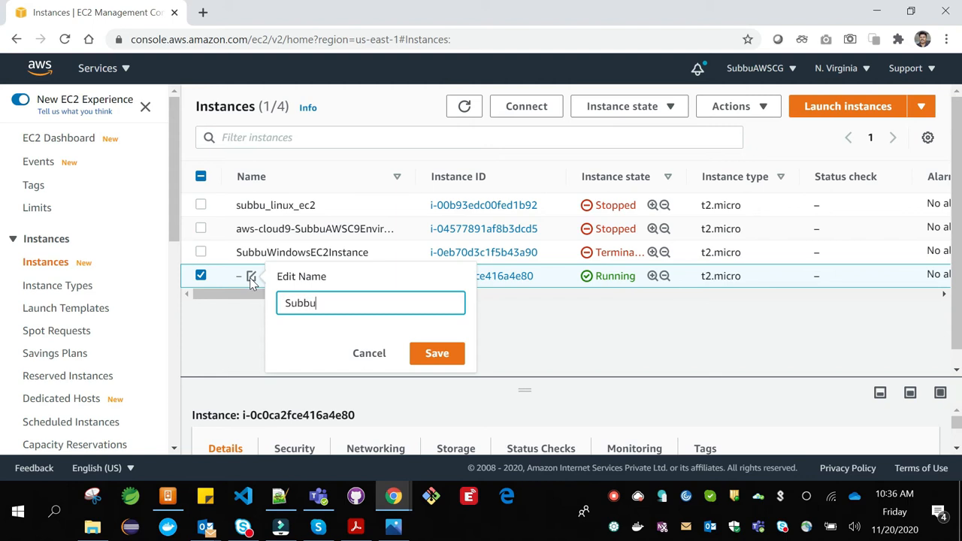
text(EC2Windows)
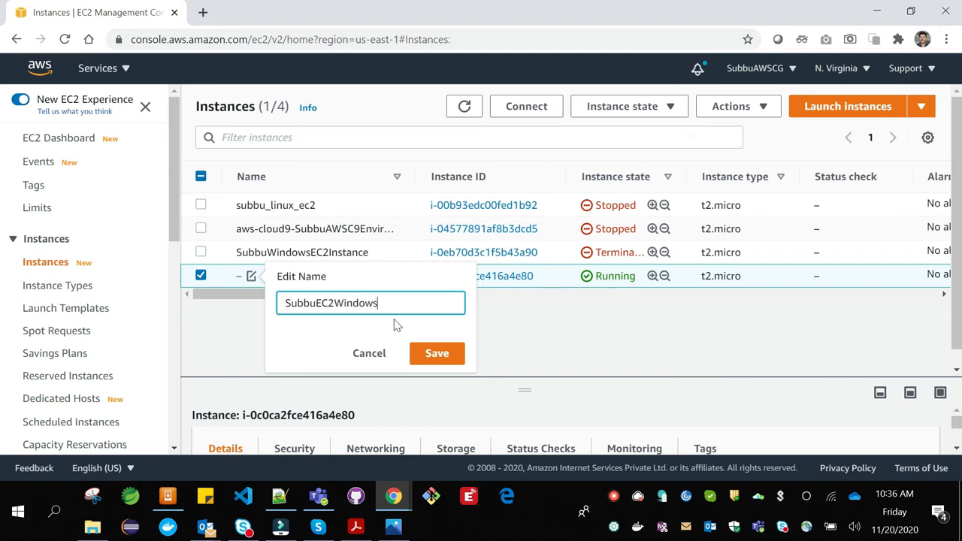
click(433, 354)
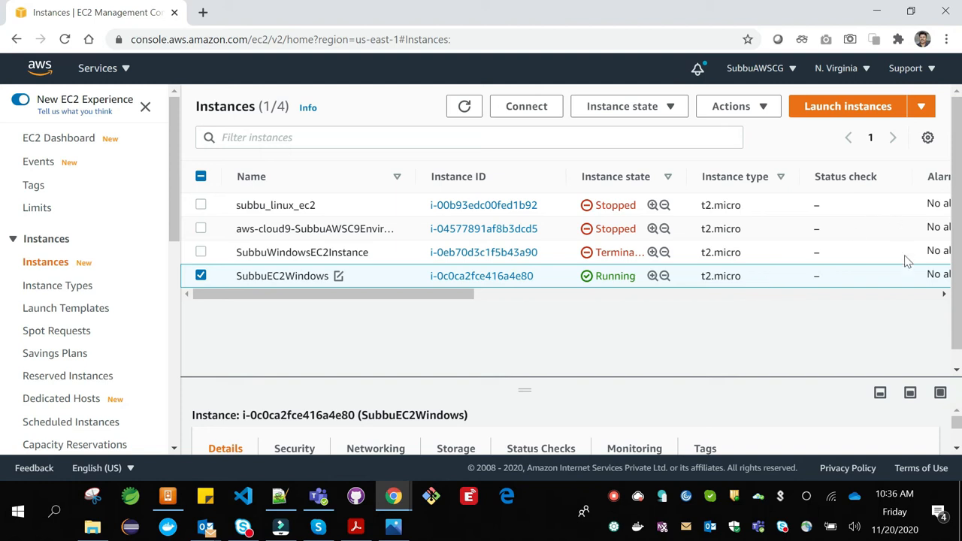
Monitor the status check of the SubbuEC2Windows instance, refreshing the instances list to update it
drag(444, 296, 558, 307)
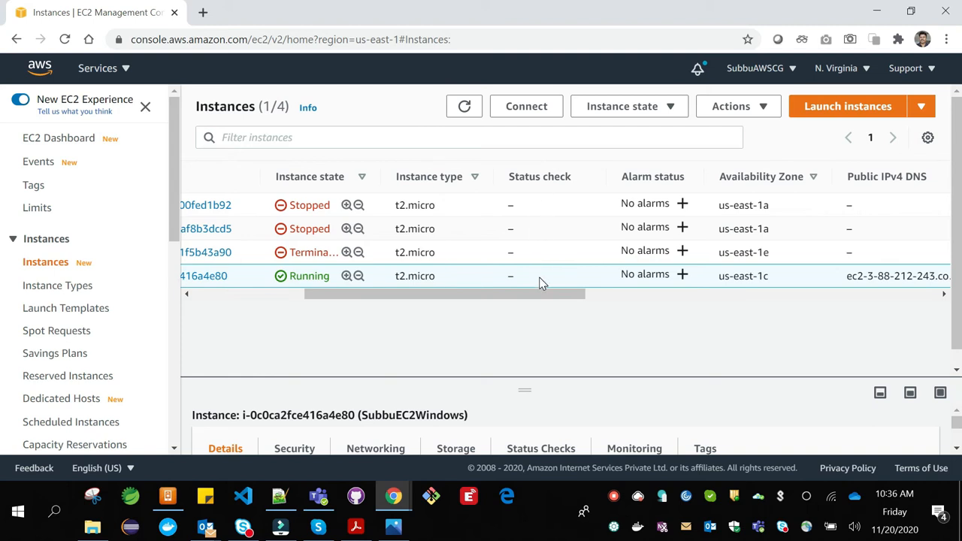
click(465, 109)
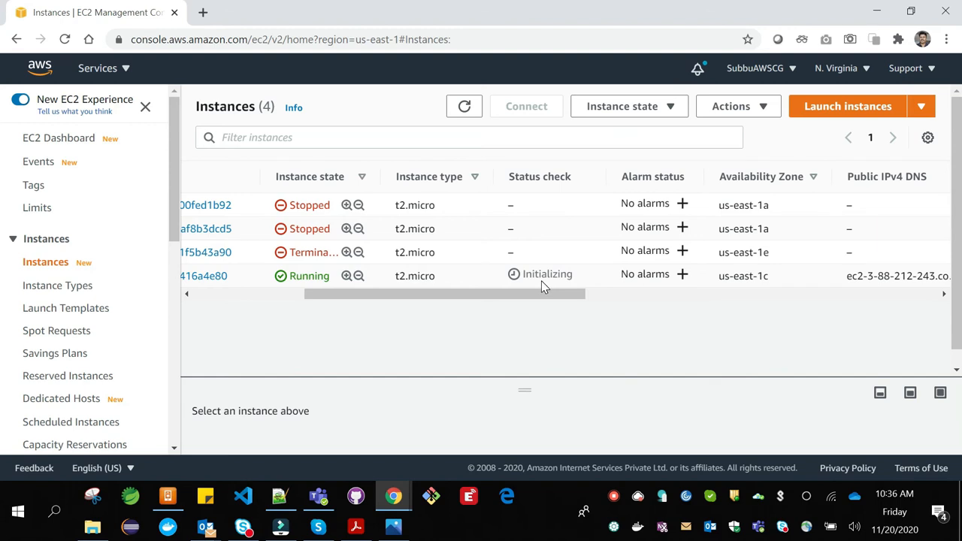
click(188, 293)
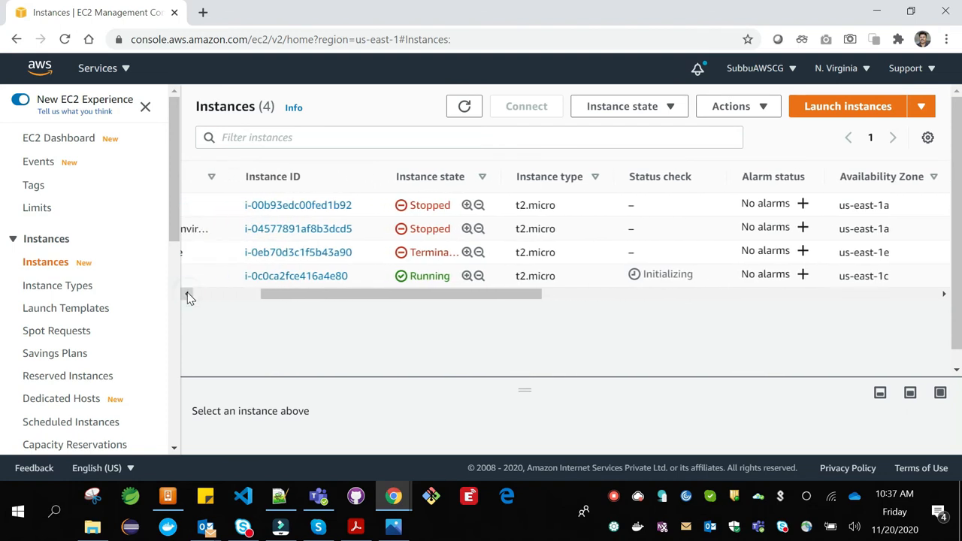
click(188, 293)
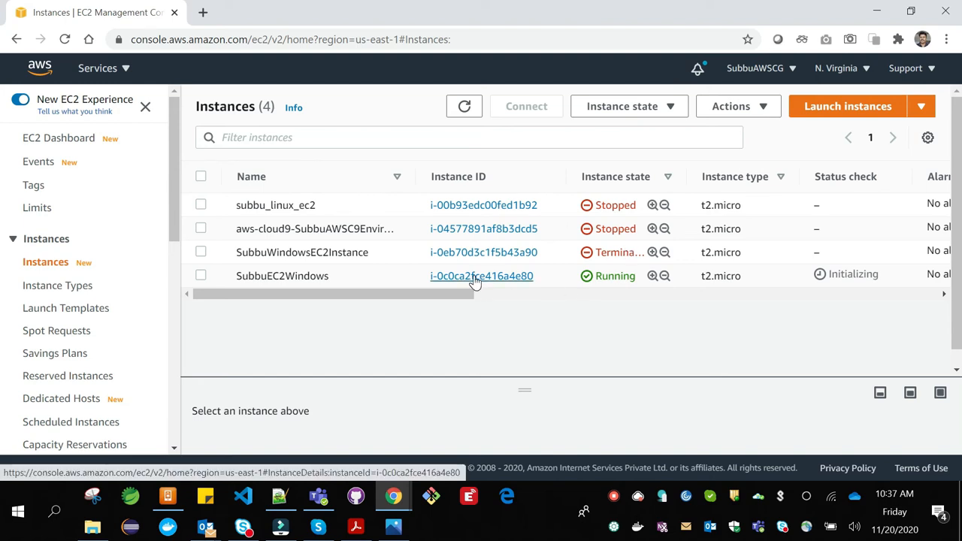
drag(421, 294, 486, 301)
click(465, 114)
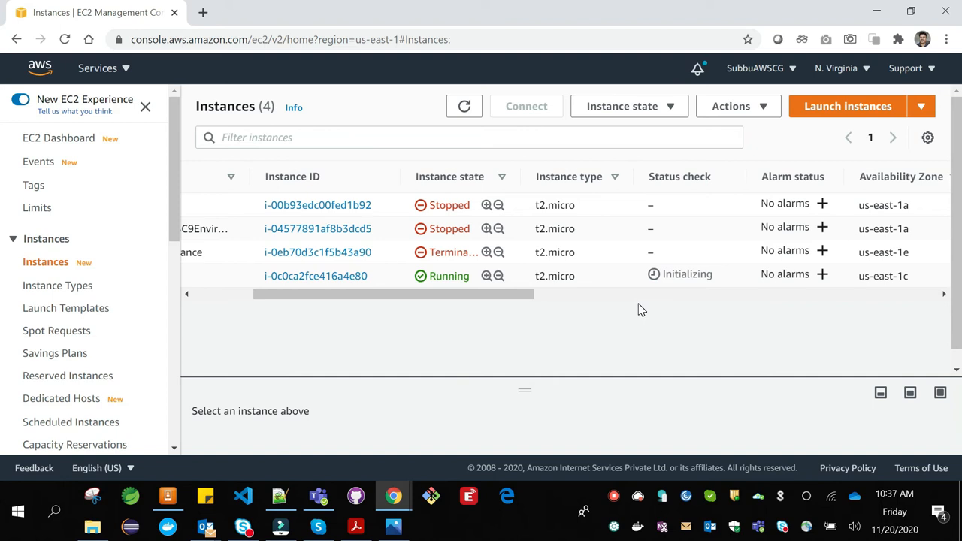
click(465, 107)
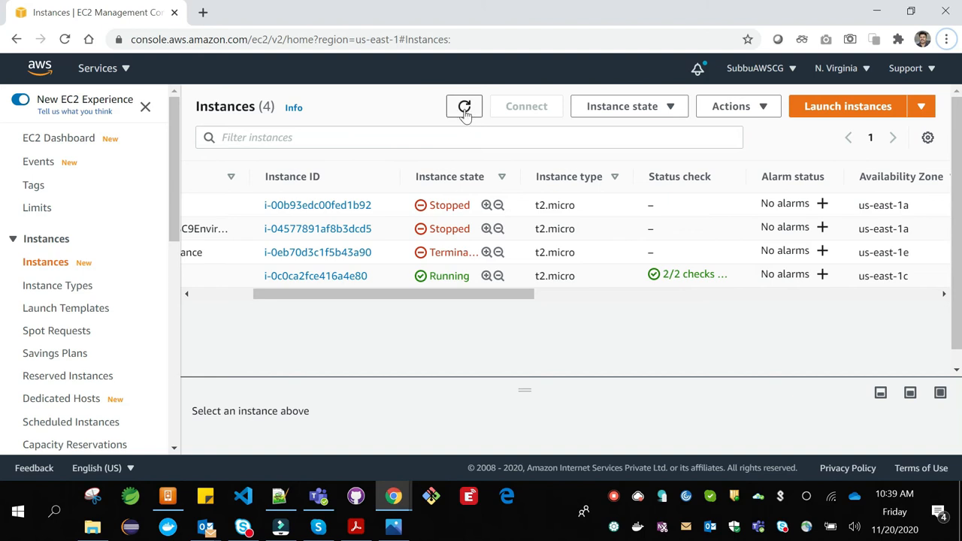
click(464, 107)
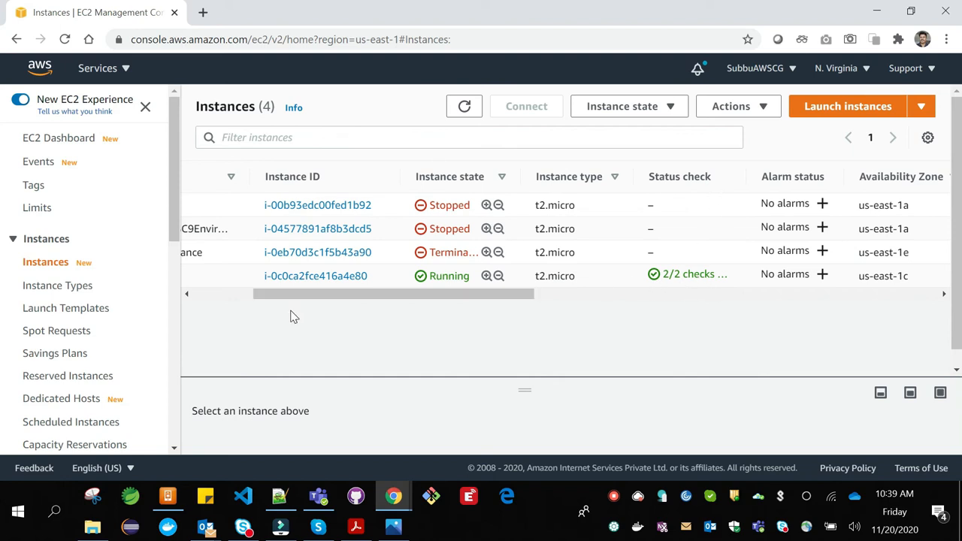
Open the SubbuEC2Windows instance summary and examine its state, IP addresses, DNS names, VPC, subnet and platform details
click(187, 293)
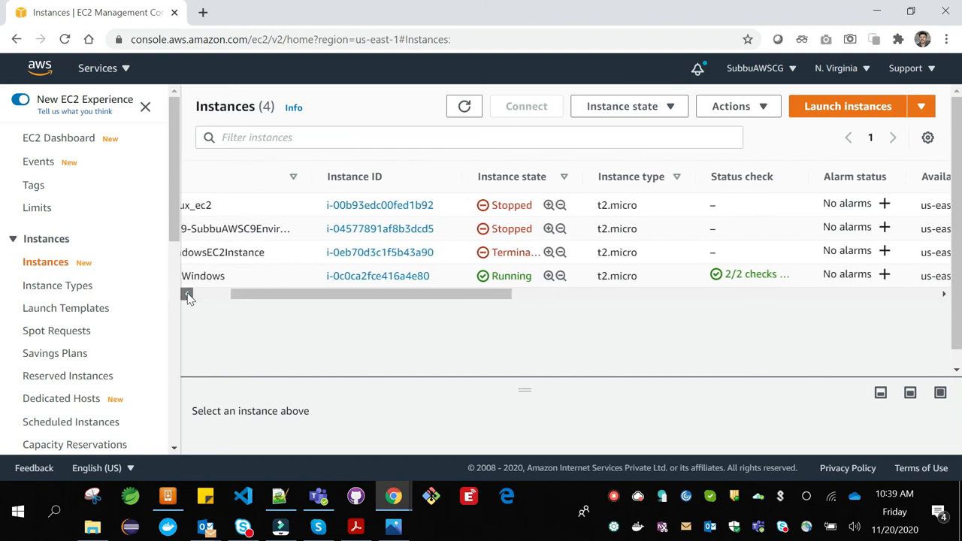
click(187, 293)
click(187, 293)
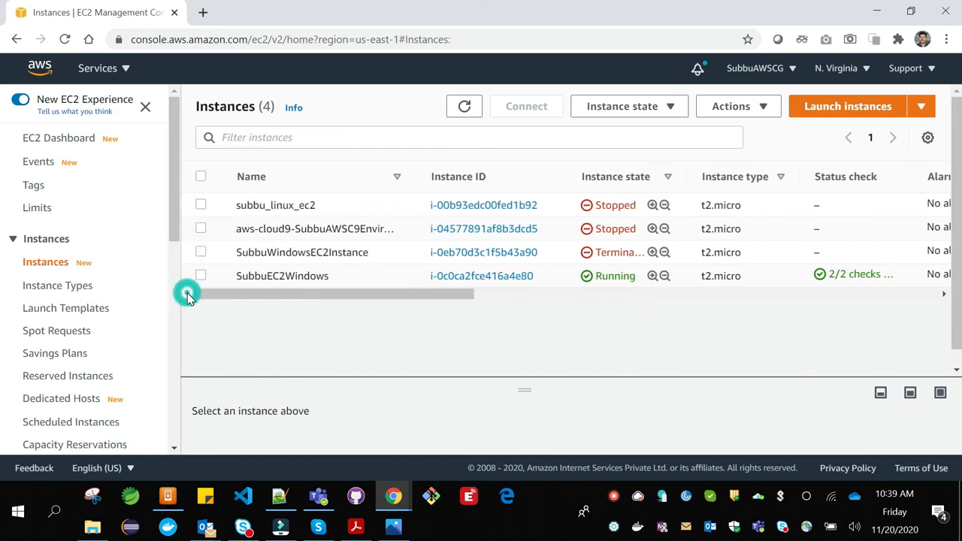
click(479, 278)
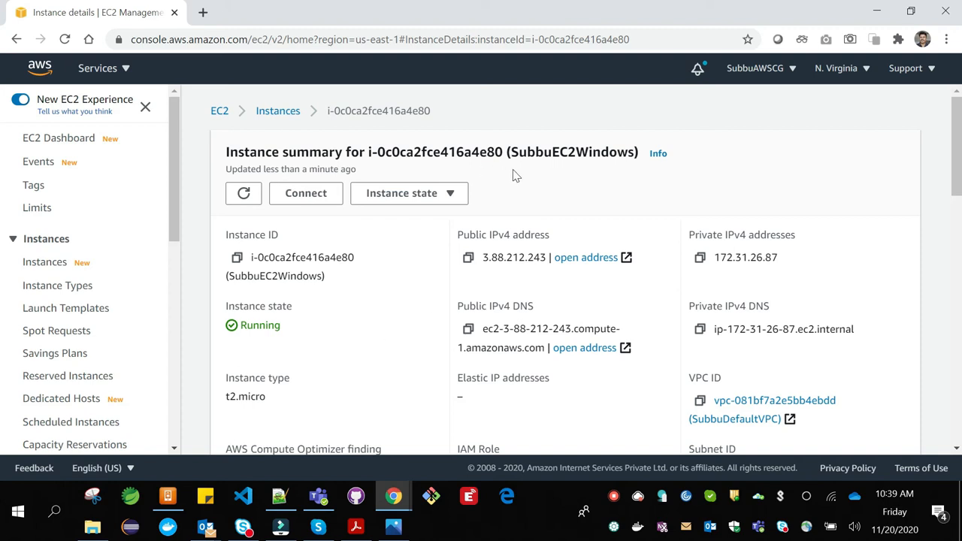
scroll(421, 323, down, 1)
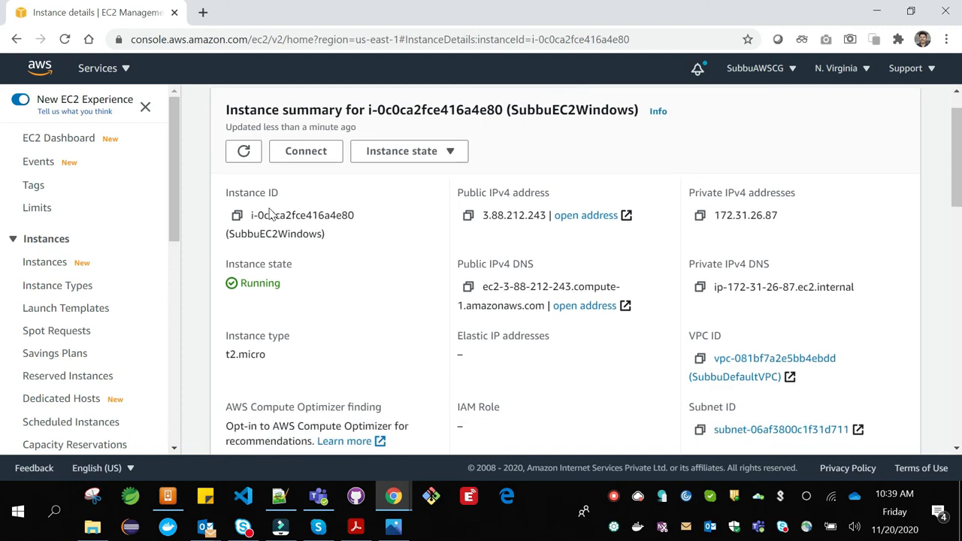
scroll(380, 279, down, 1)
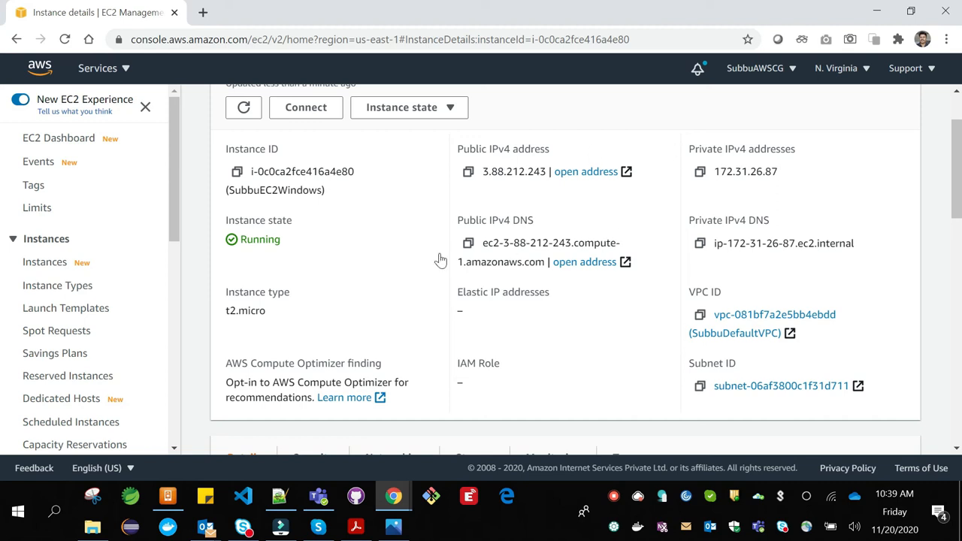
scroll(266, 269, down, 1)
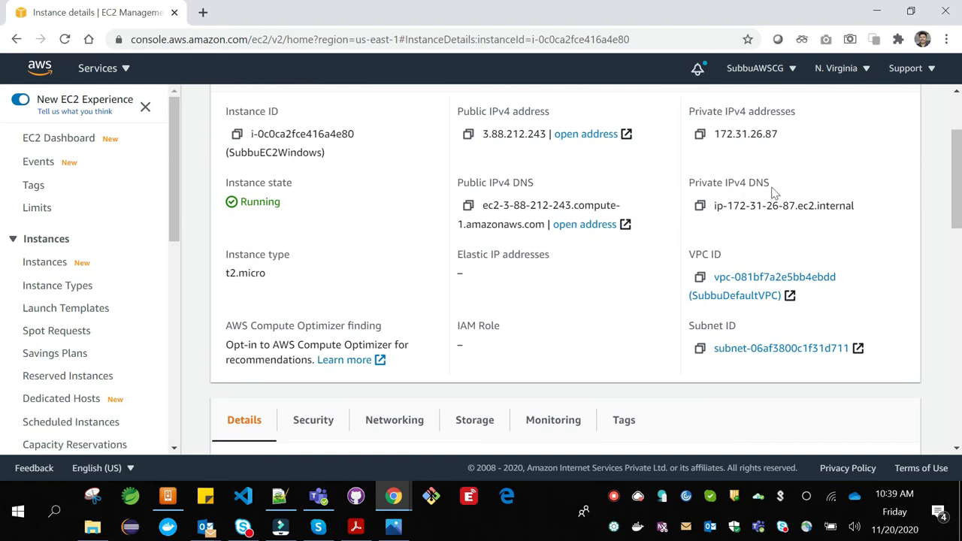
scroll(556, 281, down, 1)
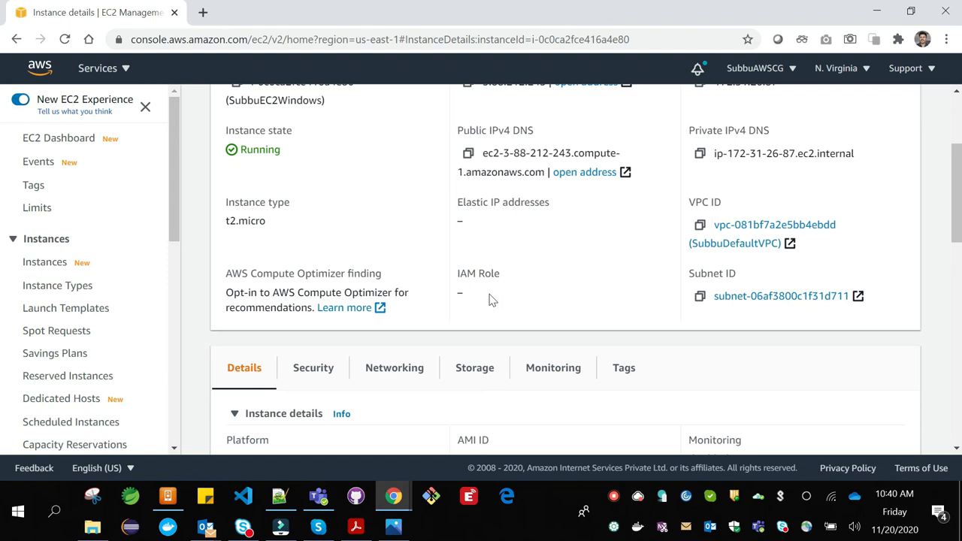
scroll(537, 288, down, 1)
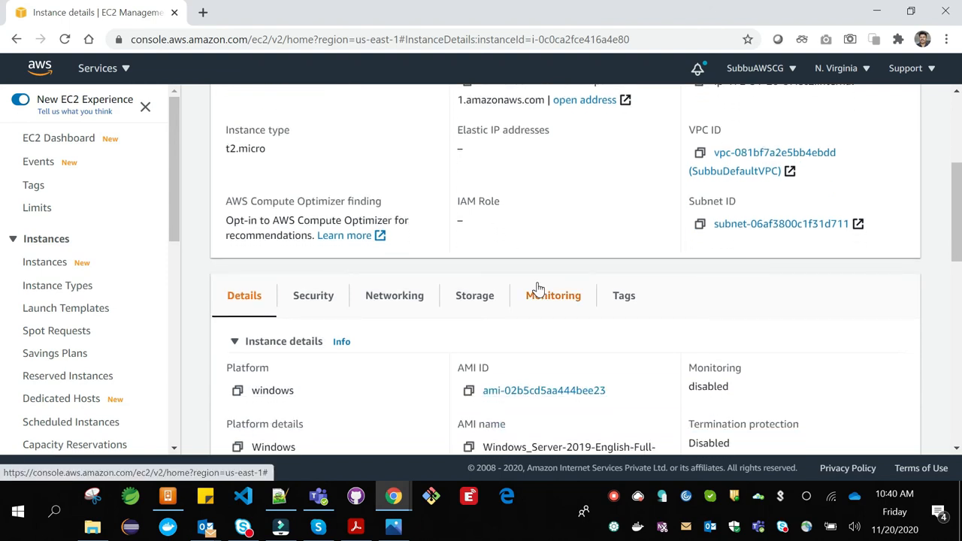
scroll(538, 288, down, 1)
scroll(538, 288, down, 1)
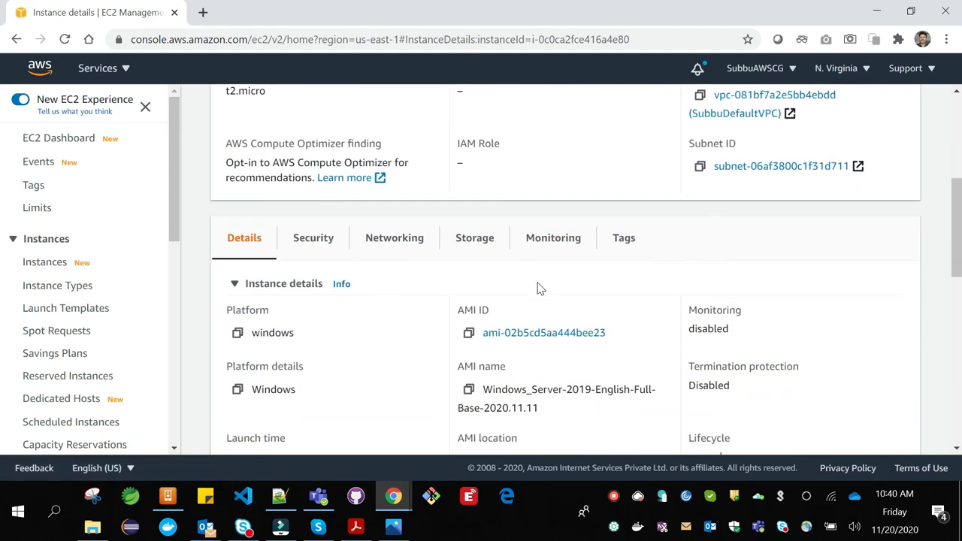
scroll(538, 288, up, 2)
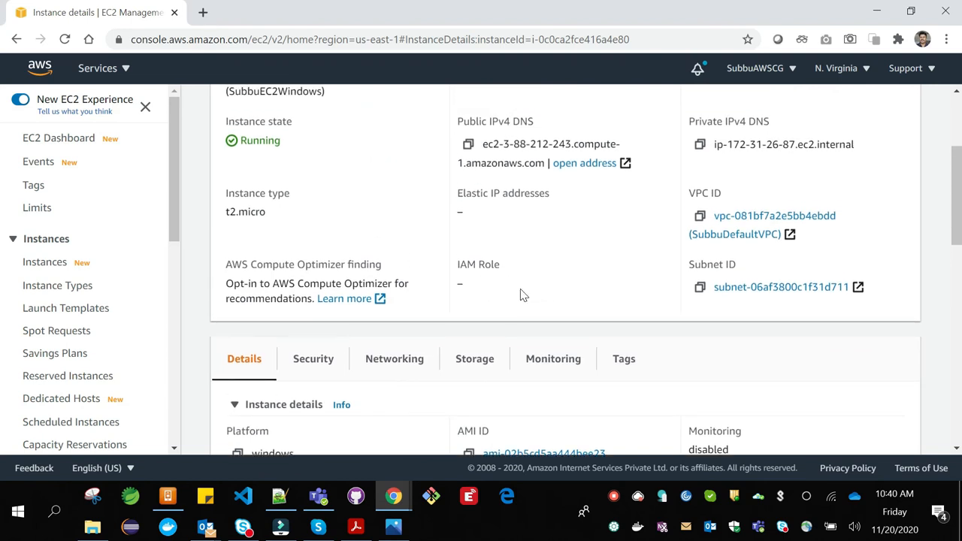
Examine the instance's VPC and subnet, then its platform, AMI, launch time, key pair, placement, capacity reservation and accelerator details
scroll(523, 295, up, 1)
scroll(524, 295, down, 1)
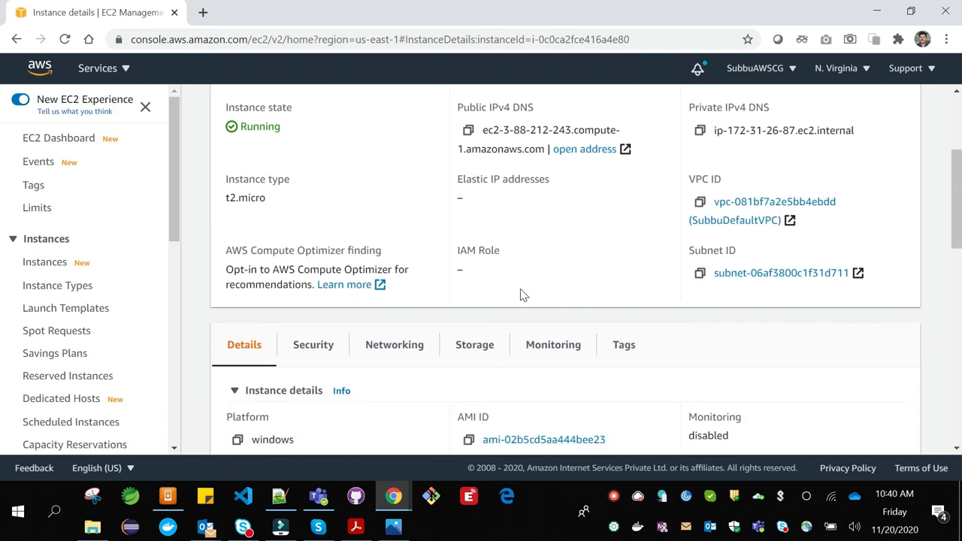
scroll(524, 295, up, 1)
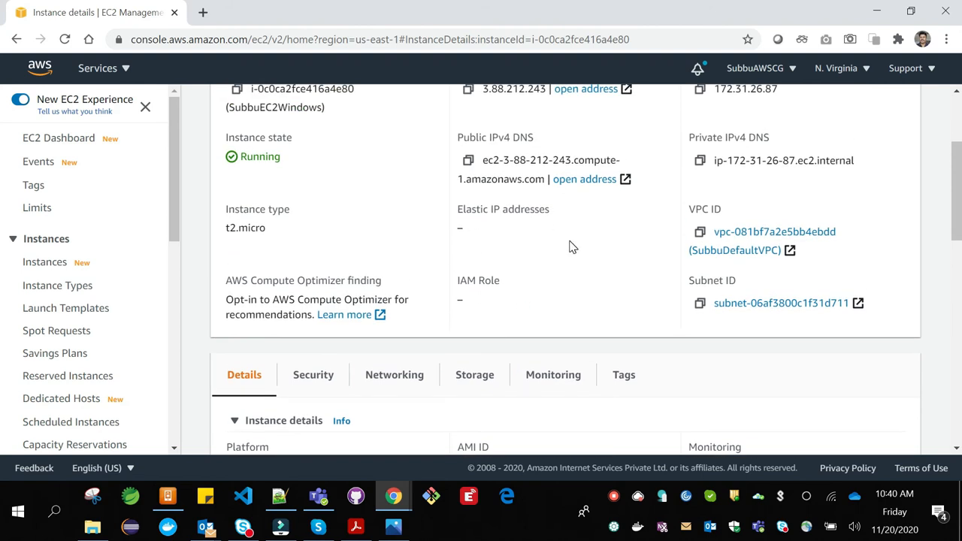
scroll(571, 246, down, 1)
scroll(571, 246, down, 1)
scroll(568, 248, up, 1)
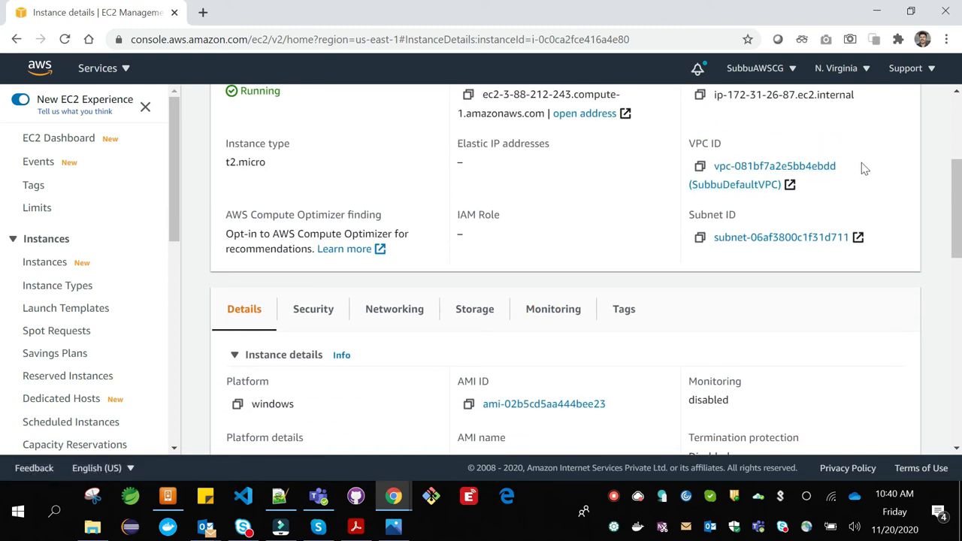
scroll(751, 275, down, 2)
scroll(752, 278, down, 1)
scroll(754, 277, down, 1)
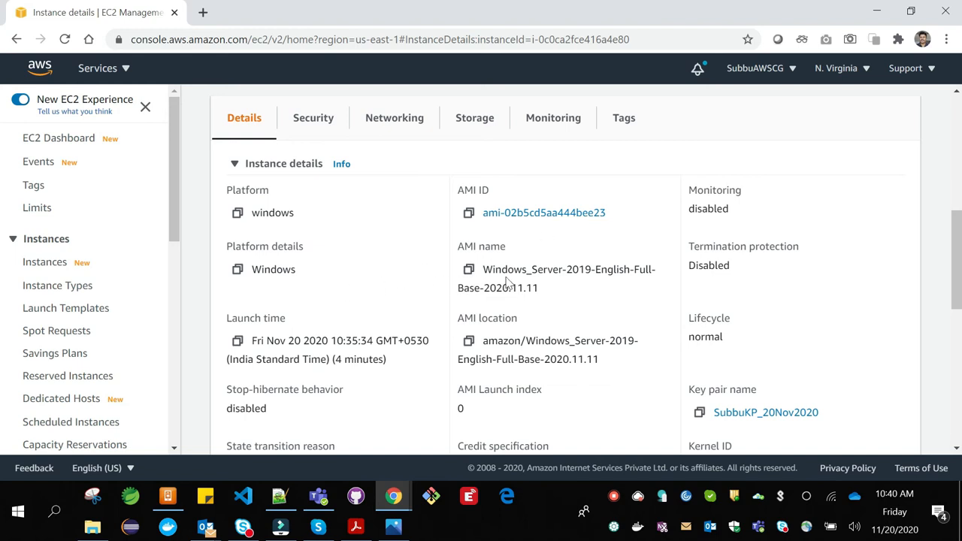
scroll(634, 326, down, 1)
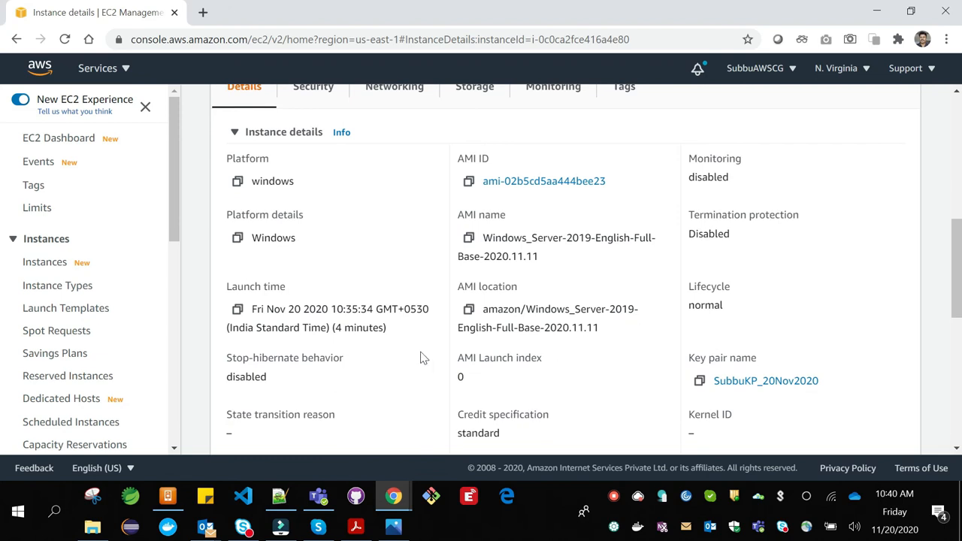
scroll(573, 388, down, 2)
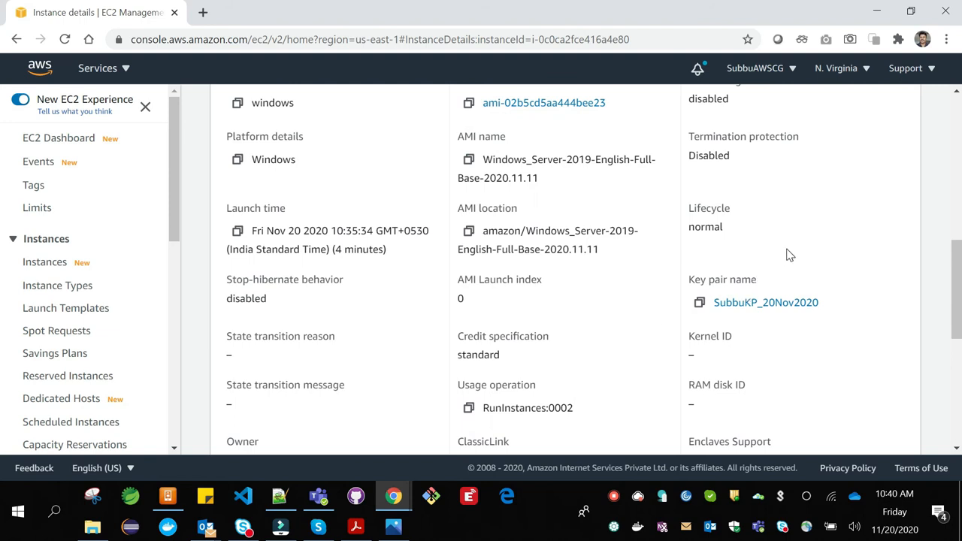
scroll(870, 243, down, 2)
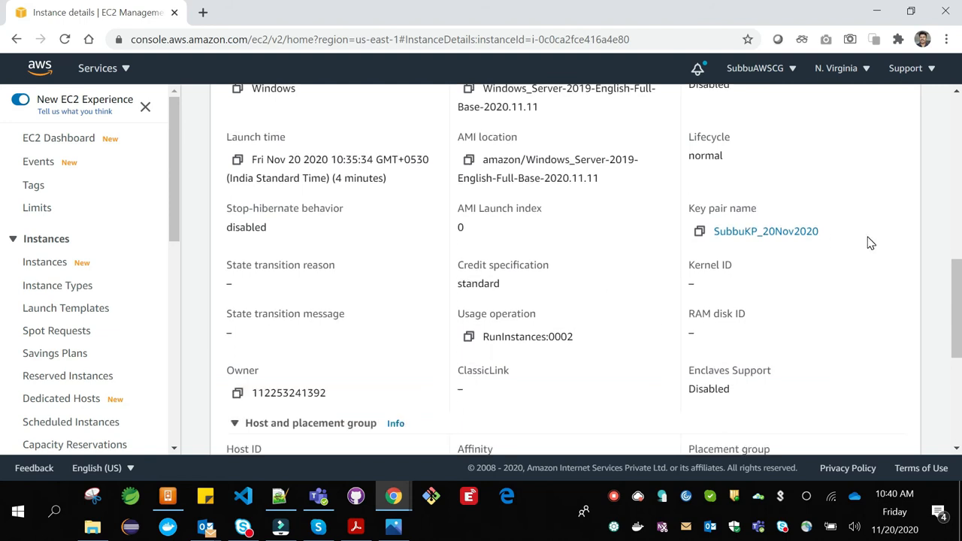
scroll(870, 242, down, 3)
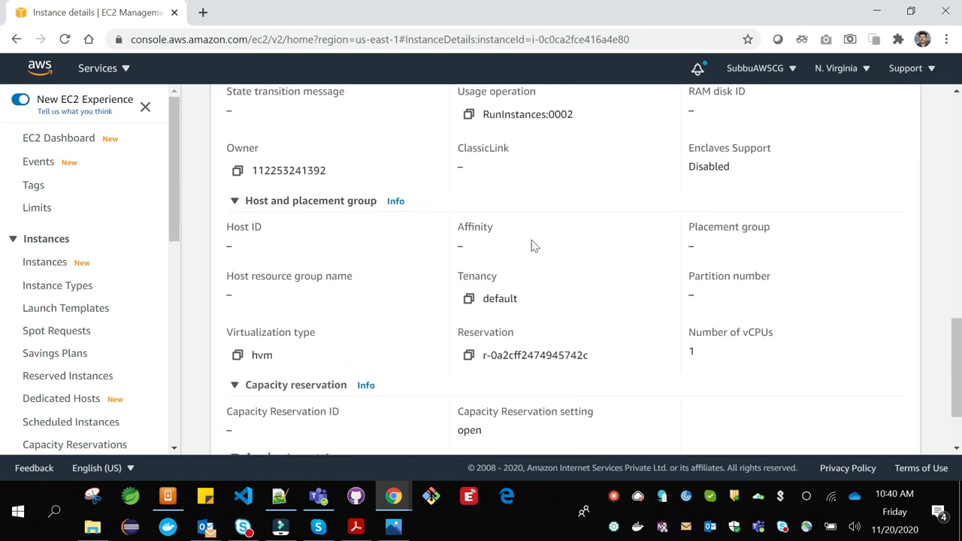
scroll(613, 324, down, 2)
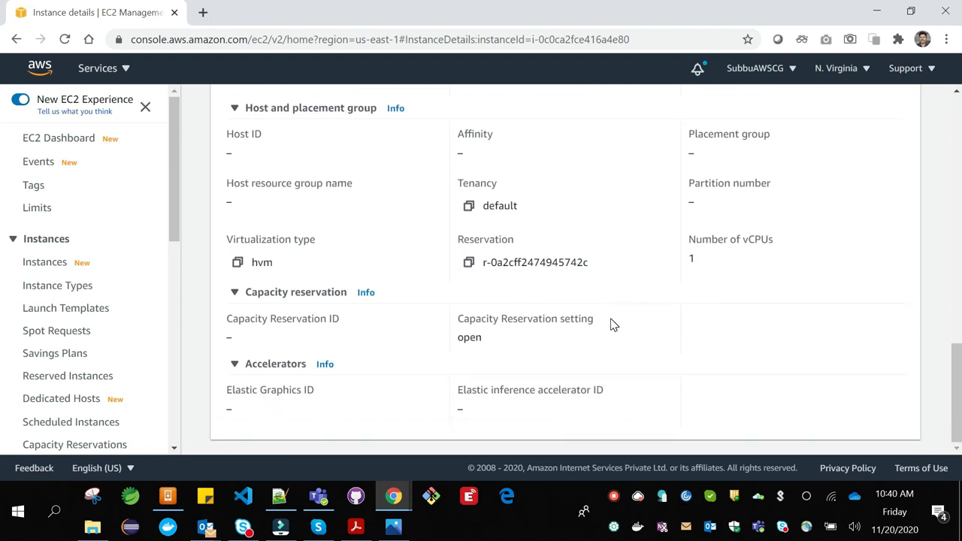
View the instance's security details and examine its security group, inbound rules and outbound rules
scroll(613, 324, up, 8)
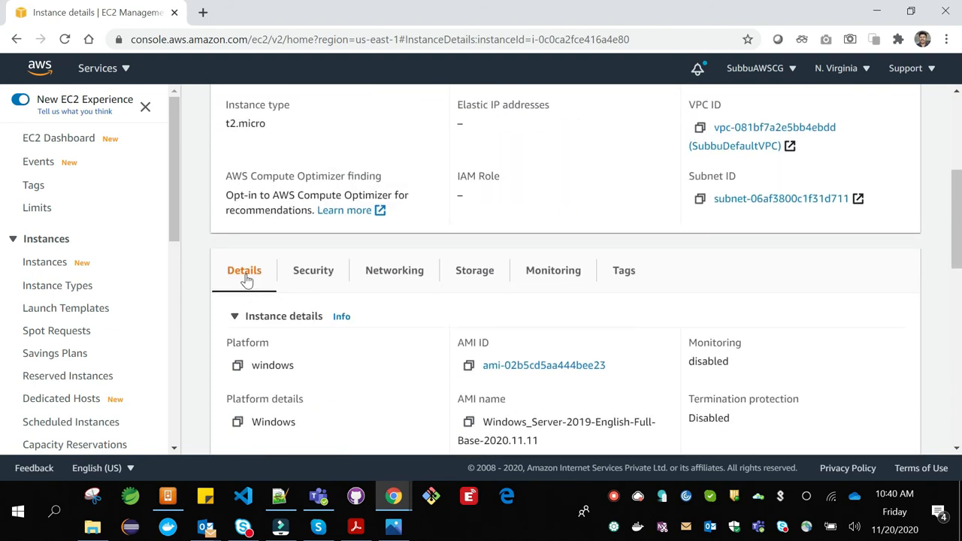
click(311, 275)
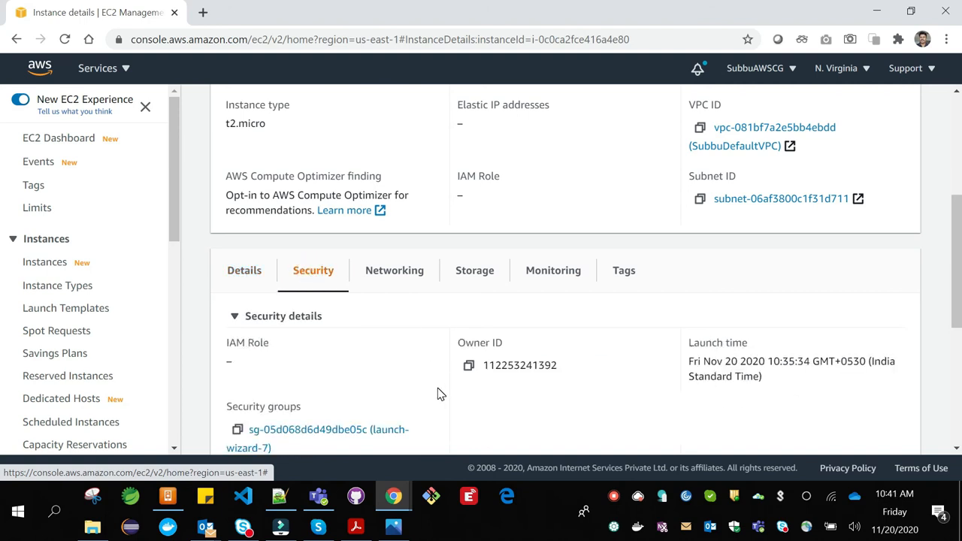
scroll(441, 395, down, 1)
scroll(440, 394, down, 2)
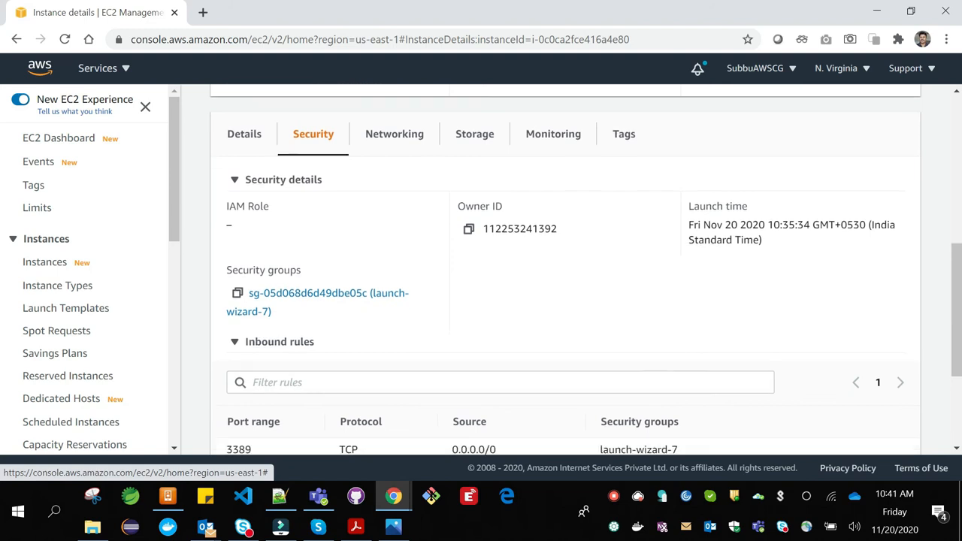
scroll(440, 394, down, 1)
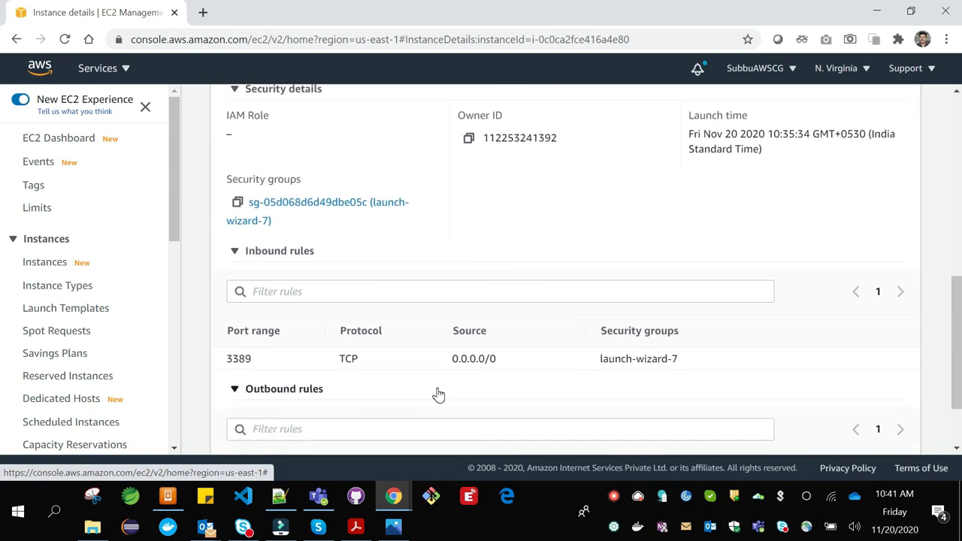
scroll(487, 279, down, 2)
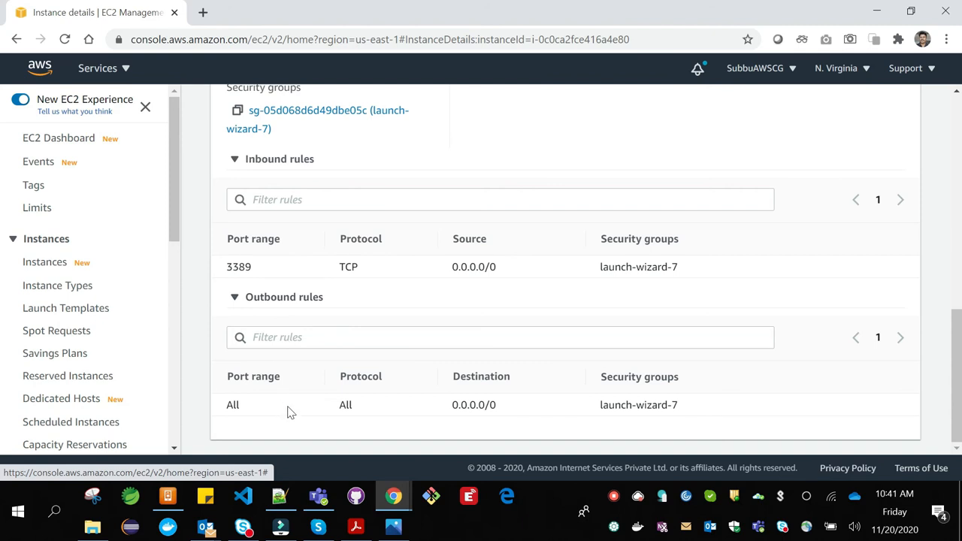
scroll(432, 248, up, 2)
scroll(433, 254, down, 1)
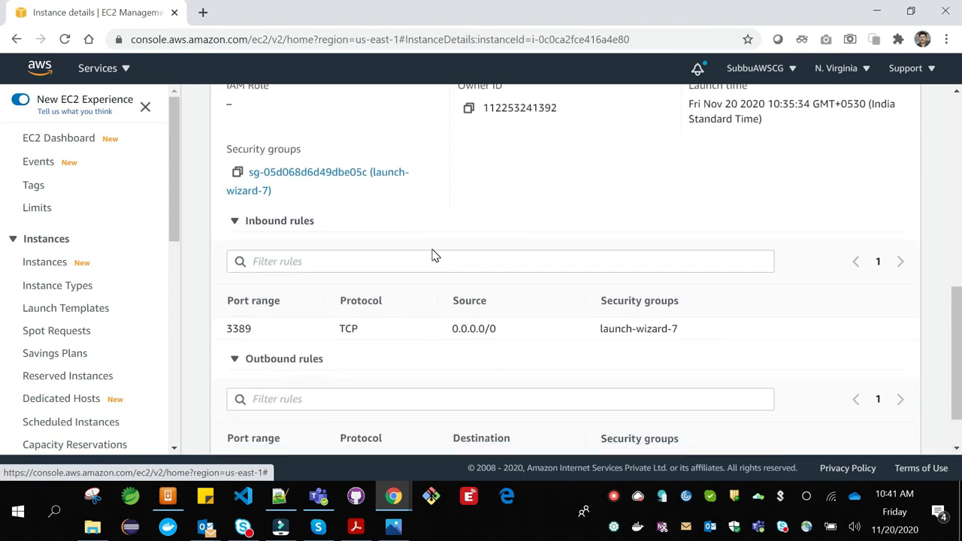
scroll(432, 256, up, 3)
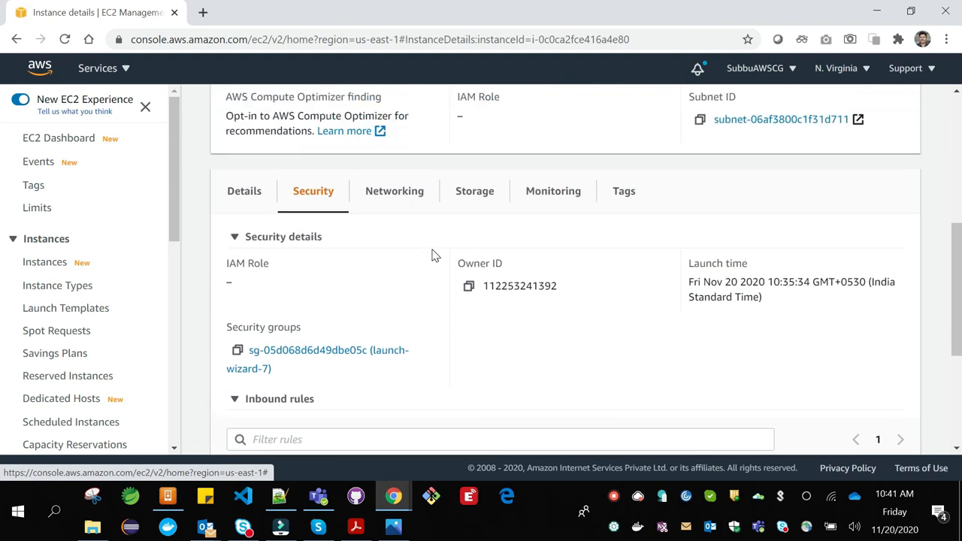
scroll(432, 256, up, 1)
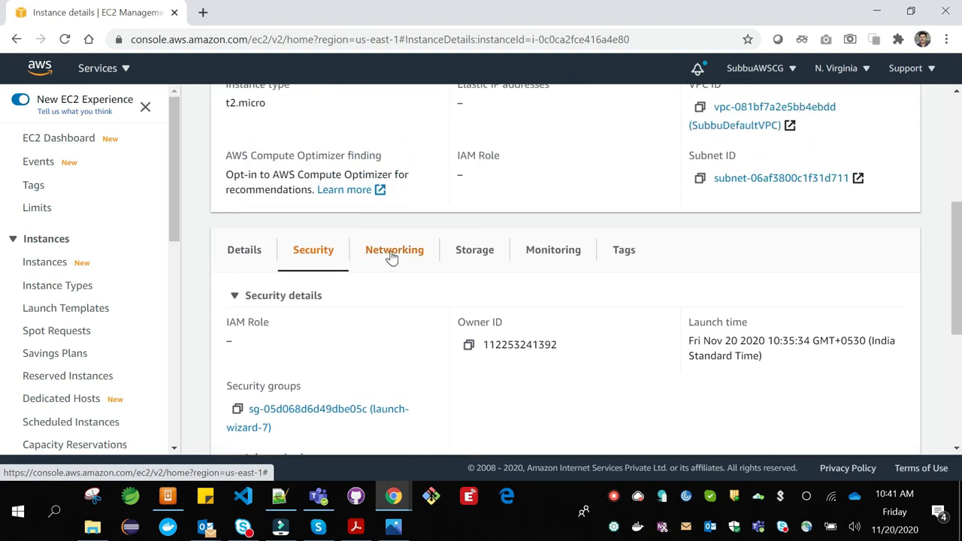
scroll(384, 382, down, 4)
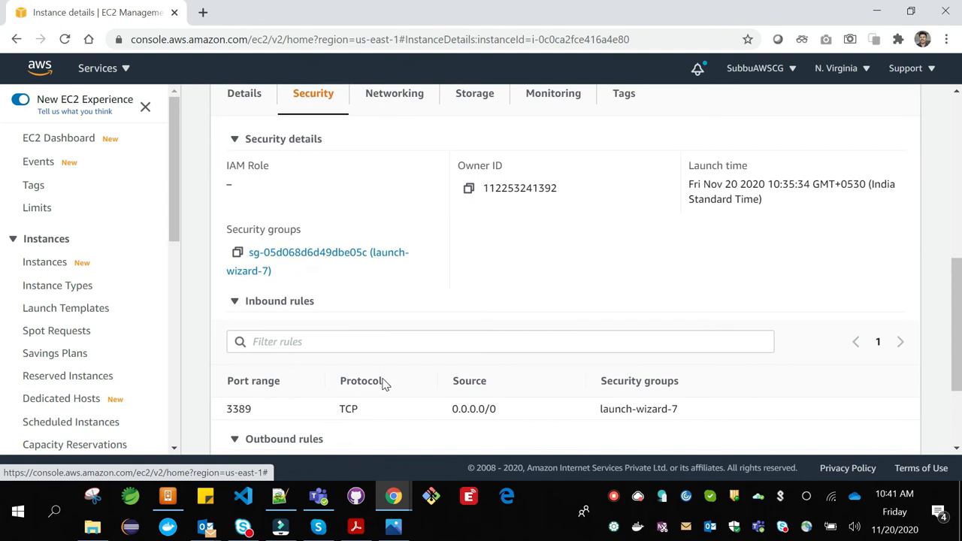
scroll(594, 270, up, 1)
scroll(382, 385, up, 2)
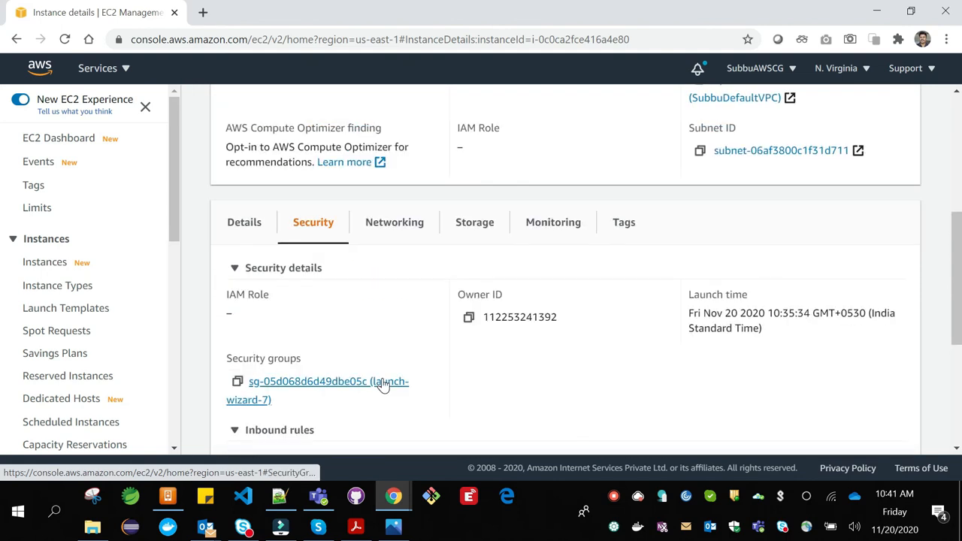
scroll(383, 384, up, 1)
scroll(383, 383, down, 3)
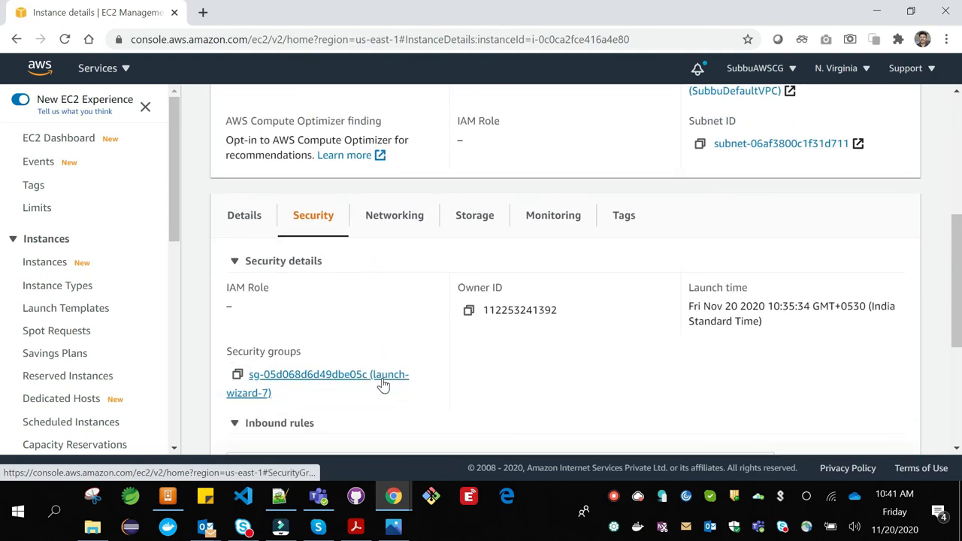
scroll(382, 385, down, 1)
scroll(383, 384, up, 3)
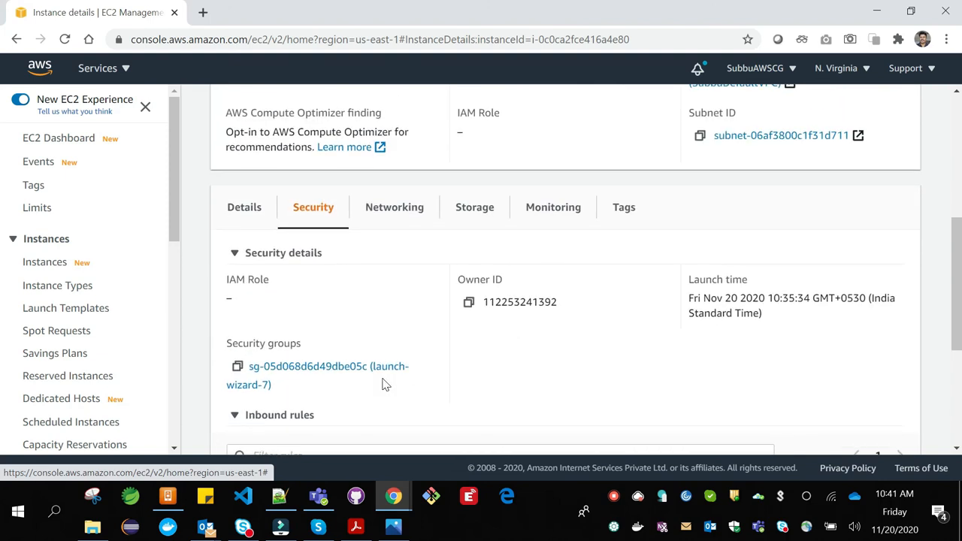
View the instance's networking details, including IP addresses, DNS names, availability zone, network interfaces and Elastic IP addresses
scroll(383, 384, up, 1)
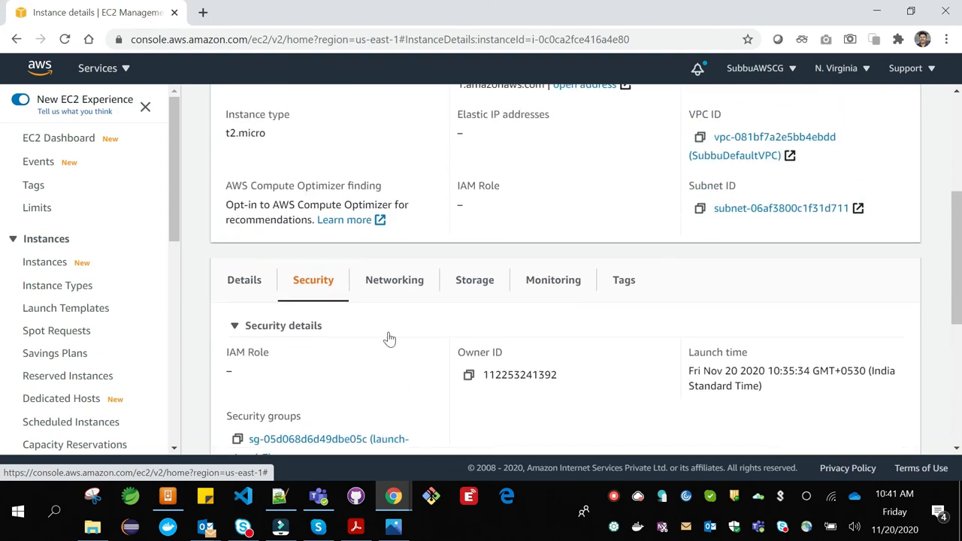
click(398, 286)
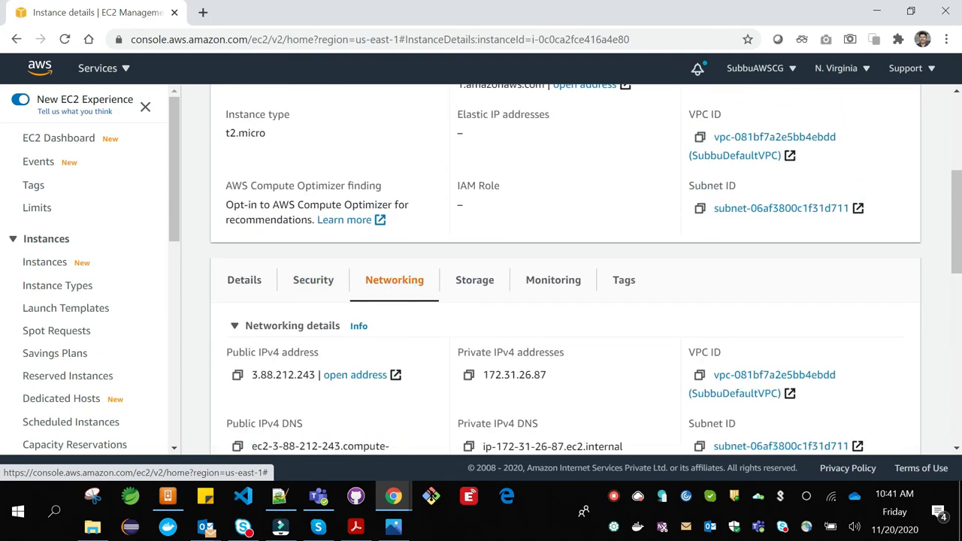
scroll(398, 285, down, 1)
scroll(482, 381, down, 1)
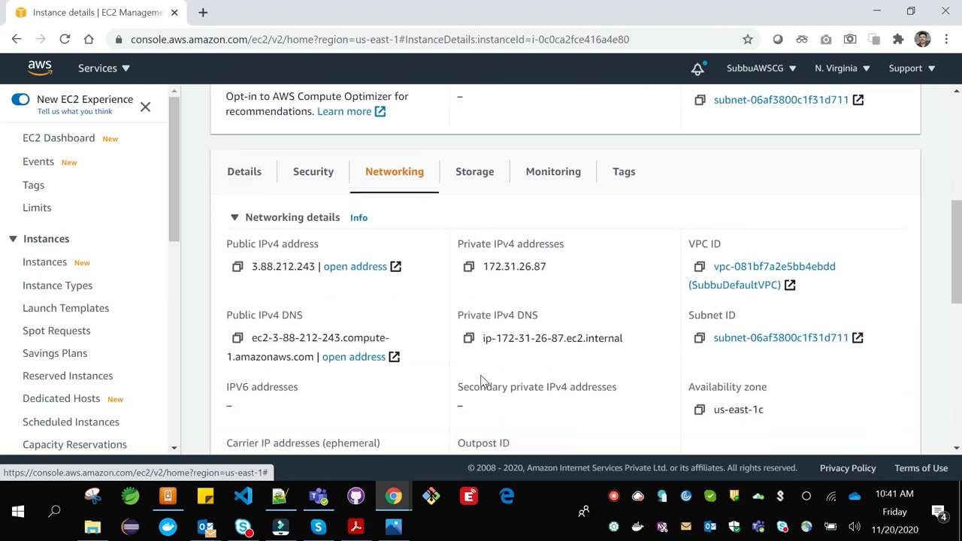
scroll(481, 381, down, 1)
scroll(482, 381, down, 1)
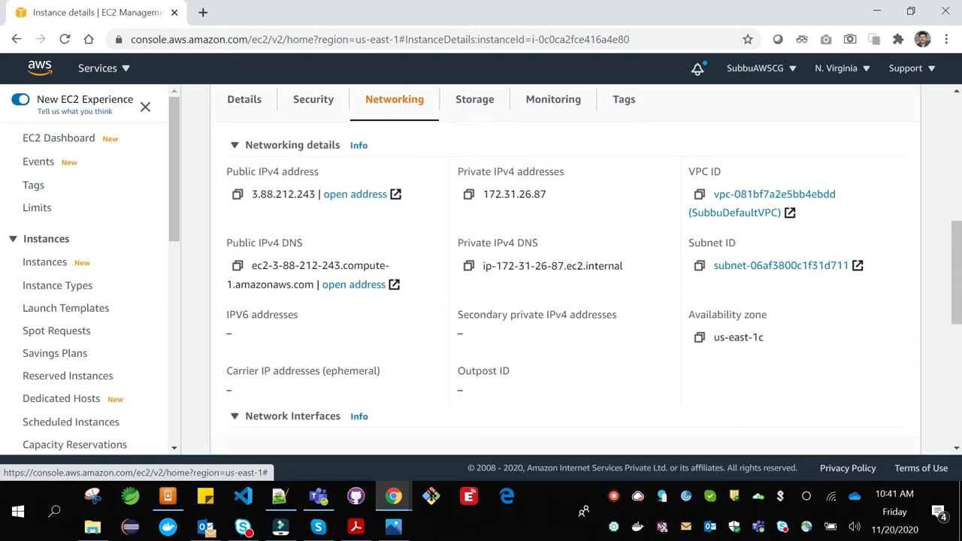
scroll(481, 381, down, 4)
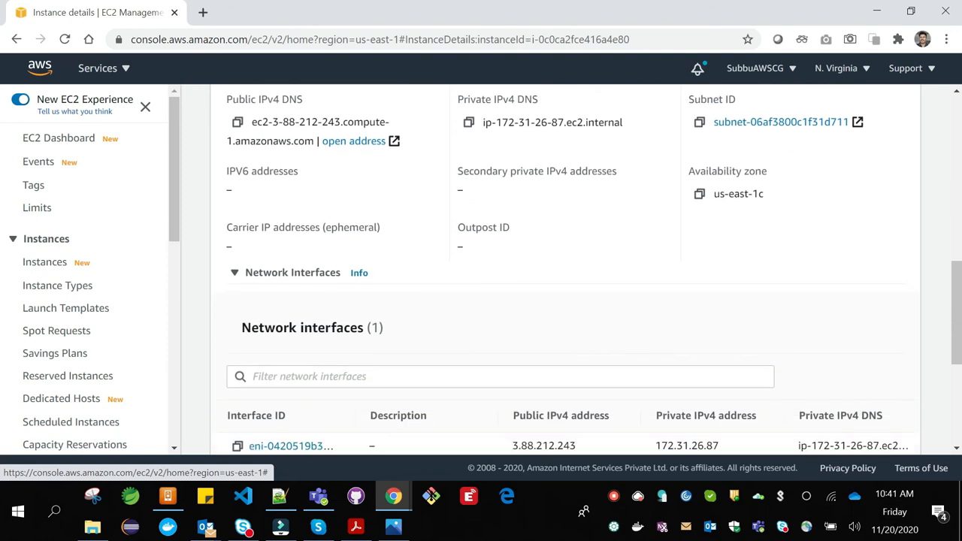
scroll(481, 381, down, 2)
scroll(481, 381, down, 5)
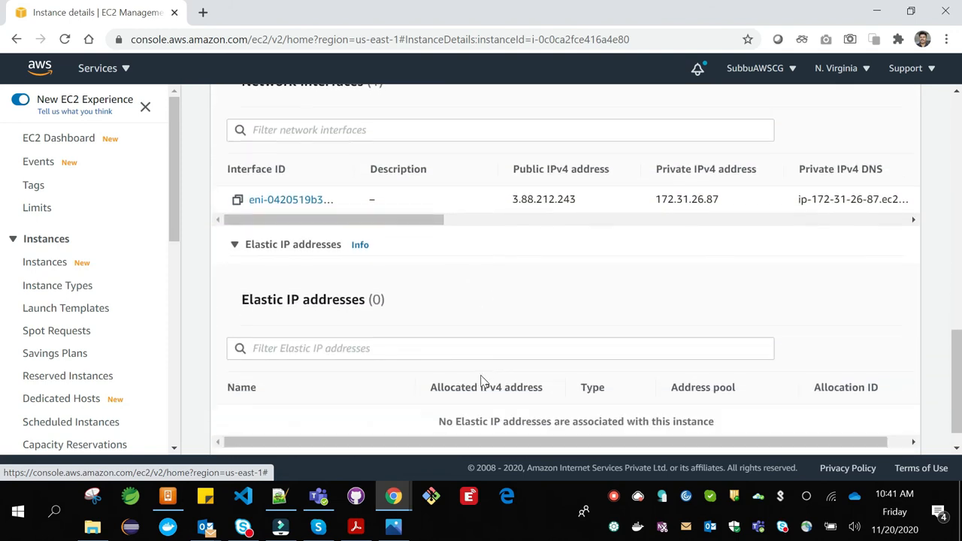
View the instance's storage details and examine the root device and attached block device
scroll(481, 381, up, 10)
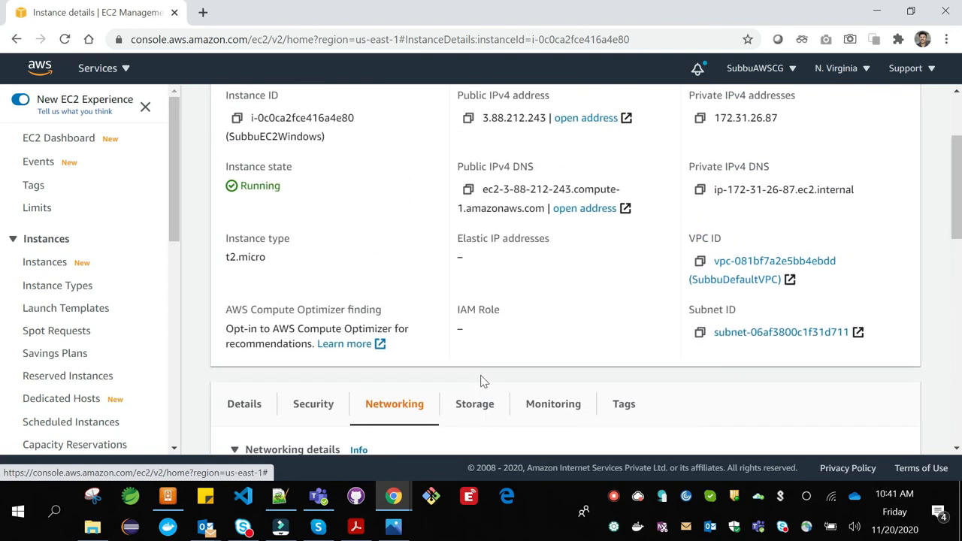
click(475, 406)
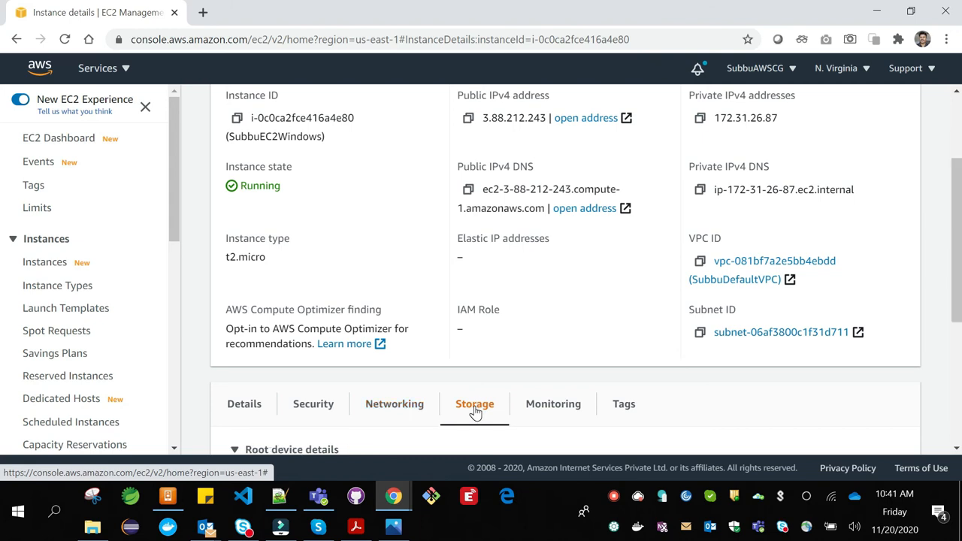
scroll(528, 403, down, 6)
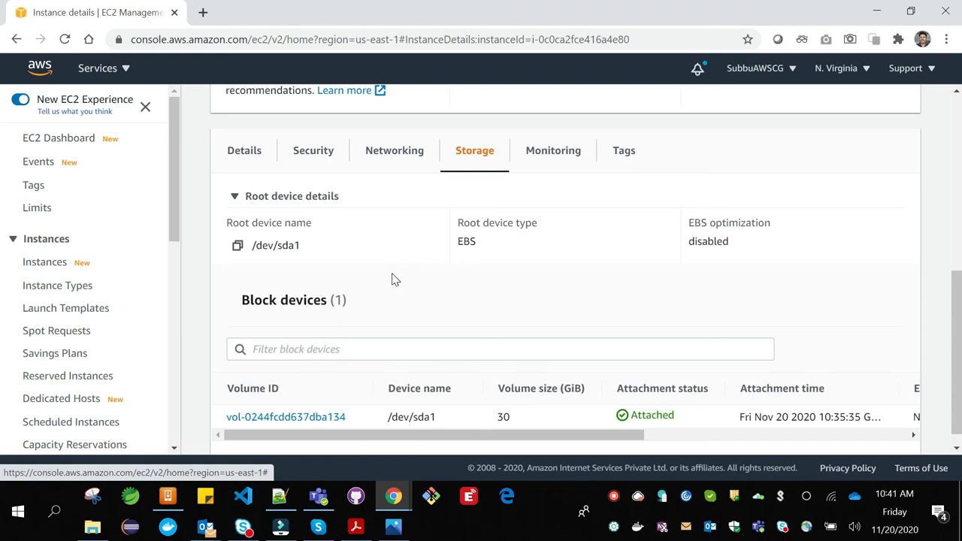
scroll(524, 272, down, 1)
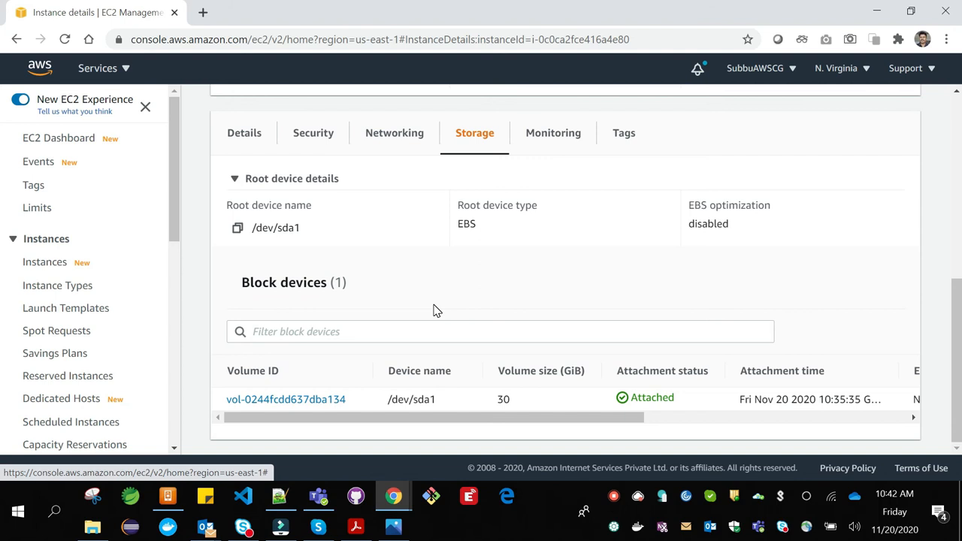
View the instance's monitoring graphs and examine the CPU utilization and status check metrics
click(556, 141)
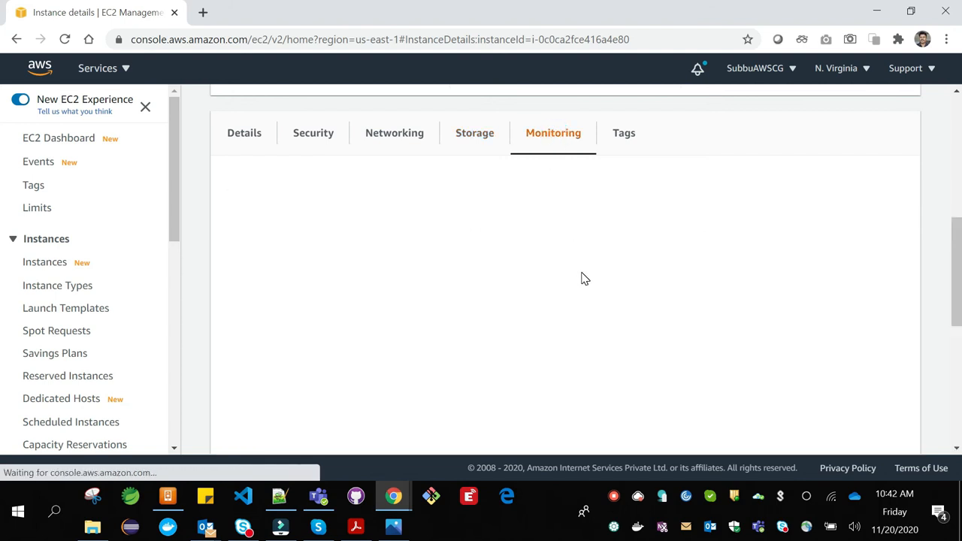
scroll(584, 278, down, 5)
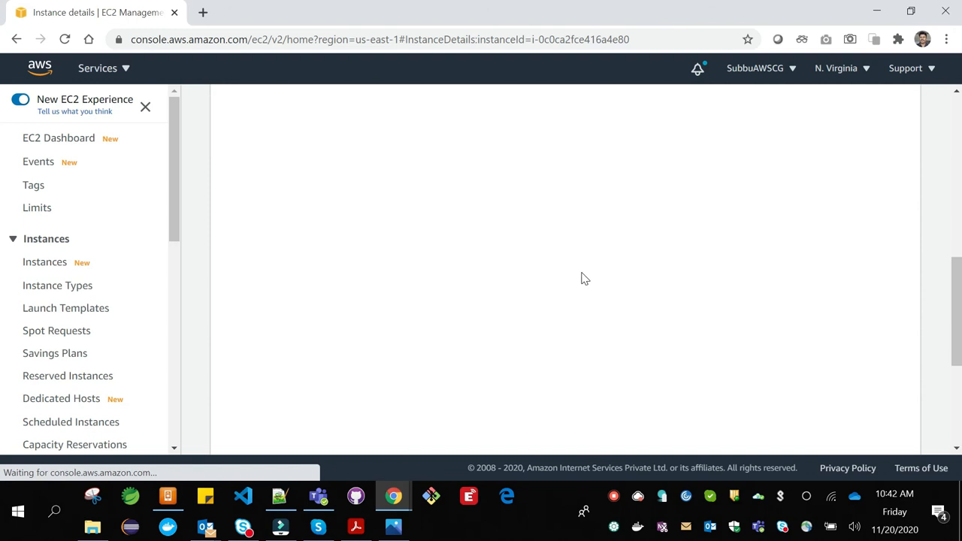
scroll(585, 279, up, 3)
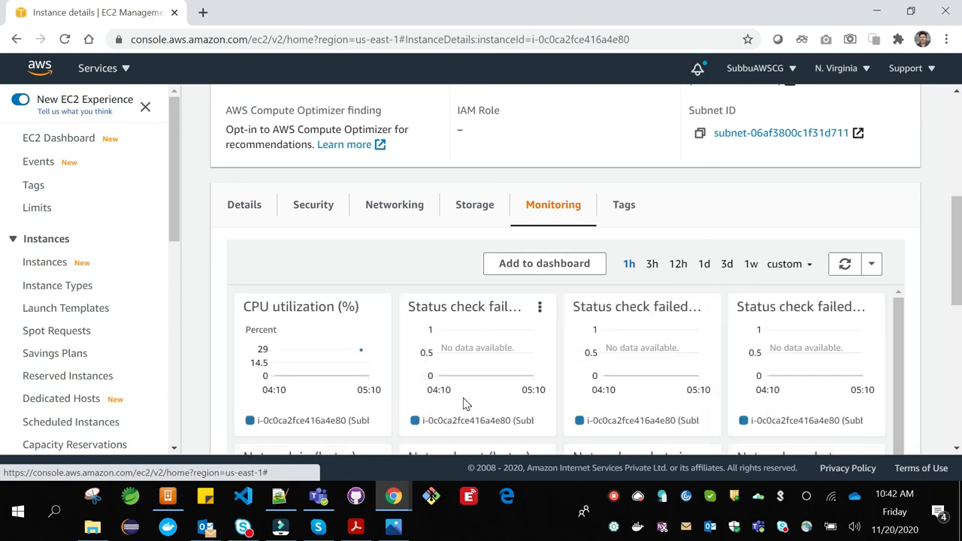
scroll(322, 422, down, 1)
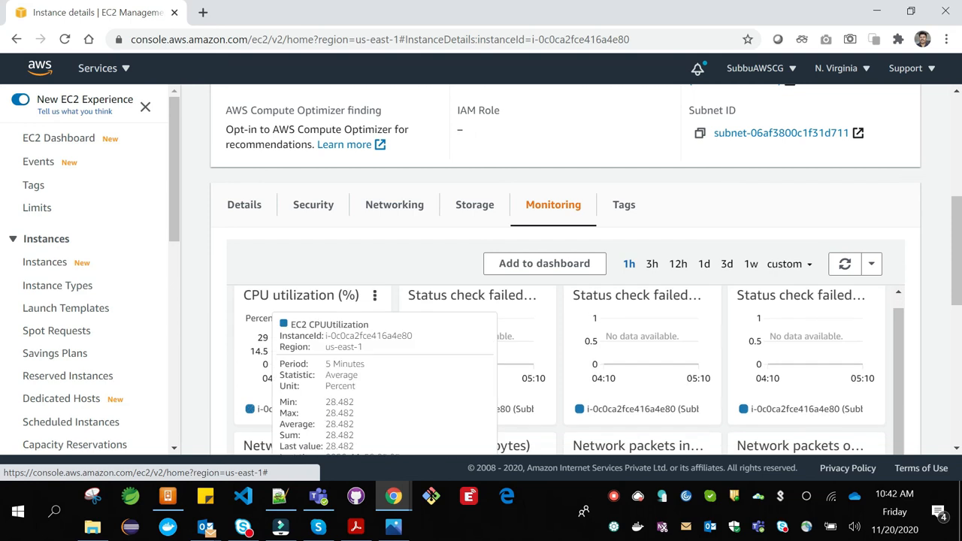
Examine the remaining monitoring graphs for network traffic, network packets, disk reads and writes, CPU credit usage and CPU credit balance
scroll(387, 390, up, 1)
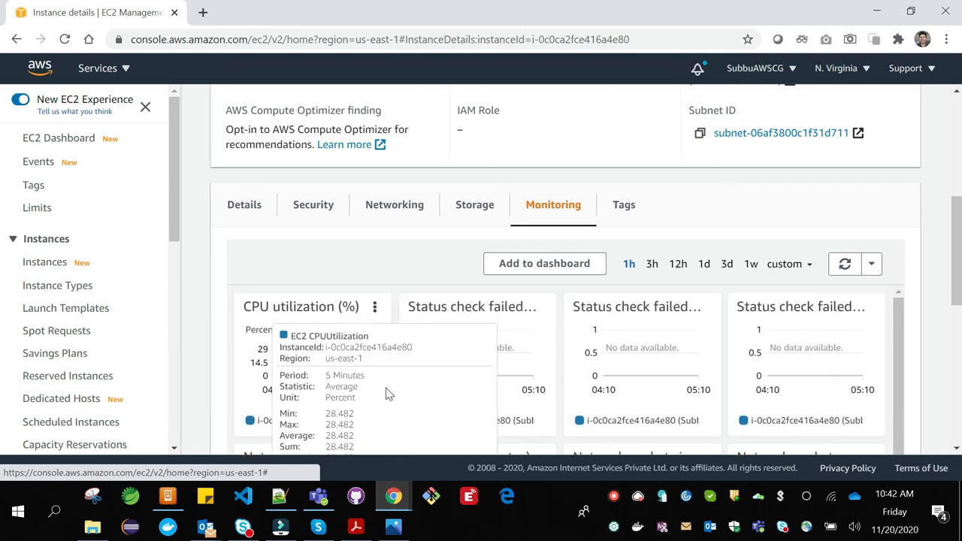
click(956, 449)
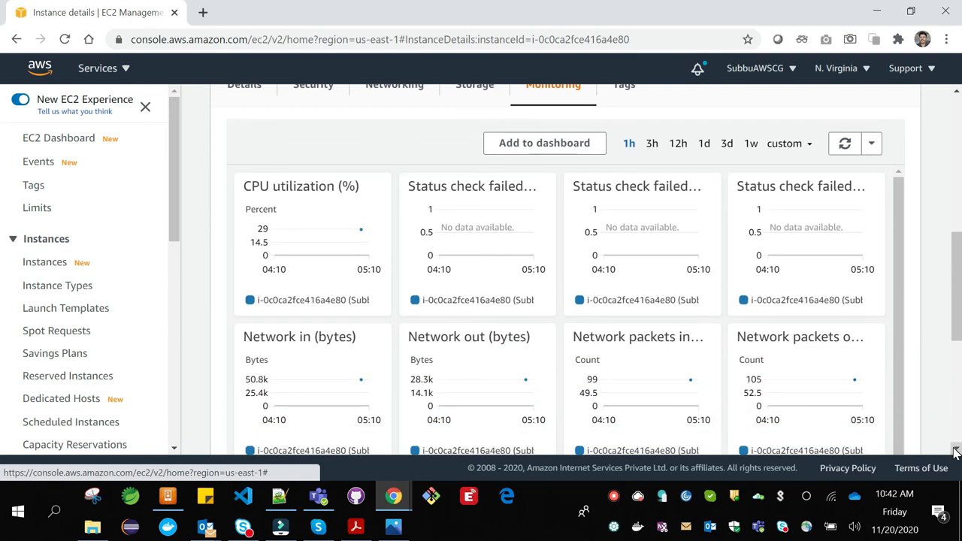
click(956, 450)
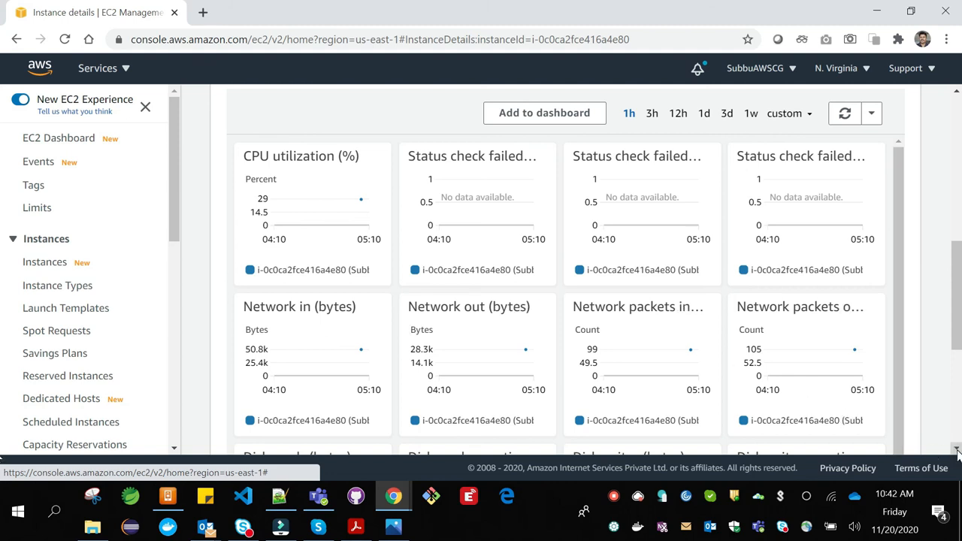
scroll(956, 450, down, 3)
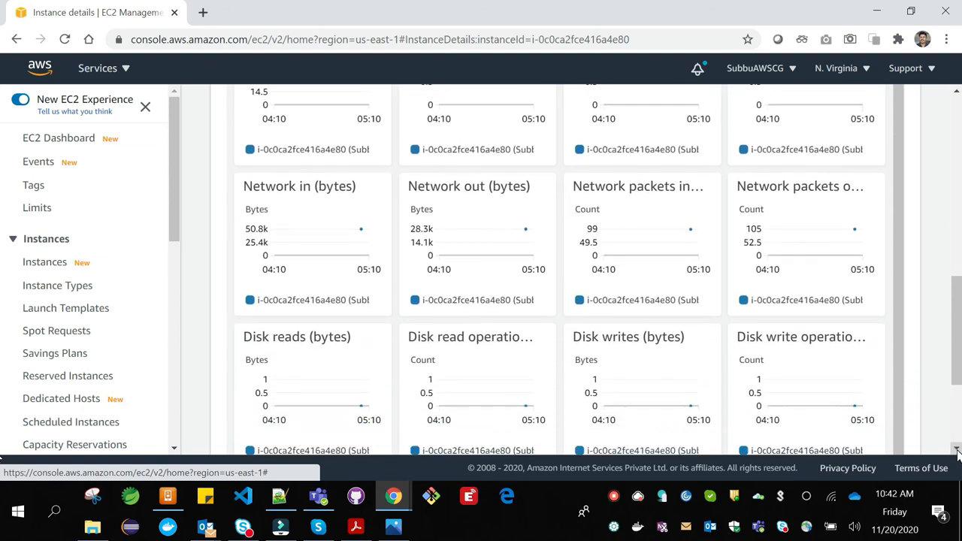
scroll(956, 449, down, 1)
scroll(956, 449, down, 2)
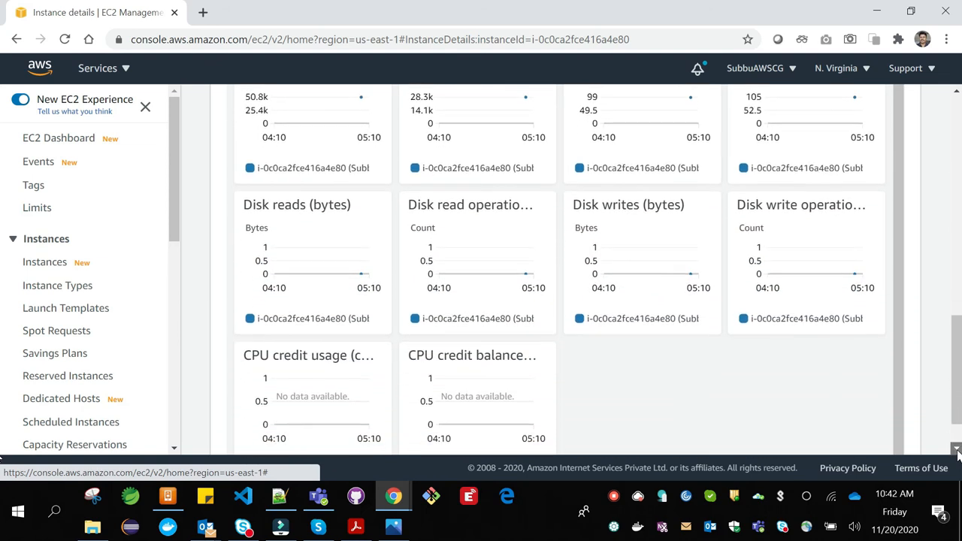
click(956, 92)
click(957, 91)
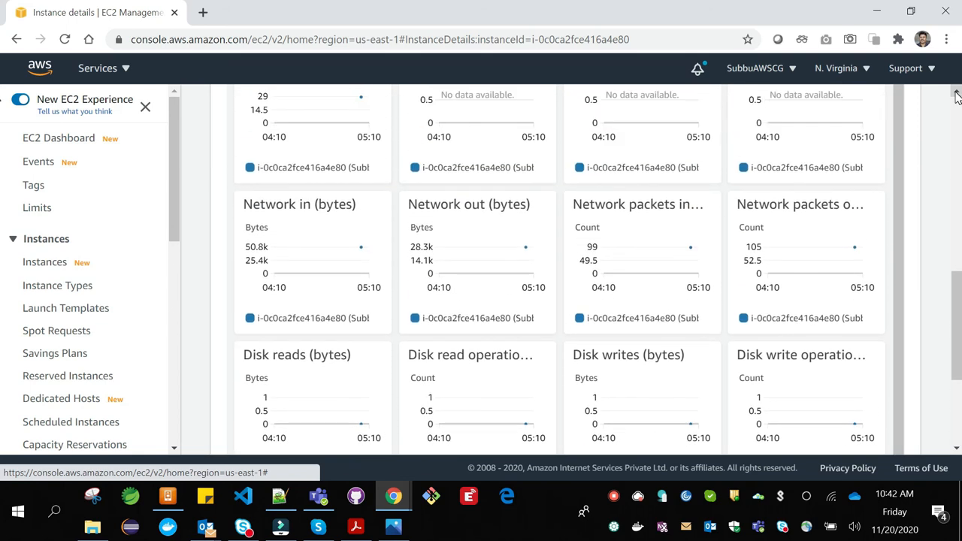
click(957, 115)
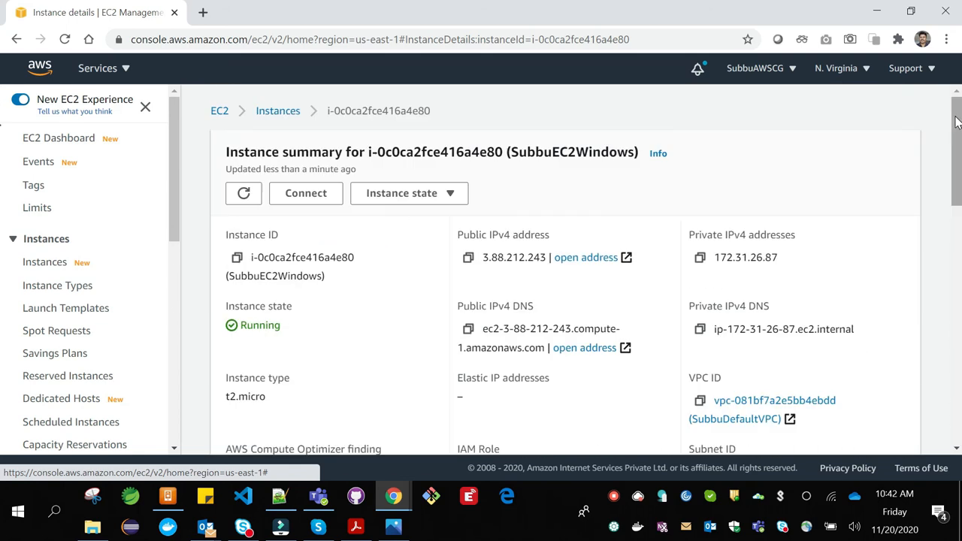
scroll(781, 316, down, 5)
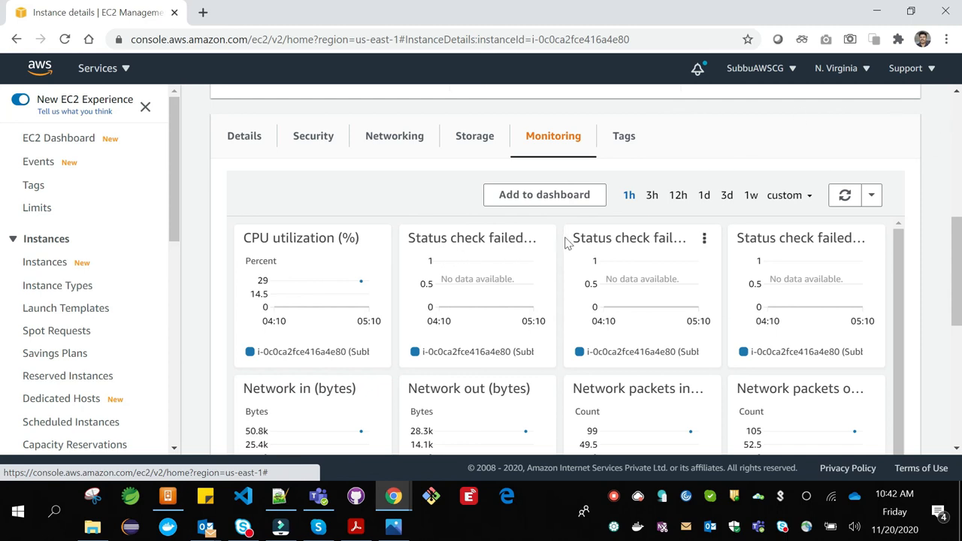
View the tags assigned to the SubbuEC2Windows instance
click(958, 127)
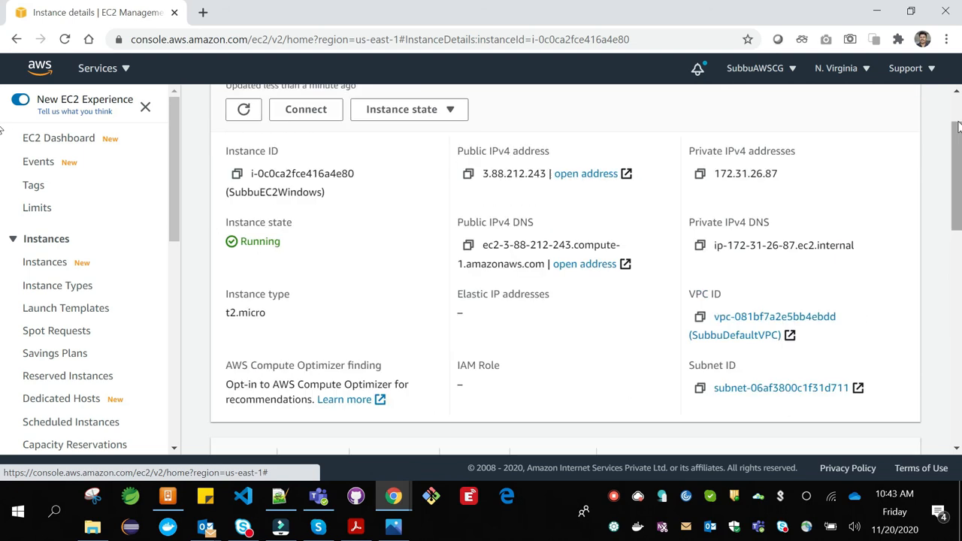
click(958, 449)
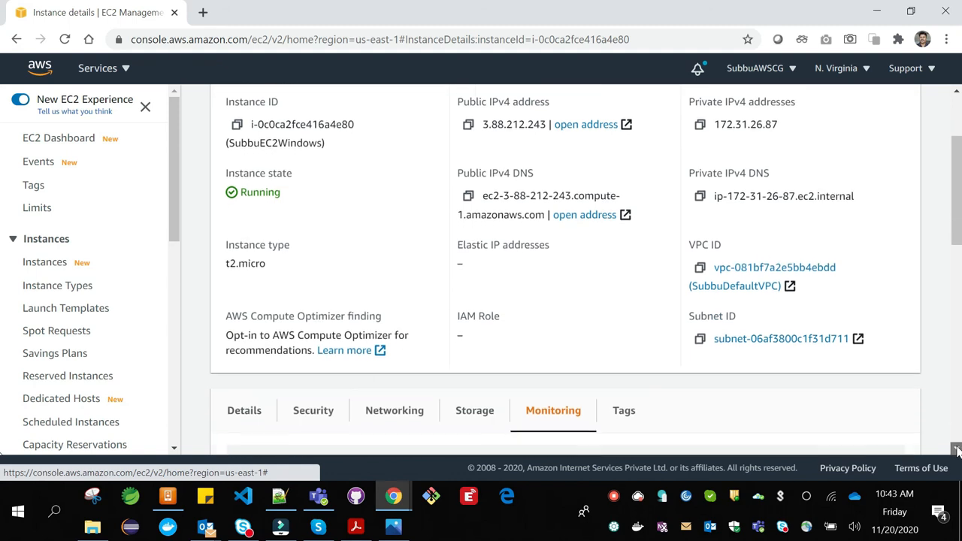
scroll(957, 451, down, 3)
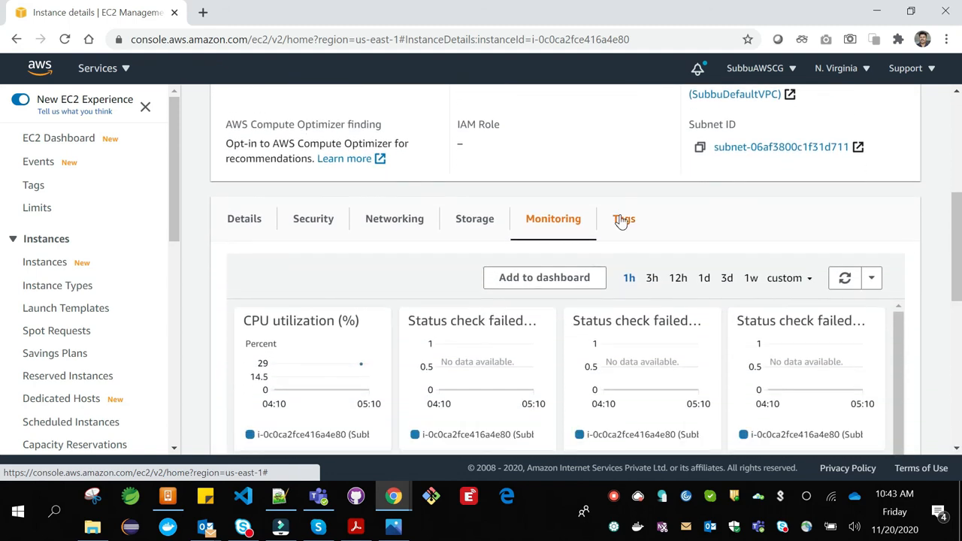
click(622, 220)
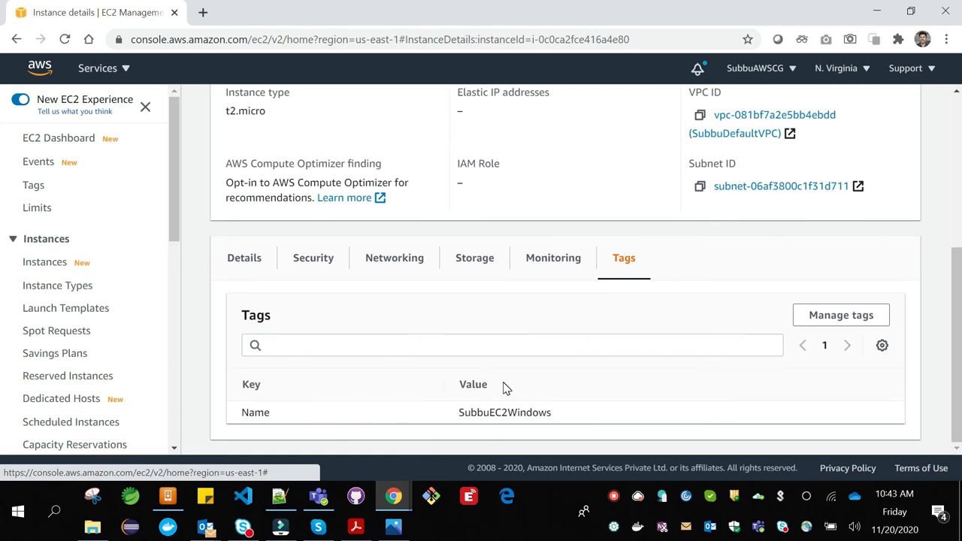
Look over the instance summary and its tags once more, and return to the list of all EC2 instances
scroll(506, 387, up, 1)
scroll(505, 388, up, 2)
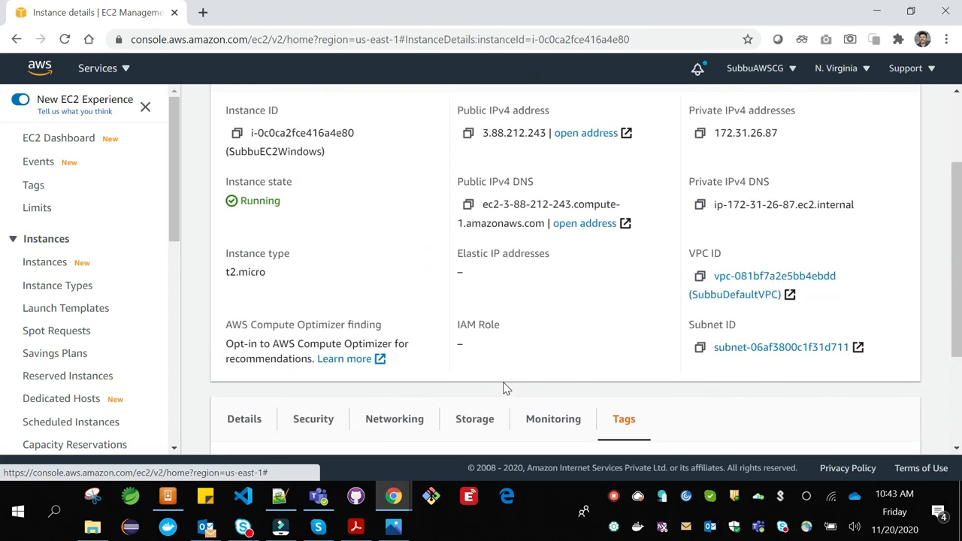
scroll(505, 388, up, 2)
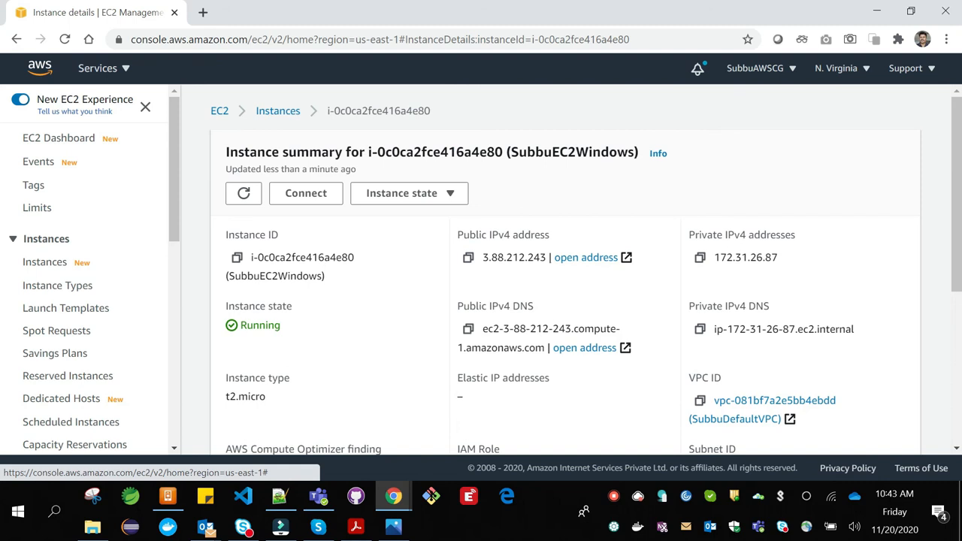
scroll(505, 387, down, 5)
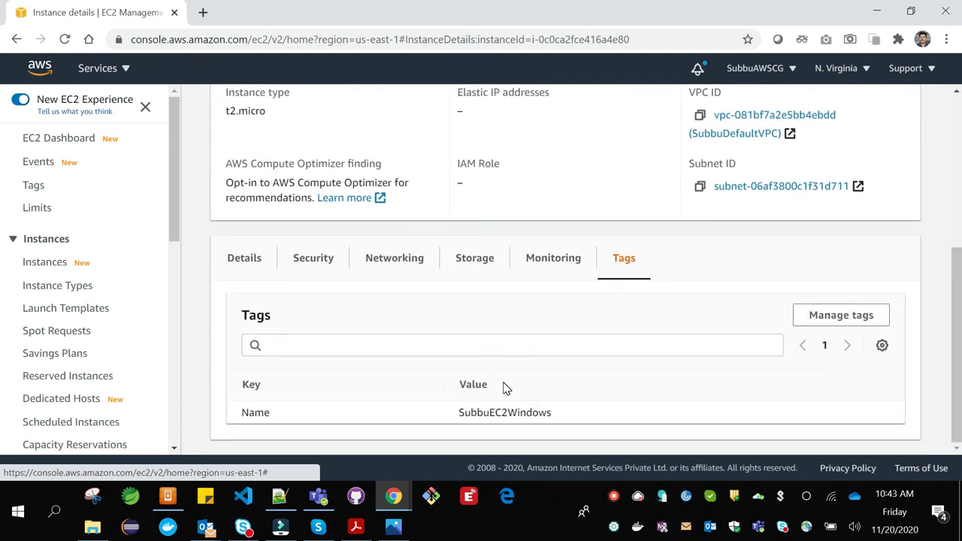
scroll(506, 388, up, 5)
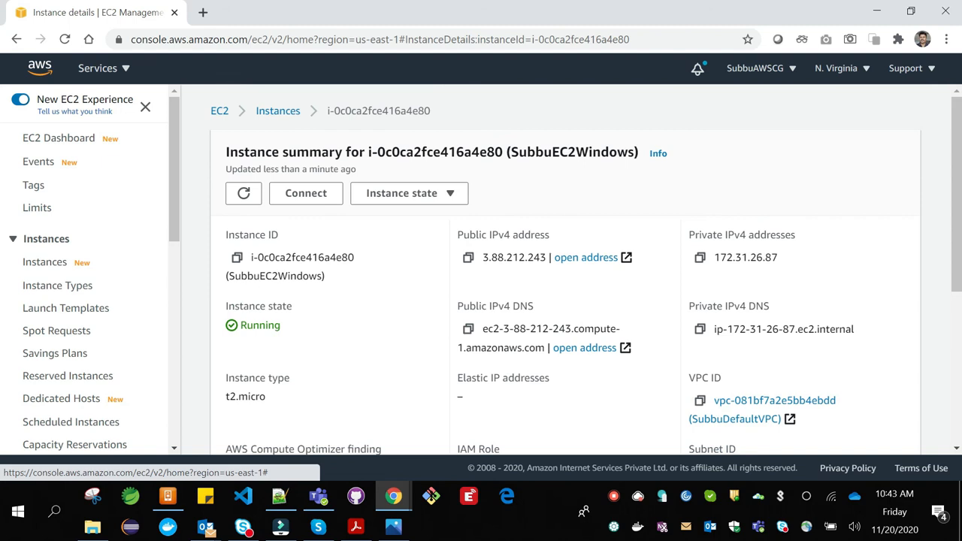
click(277, 112)
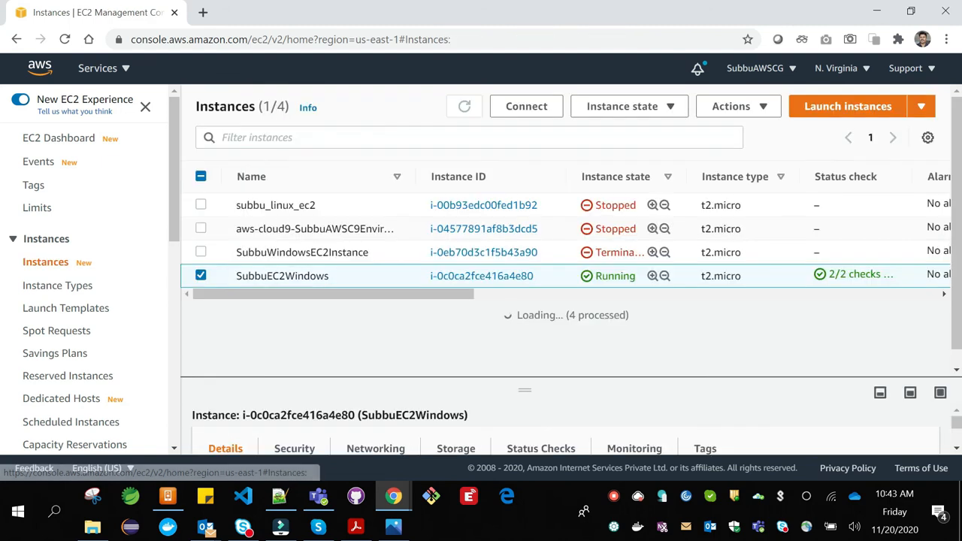